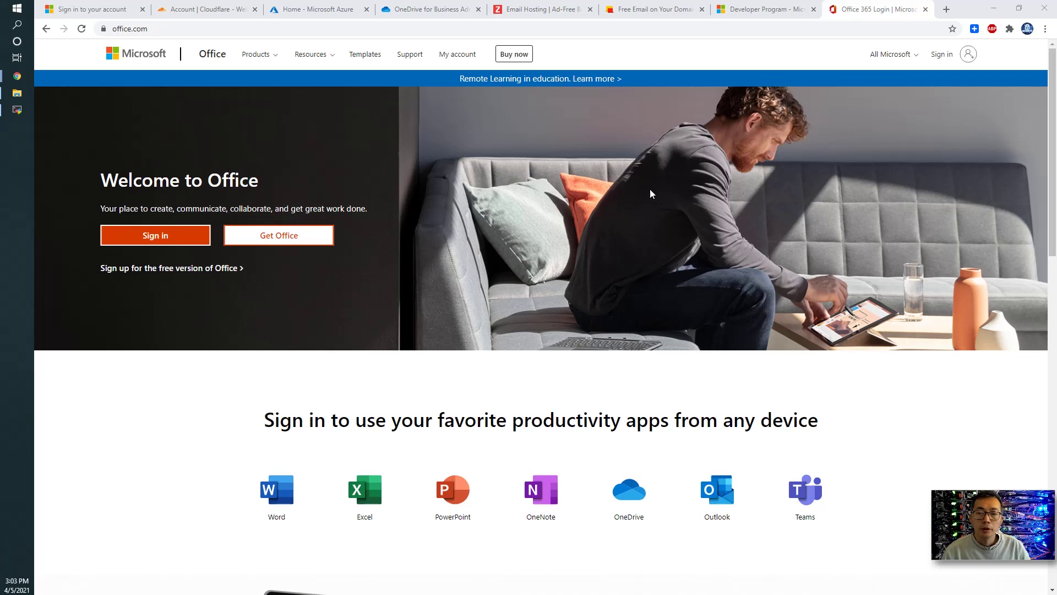
Switch from office.com to the Cloudflare dashboard listing the 51sec1.eu.org and 51sec.eu.org sites.
{"action": "left_click", "coordinate": [226, 11]}
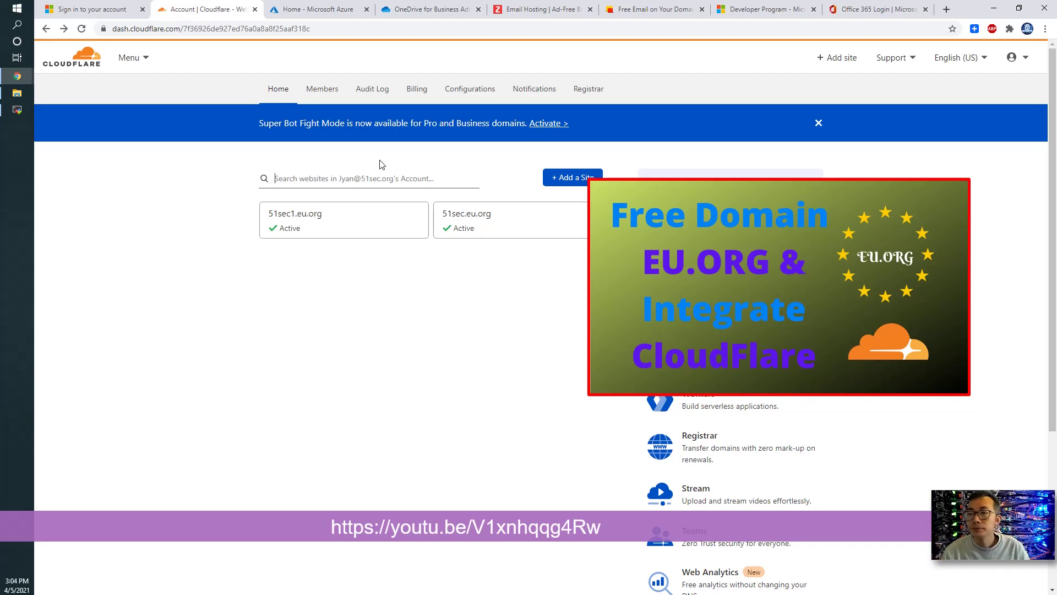
Review the 51sec.eu.org DNS records in Cloudflare, then switch to the Zoho Mail hosting page.
{"action": "left_click", "coordinate": [483, 234]}
{"action": "left_click", "coordinate": [347, 99]}
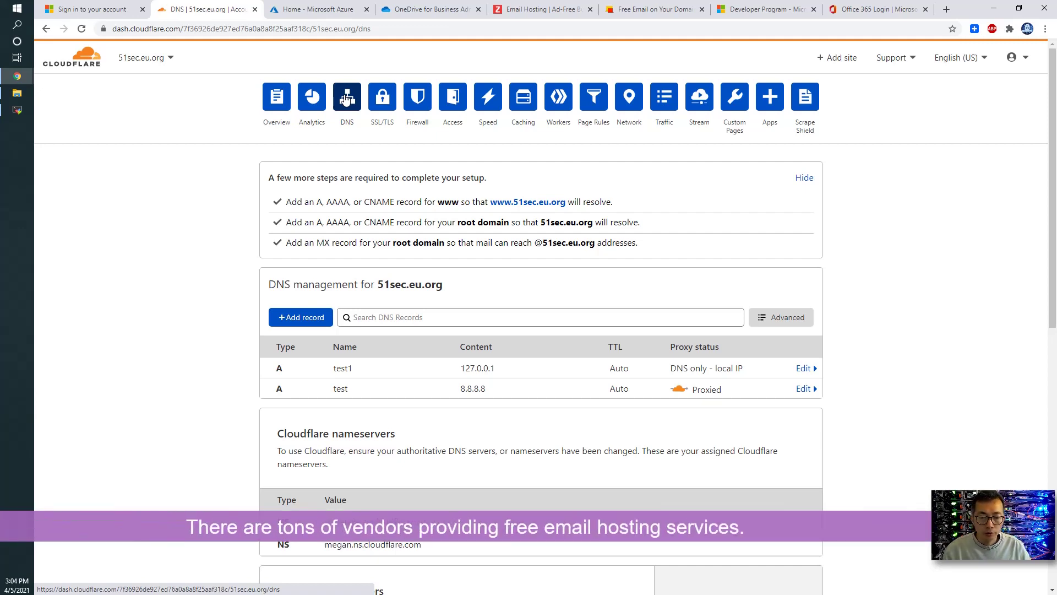
{"action": "left_click", "coordinate": [526, 4]}
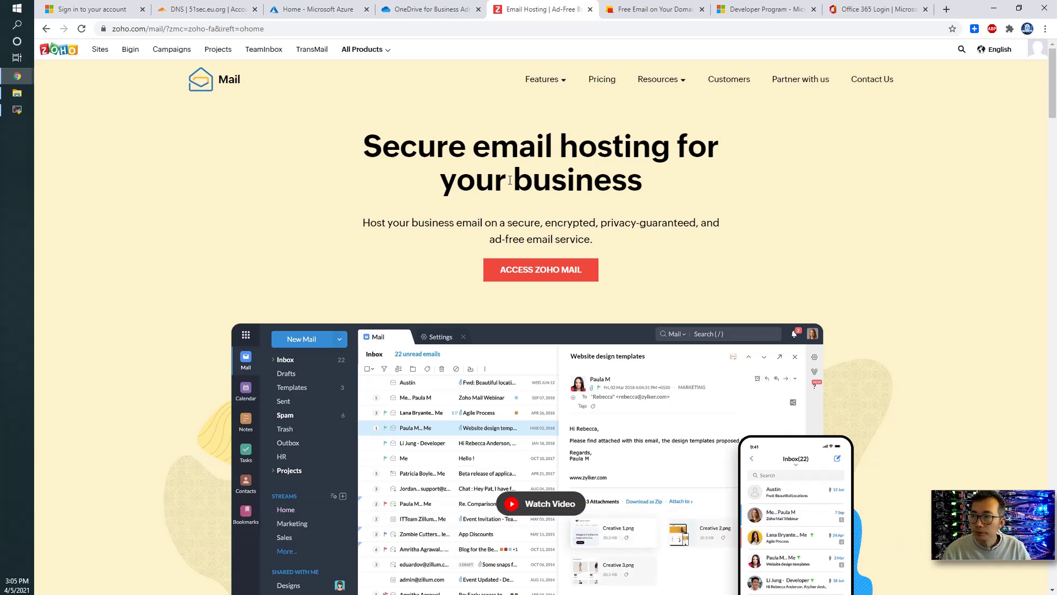
Highlight Yandex Connect's free business email sentence, then return to the office.com welcome page.
{"action": "left_click", "coordinate": [652, 10]}
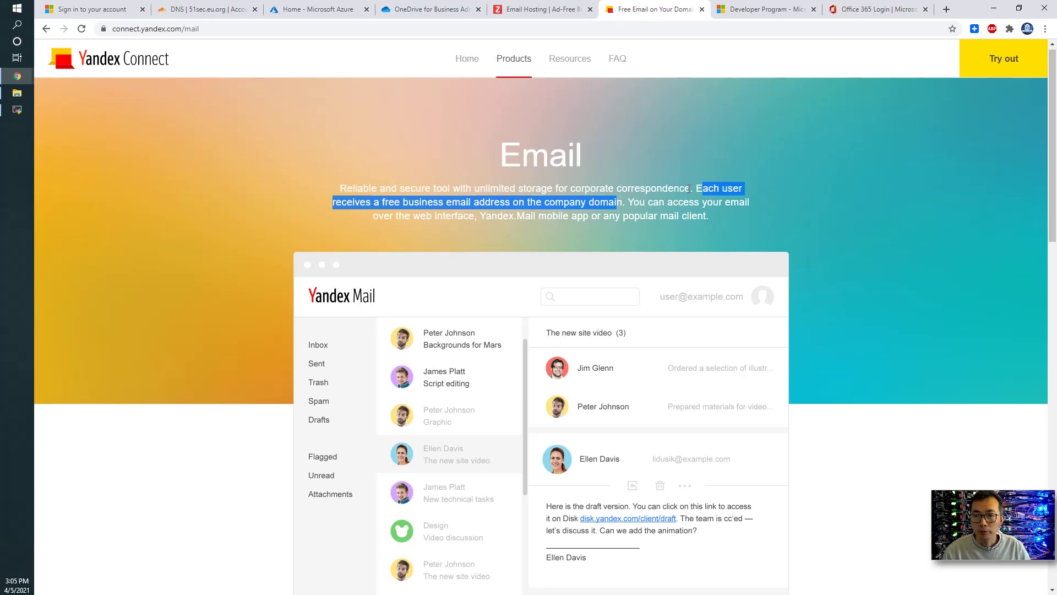
{"action": "left_click_drag", "start_coordinate": [691, 188], "coordinate": [624, 198]}
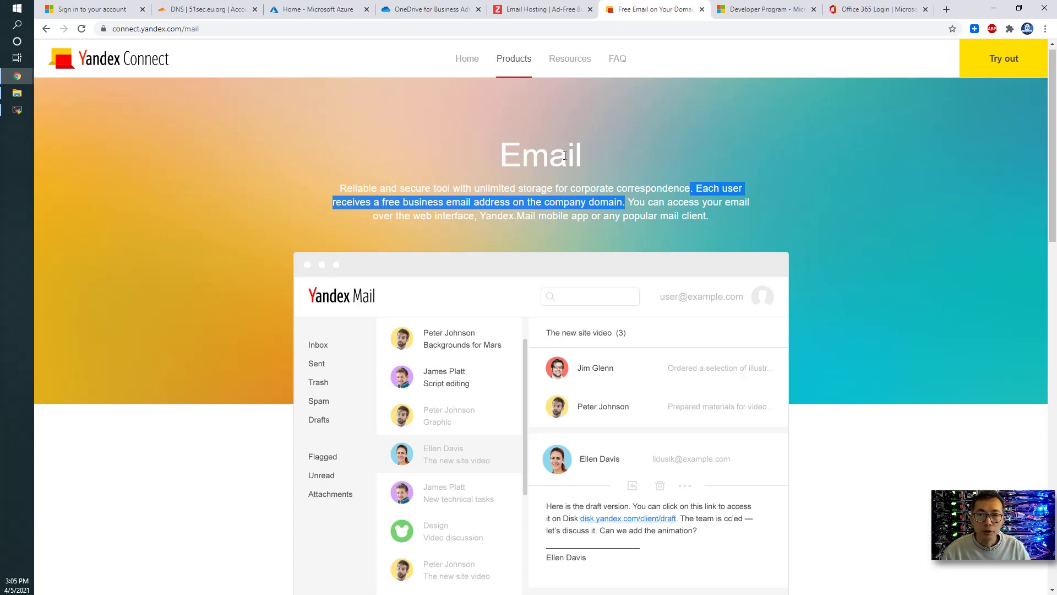
{"action": "left_click", "coordinate": [838, 5]}
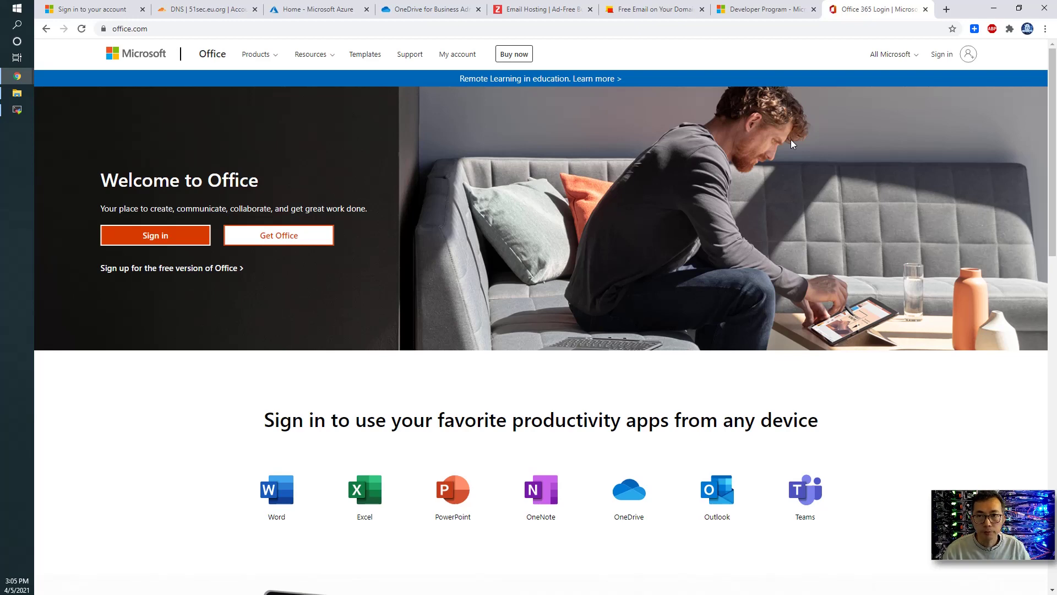
Go to the Microsoft 365 Developer Program page and highlight its heading.
{"action": "left_click", "coordinate": [762, 9]}
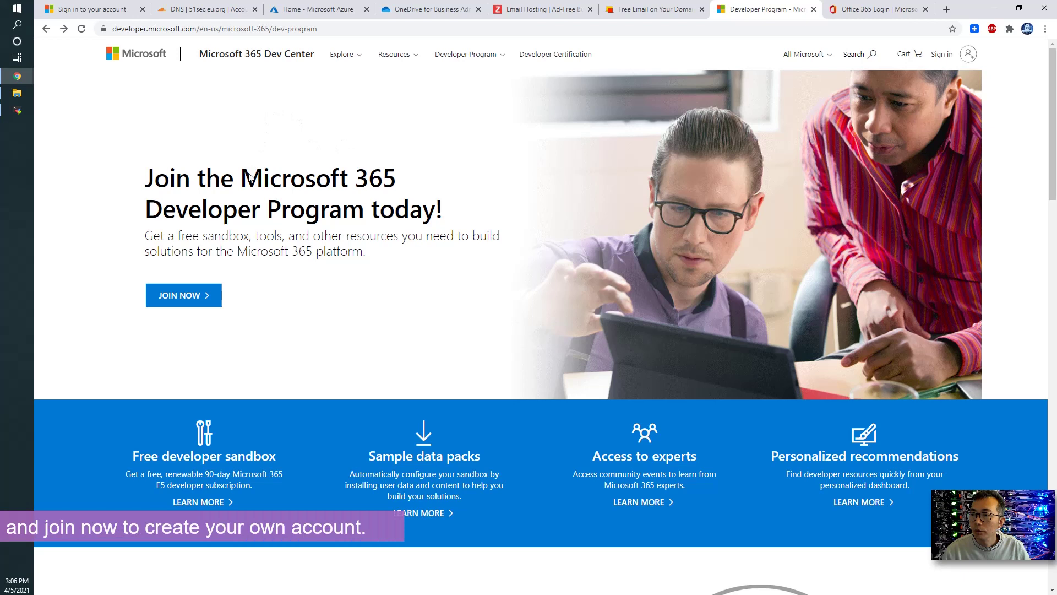
{"action": "left_click_drag", "start_coordinate": [243, 177], "coordinate": [410, 186]}
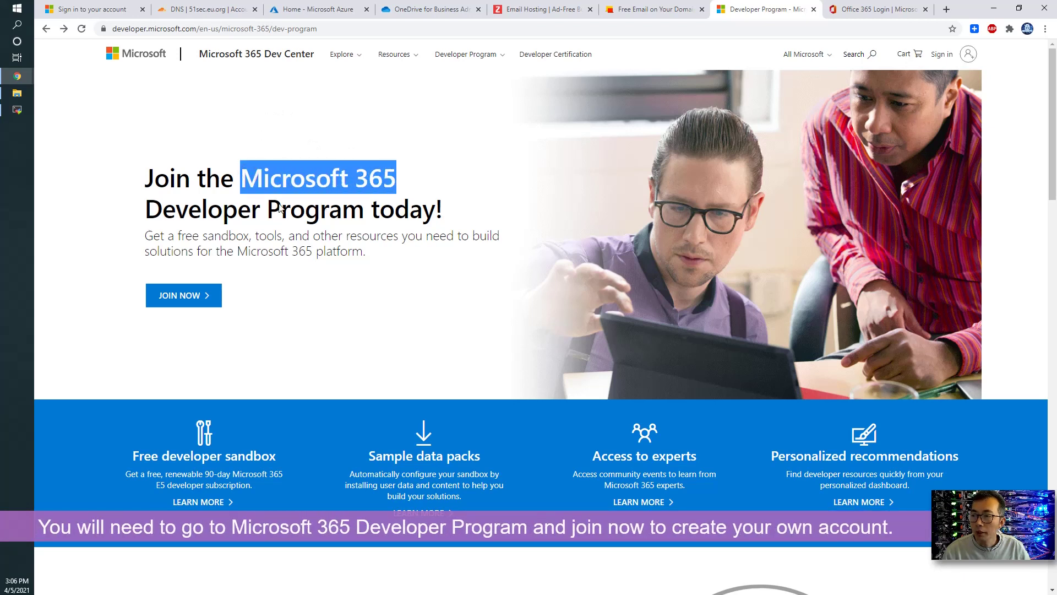
{"action": "left_click_drag", "start_coordinate": [282, 210], "coordinate": [342, 210]}
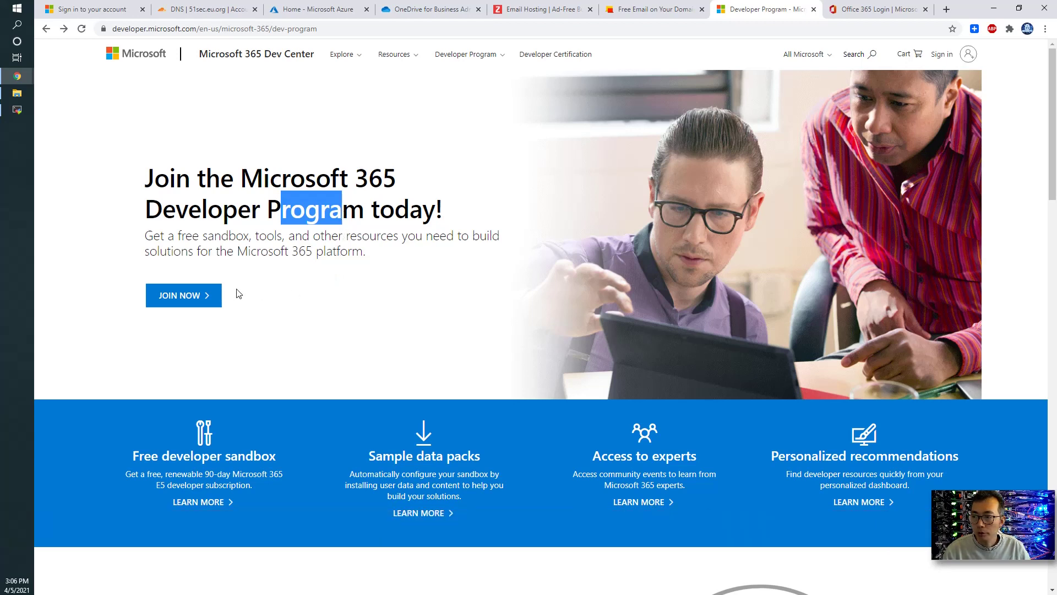
{"action": "scroll", "coordinate": [347, 307], "scroll_direction": "down", "scroll_amount": 4}
{"action": "scroll", "coordinate": [355, 306], "scroll_direction": "down", "scroll_amount": 4}
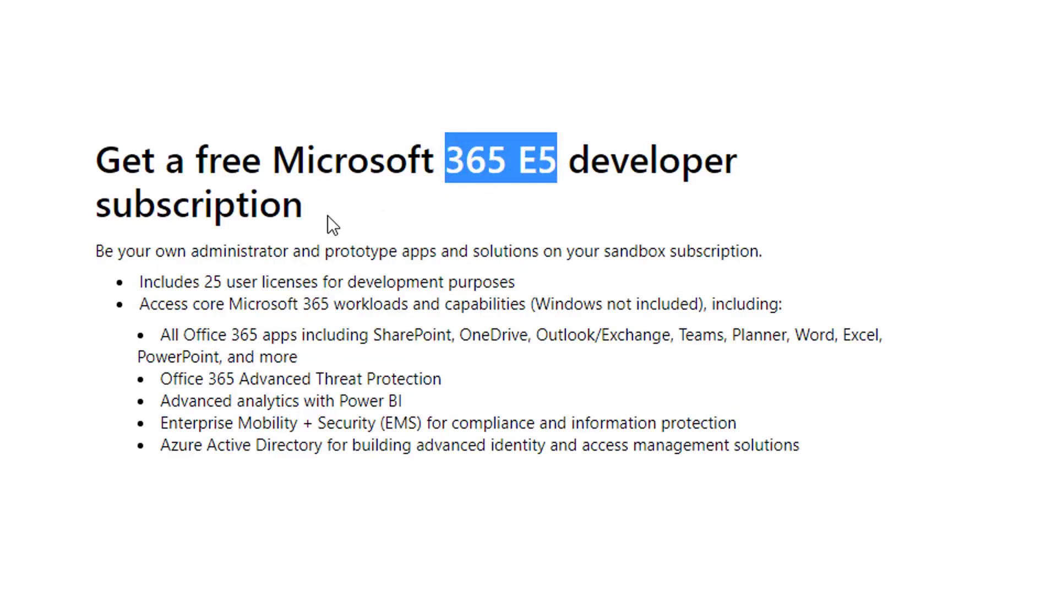
Highlight the E5 benefits: 25 user licenses, Office 365 apps, Advanced Threat Protection, Enterprise Mobility + Security.
{"action": "left_click_drag", "start_coordinate": [203, 281], "coordinate": [321, 288]}
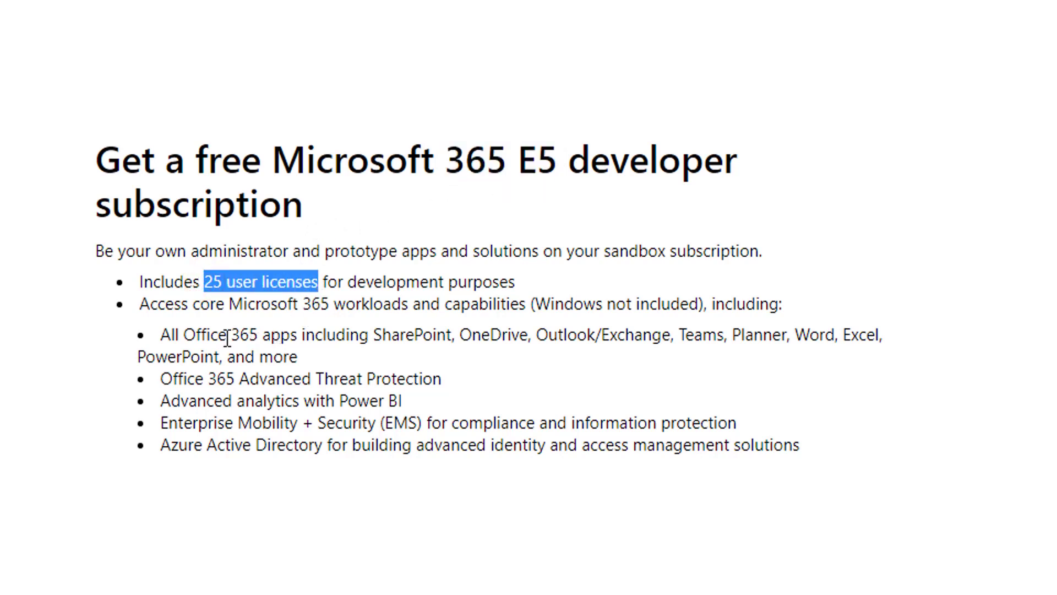
{"action": "left_click_drag", "start_coordinate": [191, 335], "coordinate": [471, 324]}
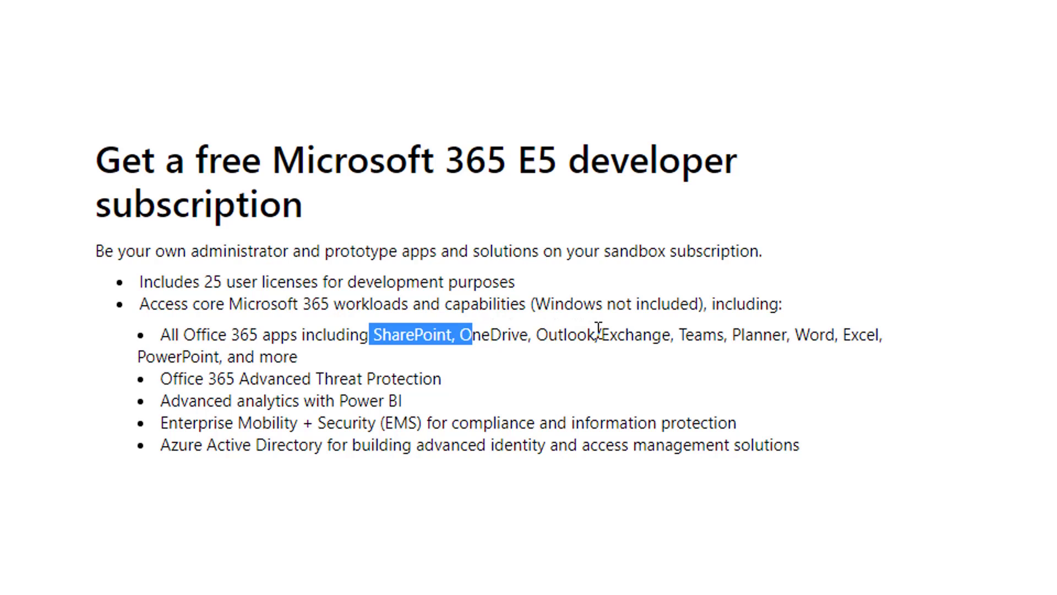
{"action": "left_click", "coordinate": [190, 349]}
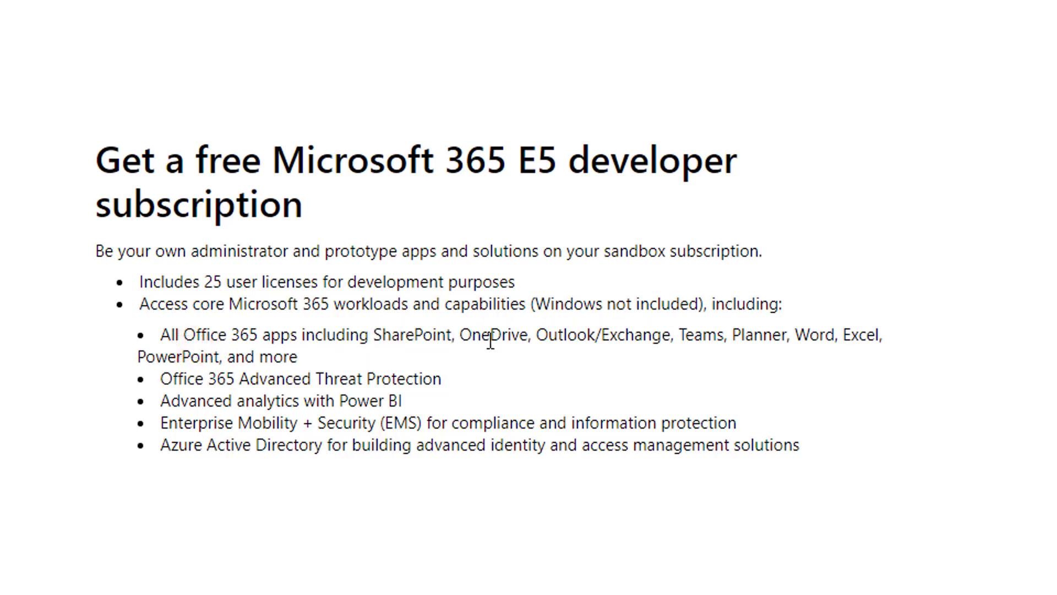
{"action": "left_click_drag", "start_coordinate": [442, 380], "coordinate": [286, 381]}
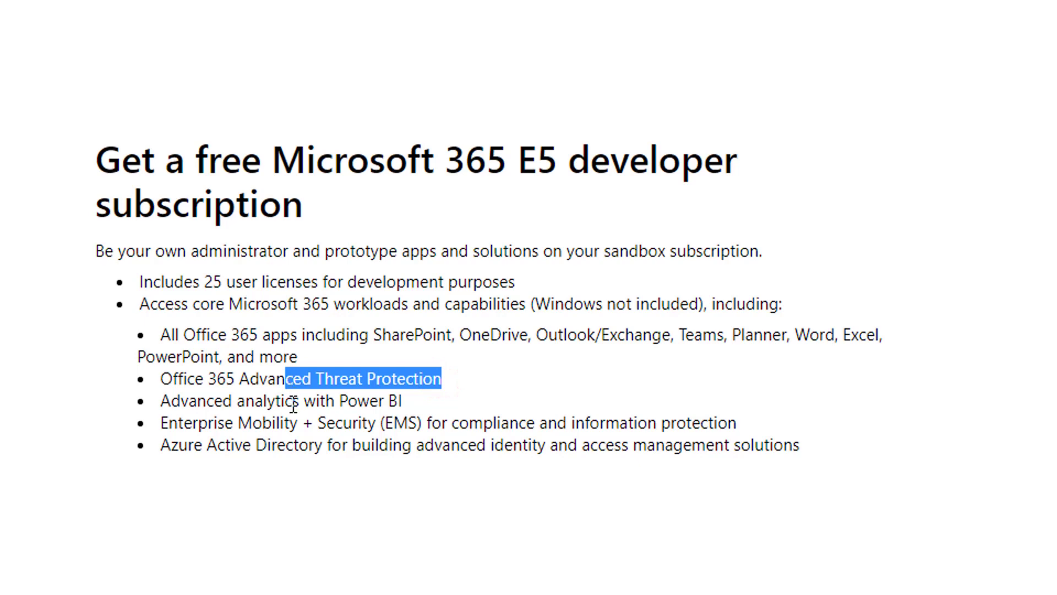
{"action": "left_click", "coordinate": [297, 410]}
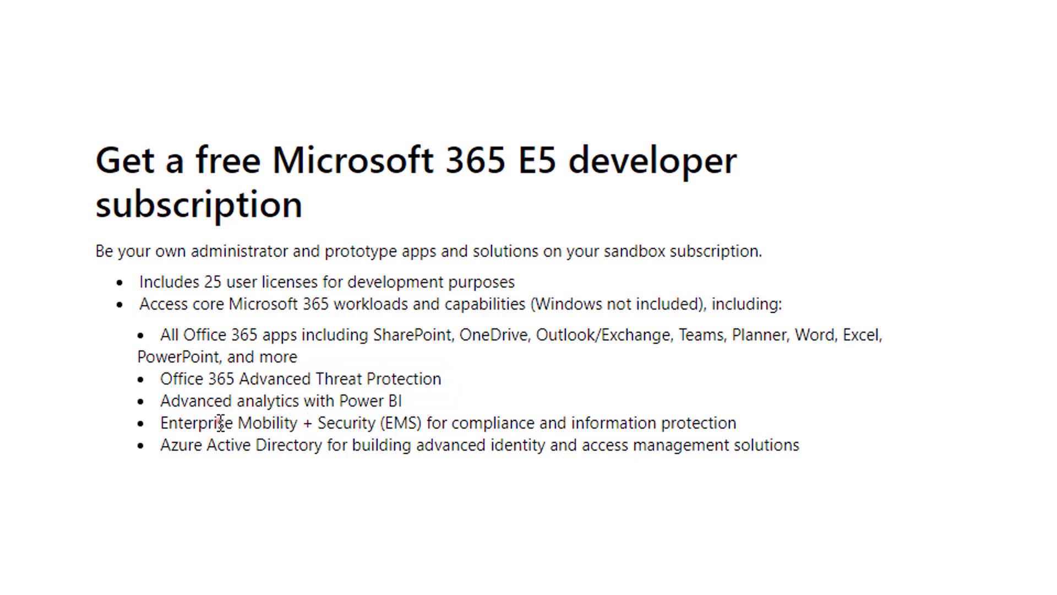
{"action": "left_click_drag", "start_coordinate": [218, 423], "coordinate": [295, 423]}
{"action": "left_click", "coordinate": [551, 459]}
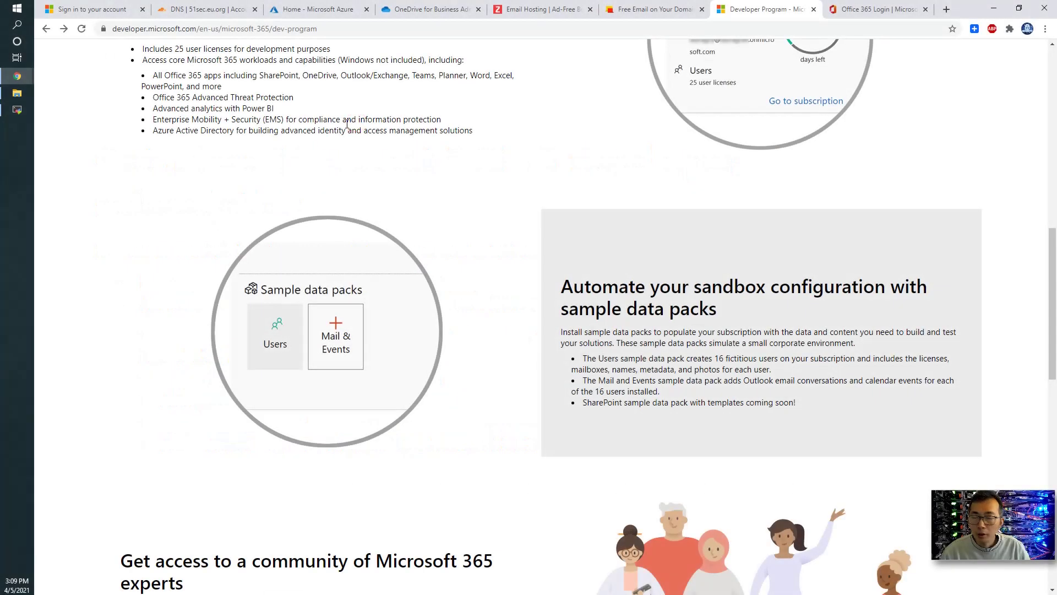
{"action": "scroll", "coordinate": [349, 137], "scroll_direction": "up", "scroll_amount": 2}
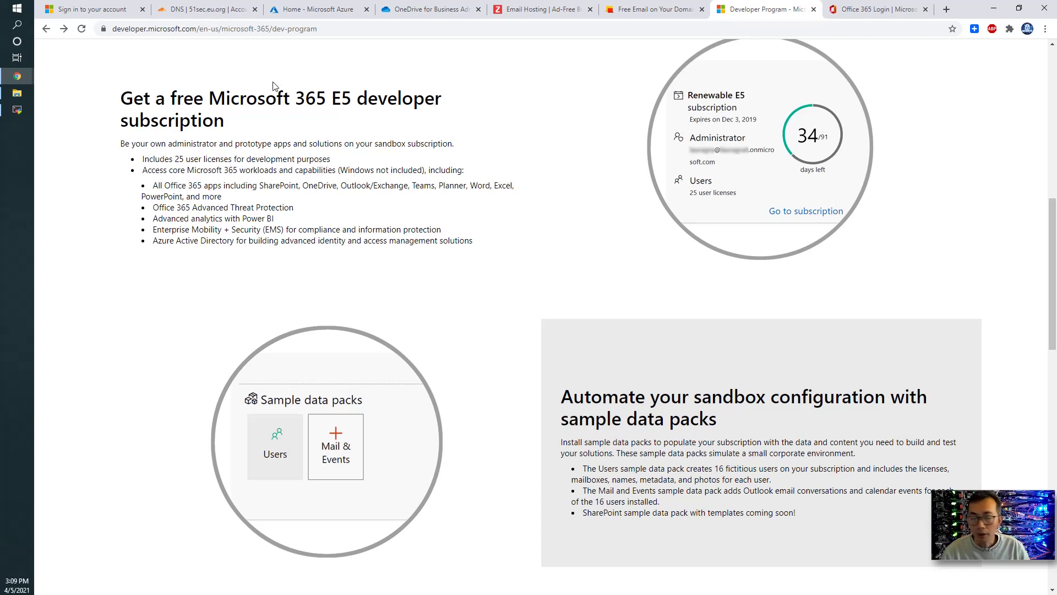
Sign in with the admin account, stay signed in, and open Admin from the app launcher.
{"action": "left_click", "coordinate": [92, 9]}
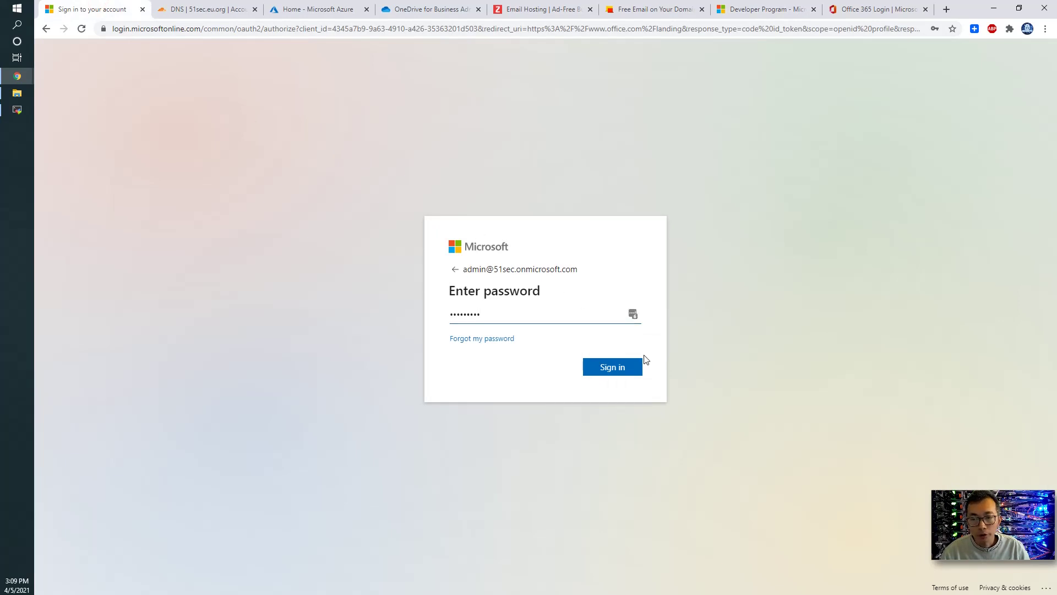
{"action": "left_click", "coordinate": [611, 364]}
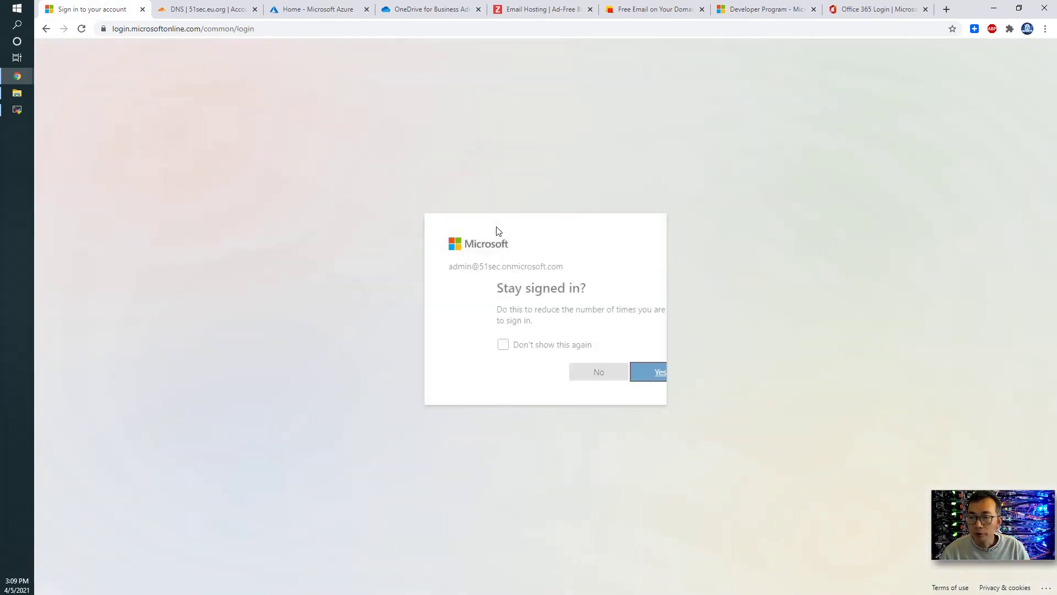
{"action": "left_click", "coordinate": [536, 345]}
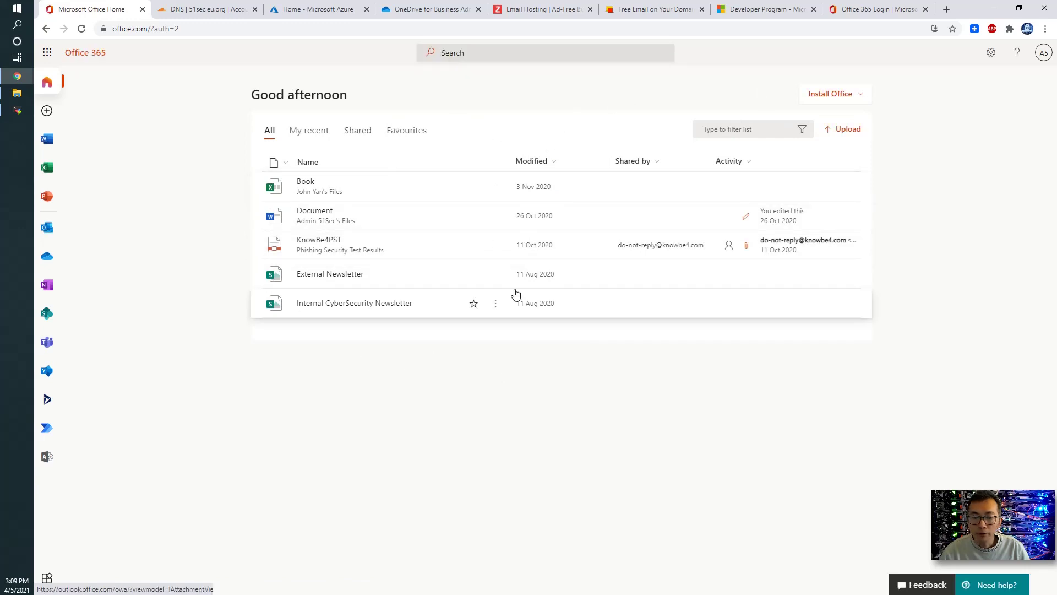
{"action": "left_click", "coordinate": [48, 55]}
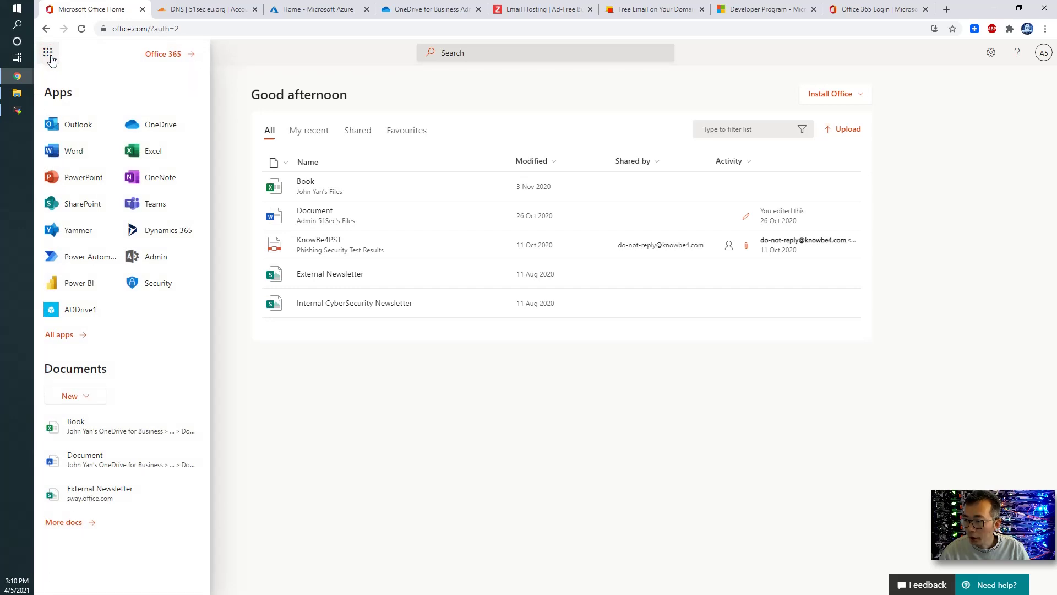
{"action": "left_click", "coordinate": [159, 259]}
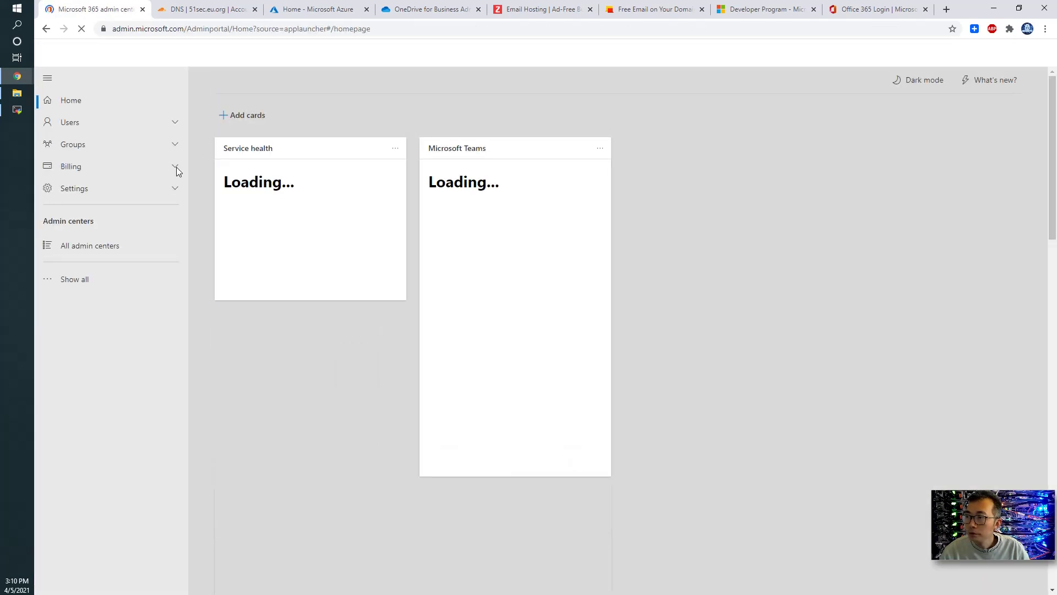
Check the E5 Developer subscription under Your products, then open the Azure Active Directory admin center.
{"action": "left_click", "coordinate": [113, 280]}
{"action": "left_click", "coordinate": [113, 277]}
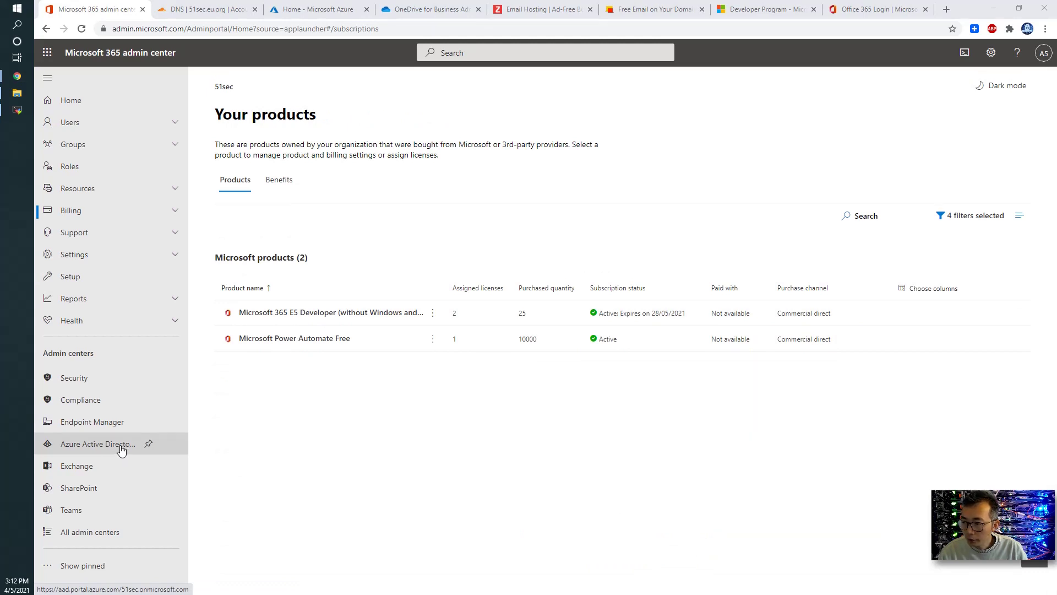
{"action": "left_click", "coordinate": [120, 448]}
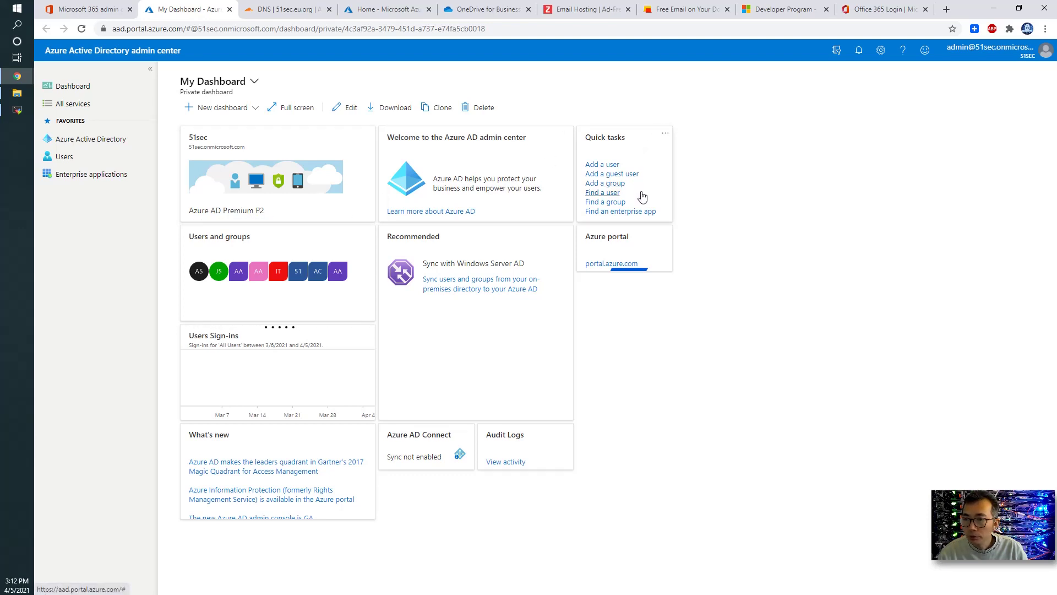
Open the 51sec tenant's Azure AD Overview, highlighting the tenant name and checking the tenant list.
{"action": "left_click", "coordinate": [132, 146]}
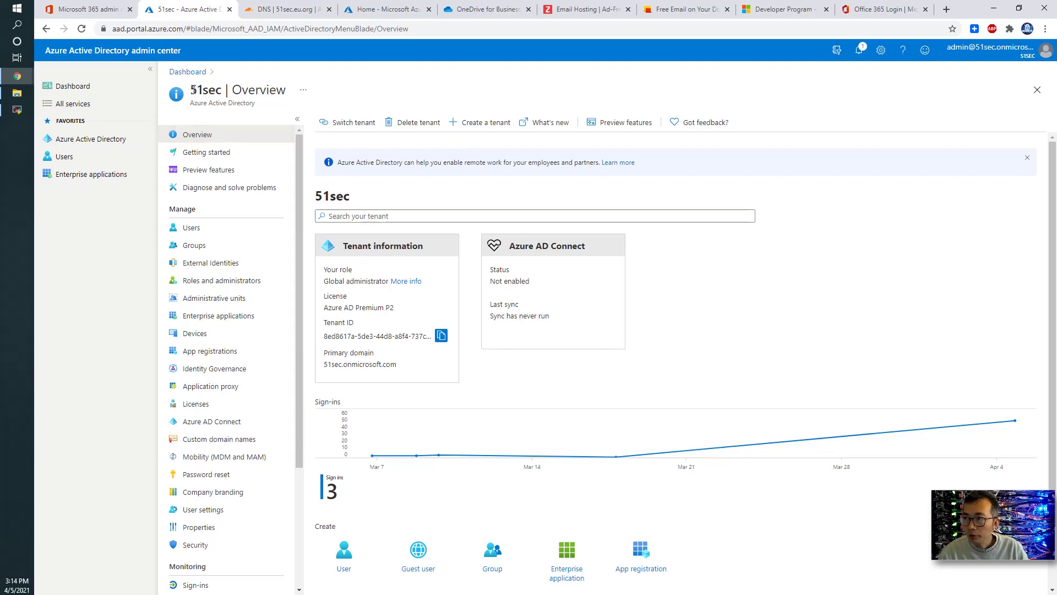
{"action": "left_click_drag", "start_coordinate": [193, 90], "coordinate": [230, 91]}
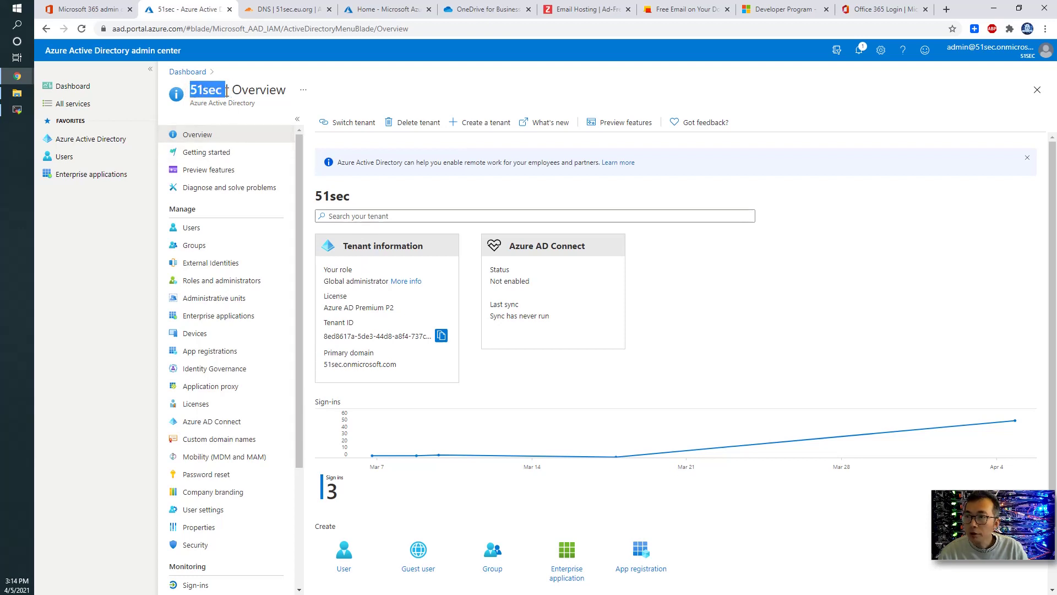
{"action": "left_click", "coordinate": [345, 124]}
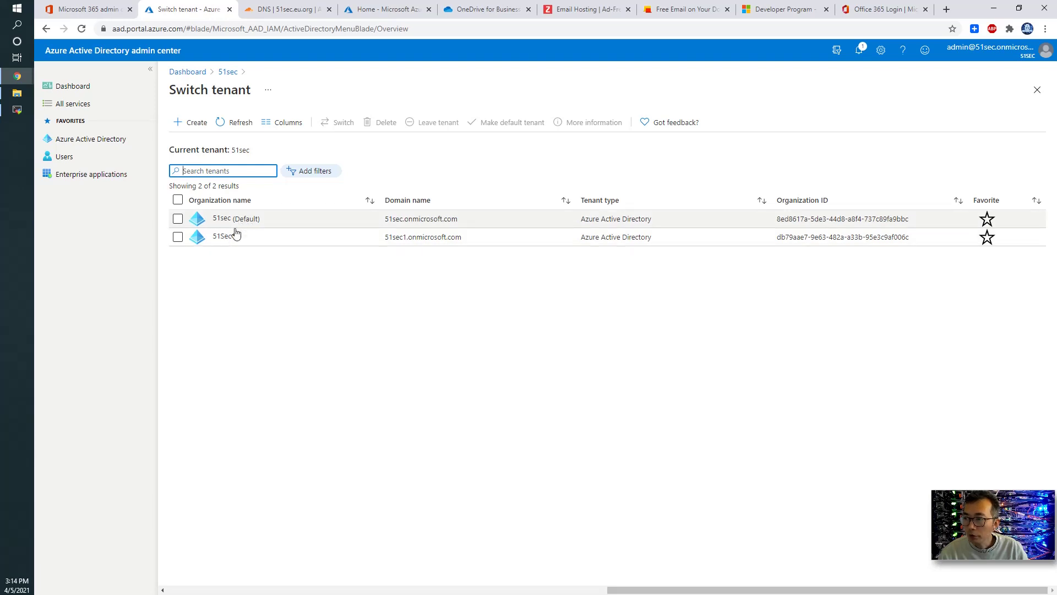
{"action": "left_click", "coordinate": [206, 73]}
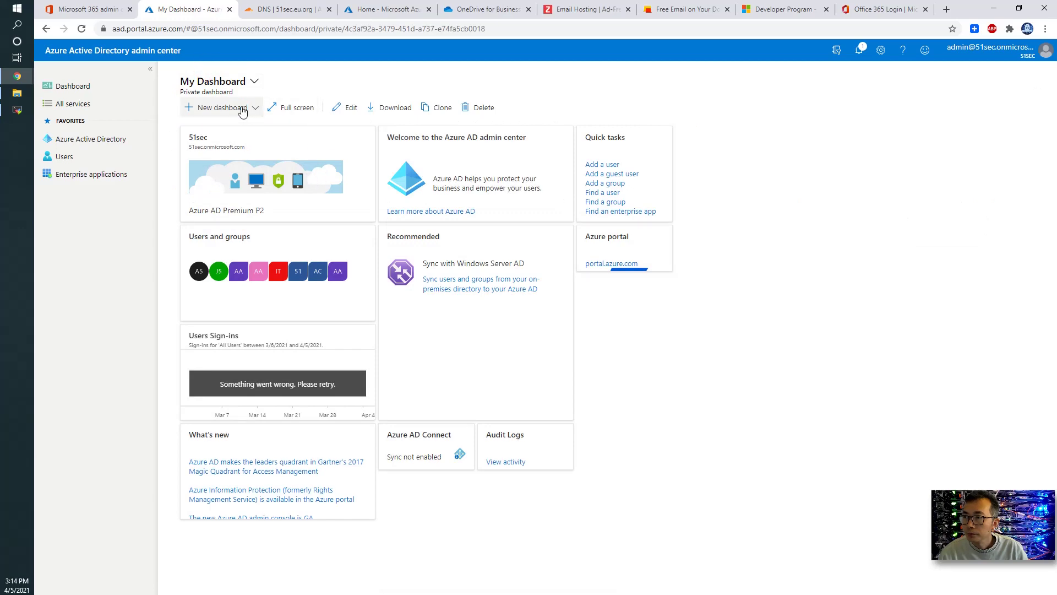
{"action": "left_click", "coordinate": [110, 140]}
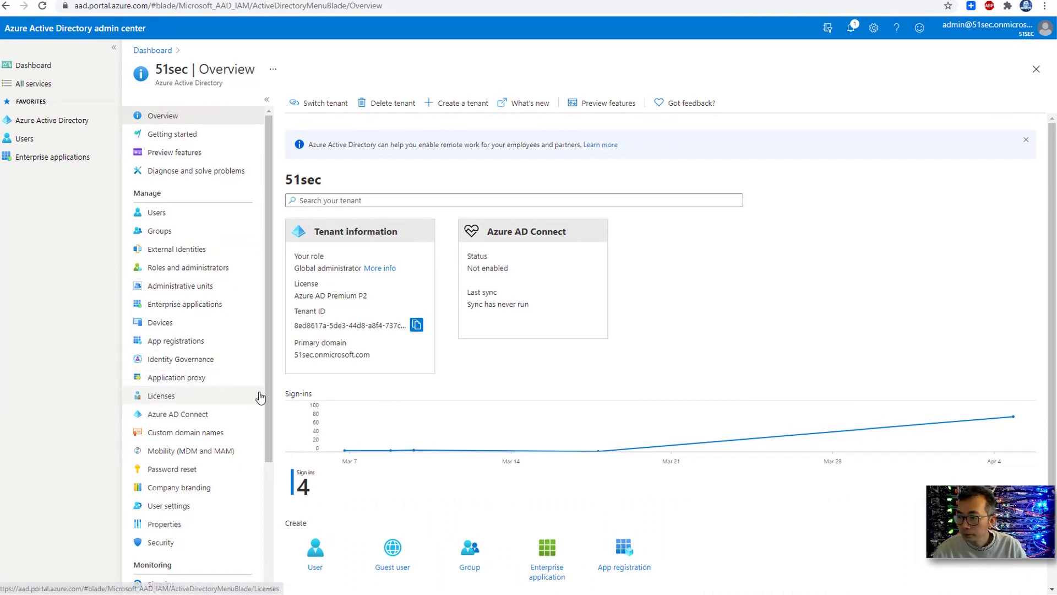
{"action": "scroll", "coordinate": [260, 397], "scroll_direction": "down", "scroll_amount": 3}
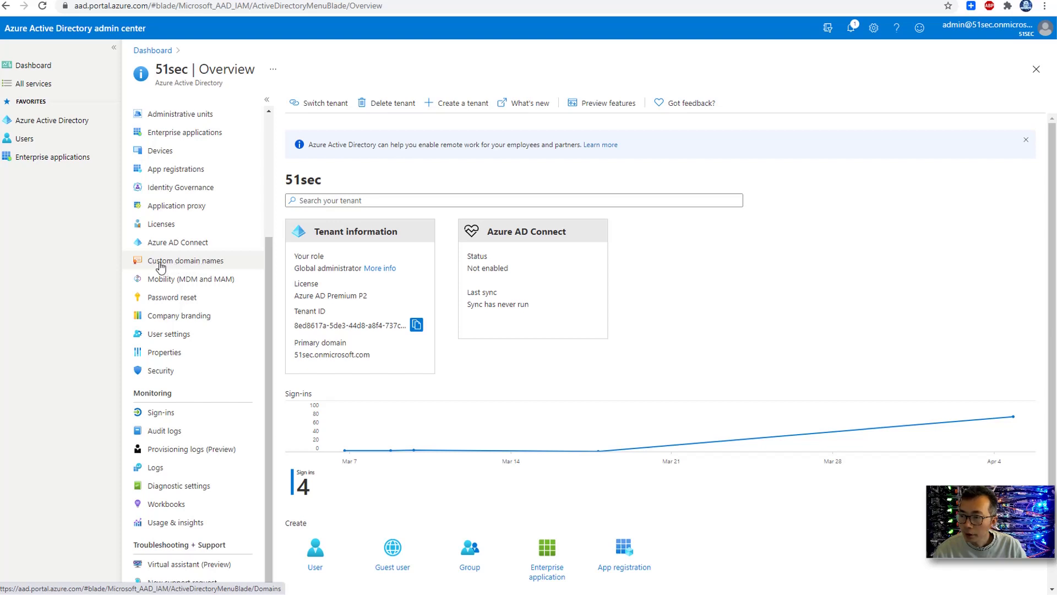
Add 51sec.eu.org as a custom domain in Azure AD.
{"action": "left_click", "coordinate": [213, 266]}
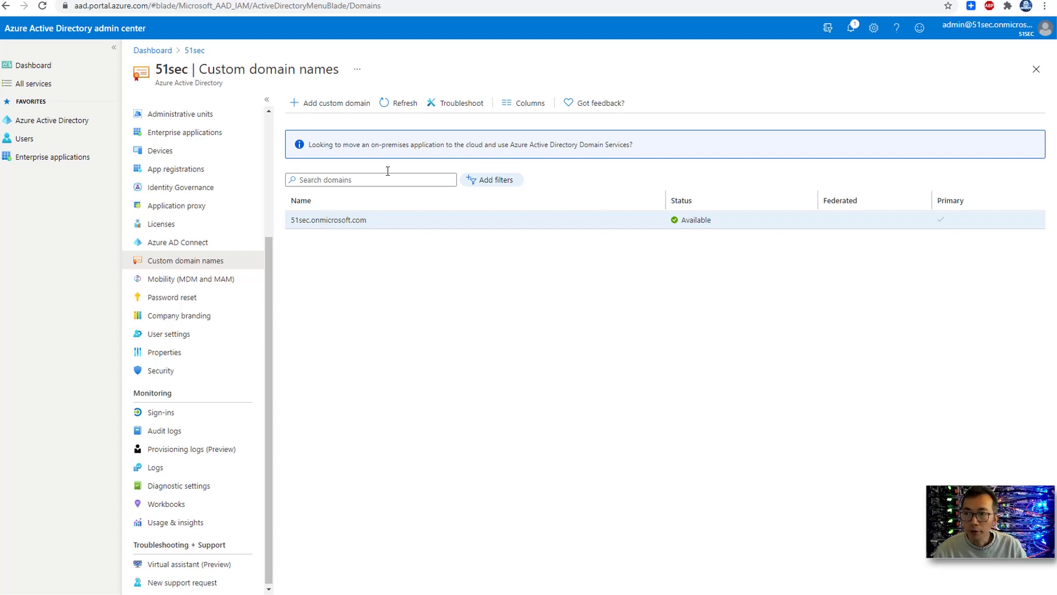
{"action": "left_click", "coordinate": [358, 104]}
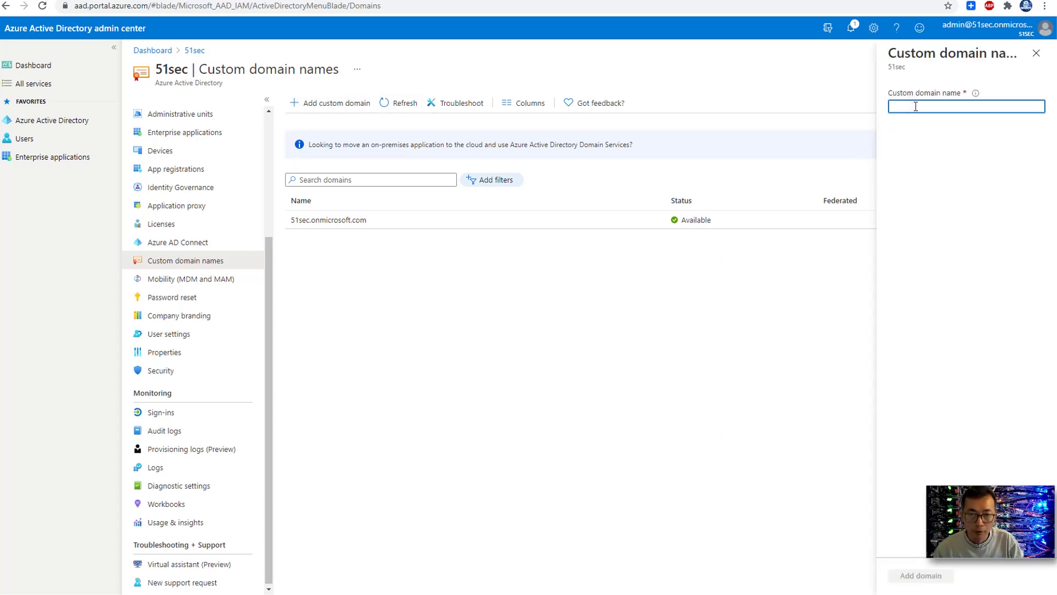
{"action": "type", "text": "51sec."}
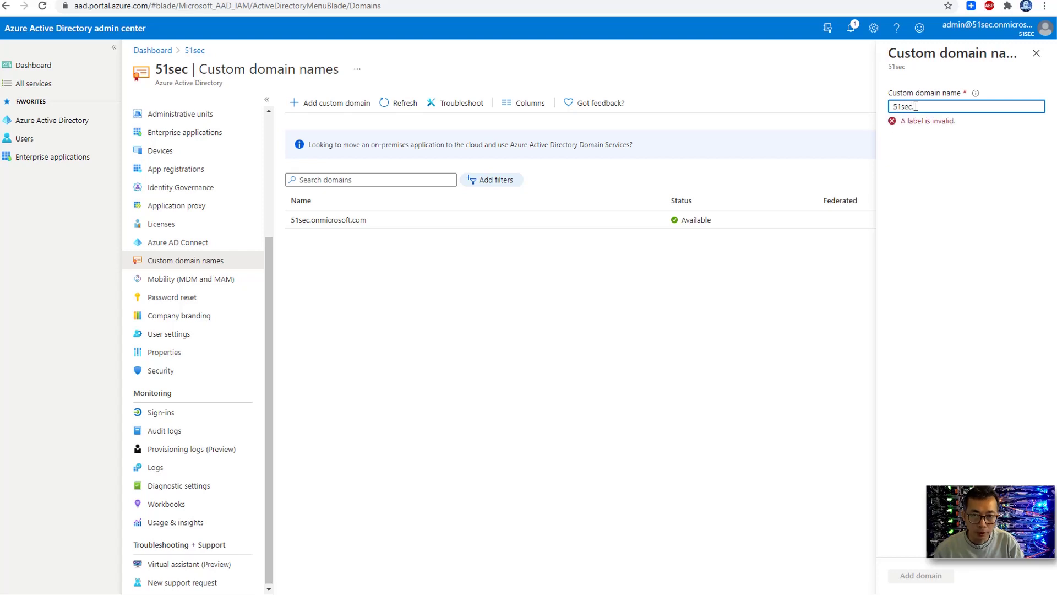
{"action": "type", "text": "au.c"}
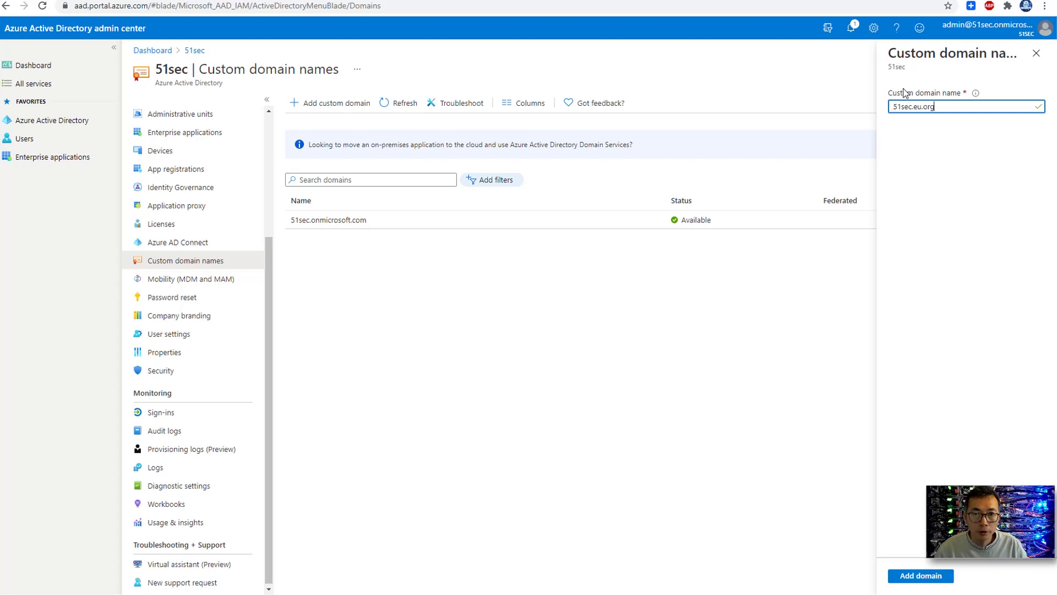
{"action": "left_click", "coordinate": [912, 577]}
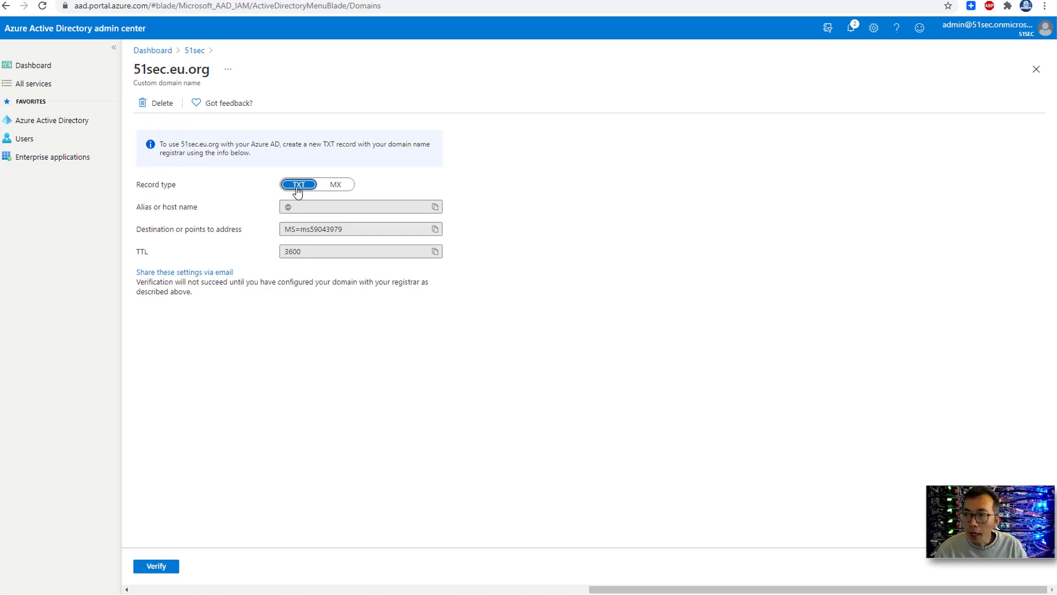
Select the TXT verification value MS=ms59043979 and go to Cloudflare's DNS page.
{"action": "left_click", "coordinate": [352, 231]}
{"action": "left_click_drag", "start_coordinate": [352, 230], "coordinate": [262, 233]}
{"action": "key", "text": "ctrl+c"}
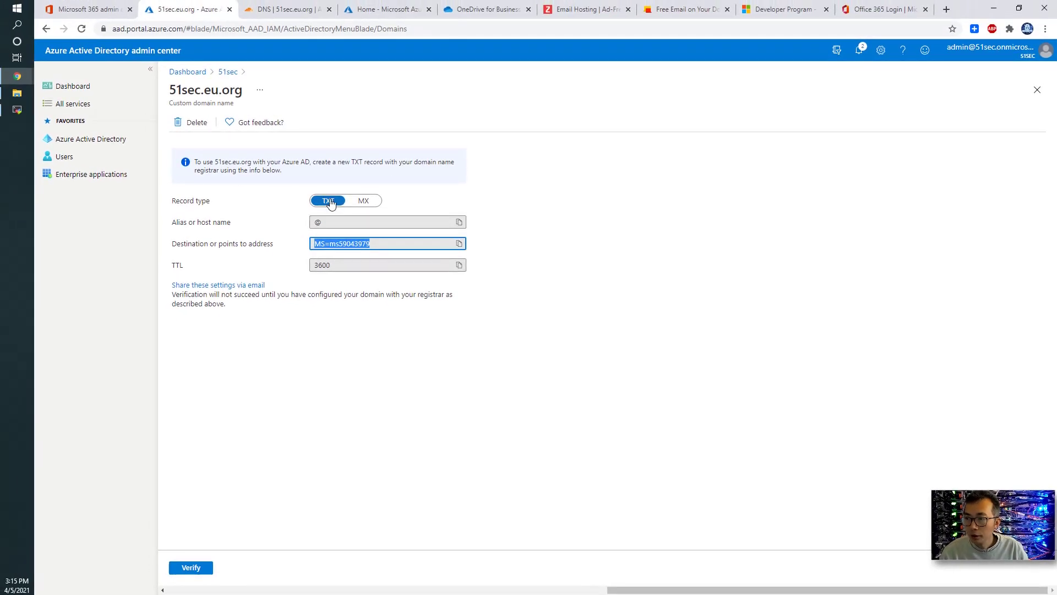
{"action": "left_click", "coordinate": [282, 10]}
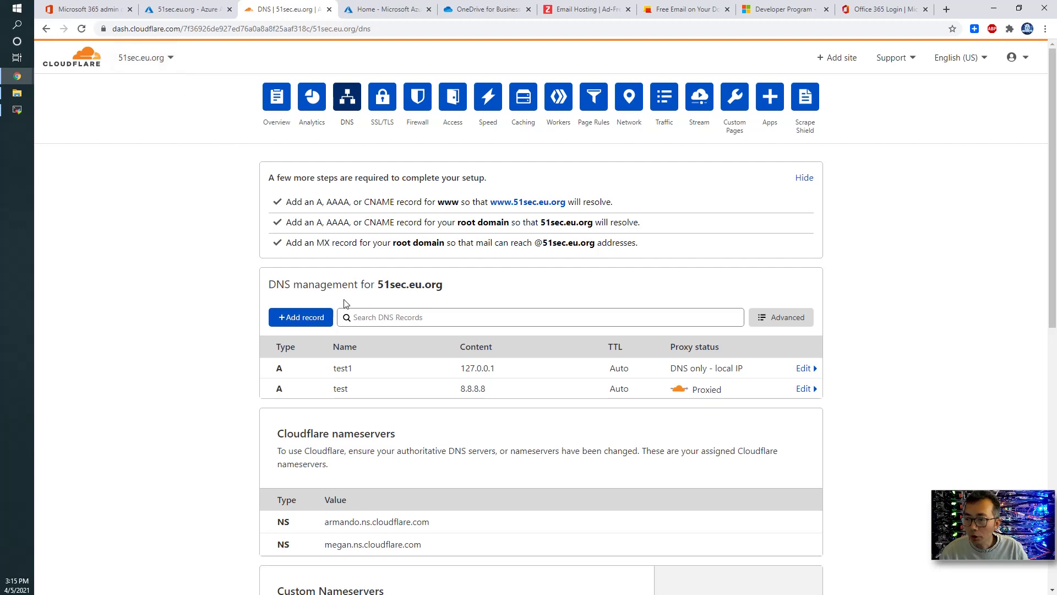
Add a TXT record named @ with content MS=ms59043979 for 51sec.eu.org.
{"action": "left_click", "coordinate": [307, 320]}
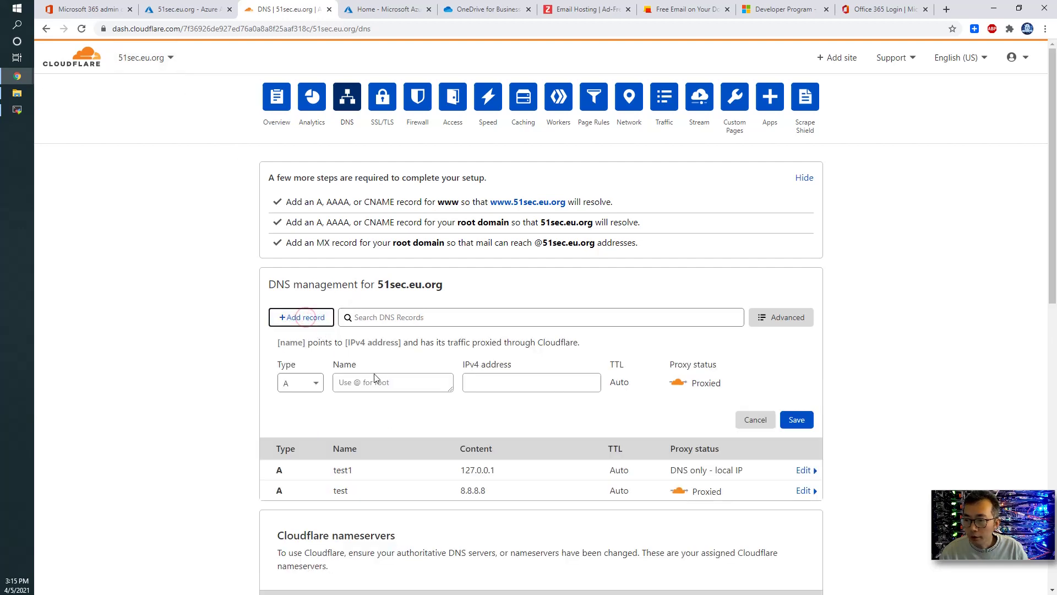
{"action": "left_click", "coordinate": [310, 380]}
{"action": "scroll", "coordinate": [308, 506], "scroll_direction": "down", "scroll_amount": 4}
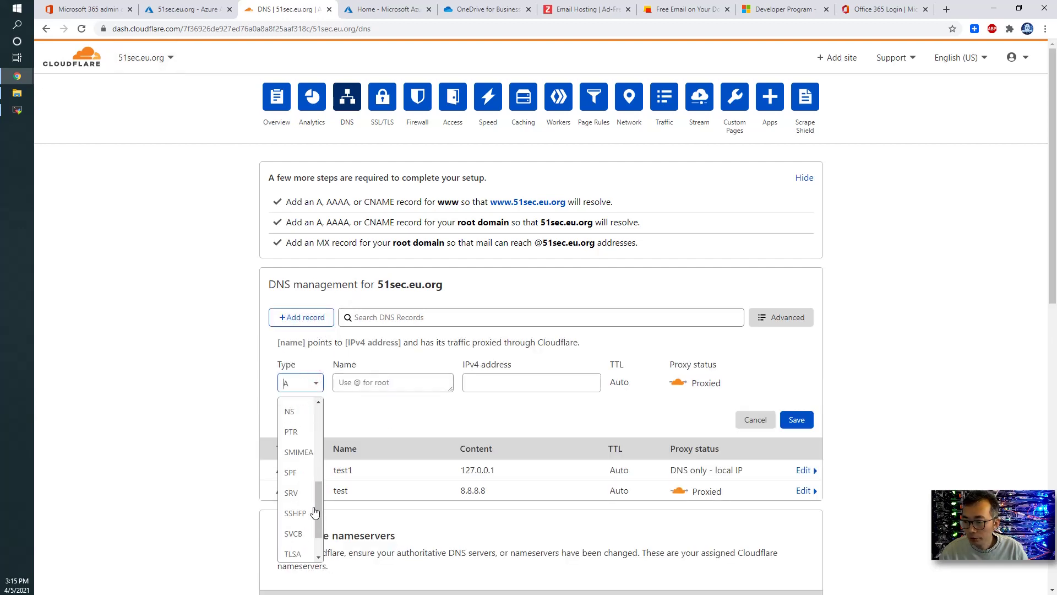
{"action": "scroll", "coordinate": [310, 496], "scroll_direction": "down", "scroll_amount": 2}
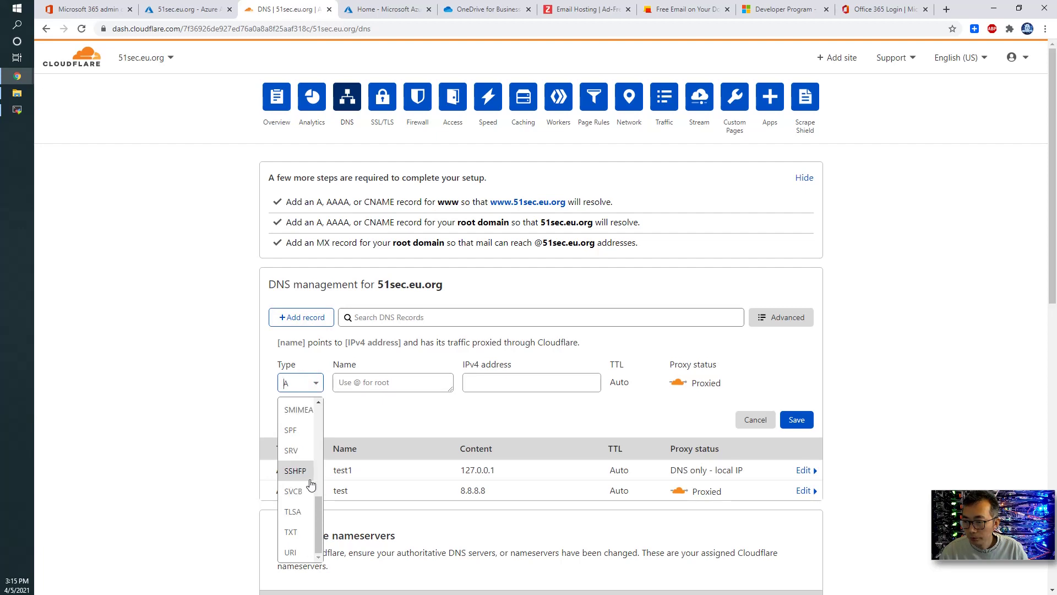
{"action": "left_click", "coordinate": [307, 532]}
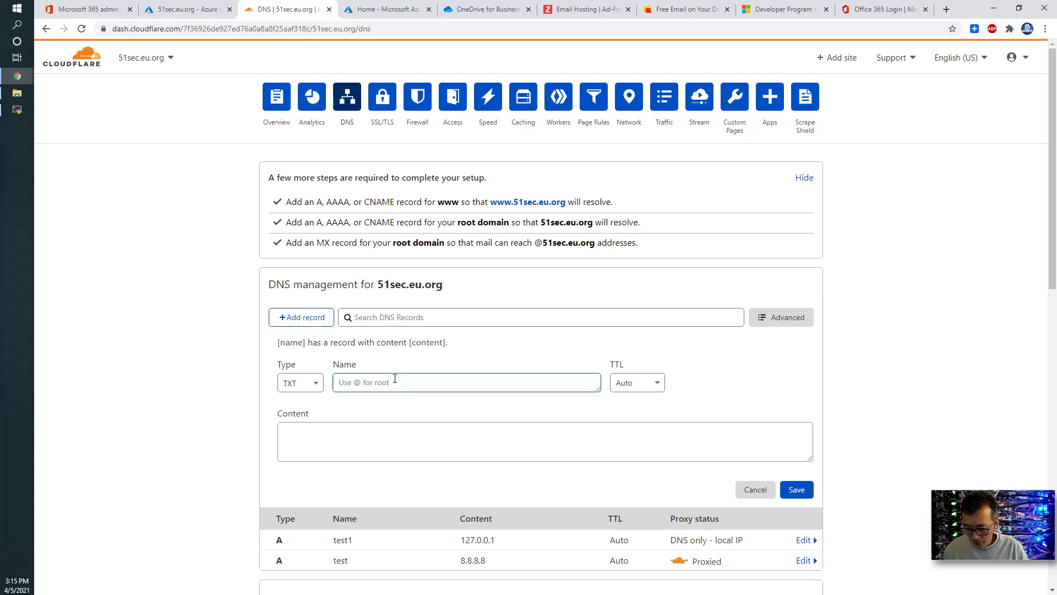
{"action": "type", "text": "@"}
{"action": "left_click", "coordinate": [378, 432]}
{"action": "key", "text": "ctrl+v"}
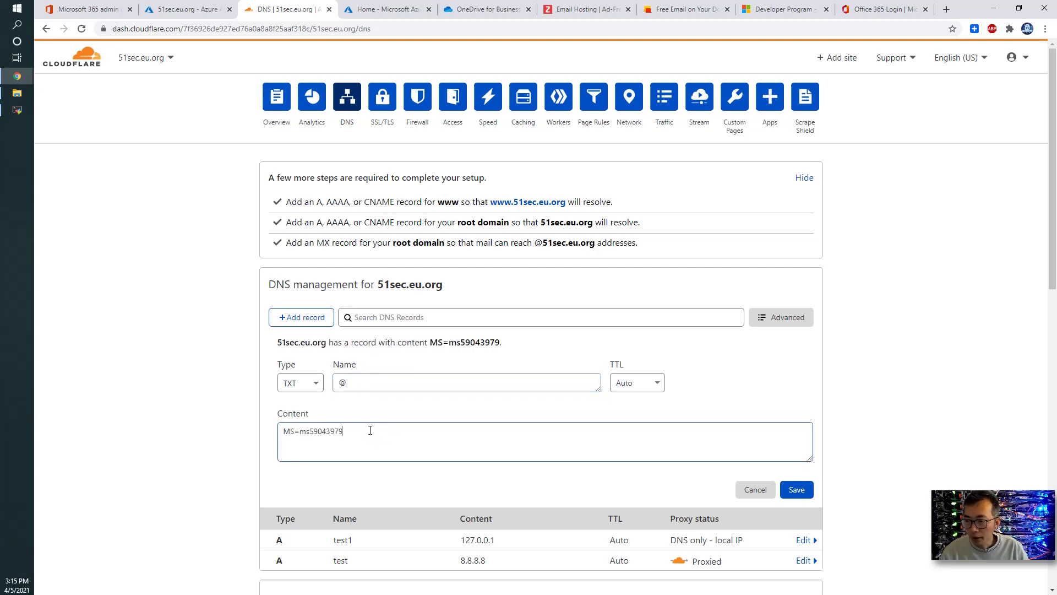
{"action": "left_click", "coordinate": [798, 491]}
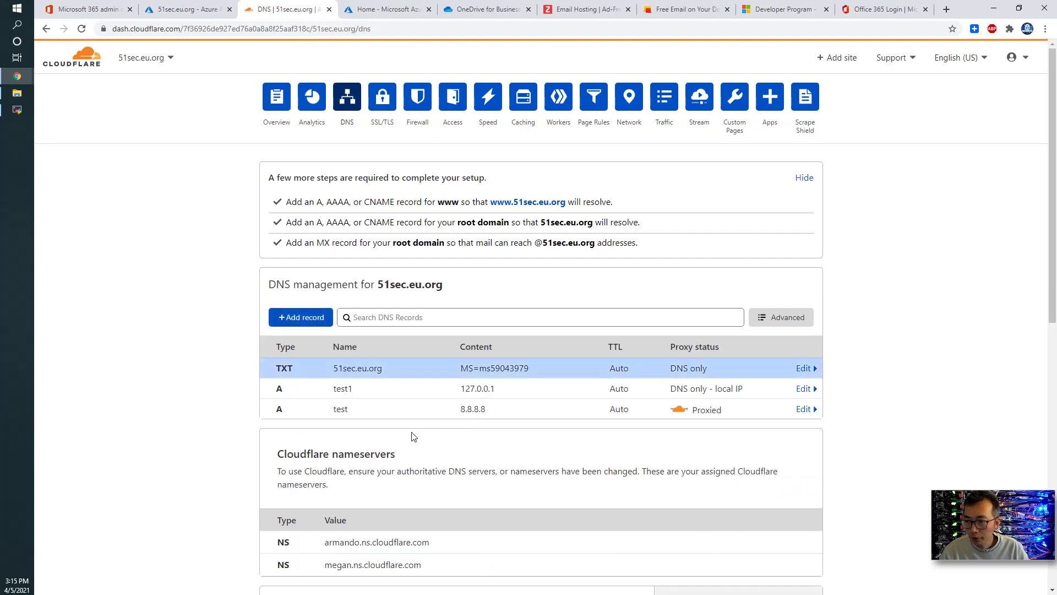
Verify 51sec.eu.org in Azure AD and confirm it as the primary domain.
{"action": "left_click", "coordinate": [203, 10]}
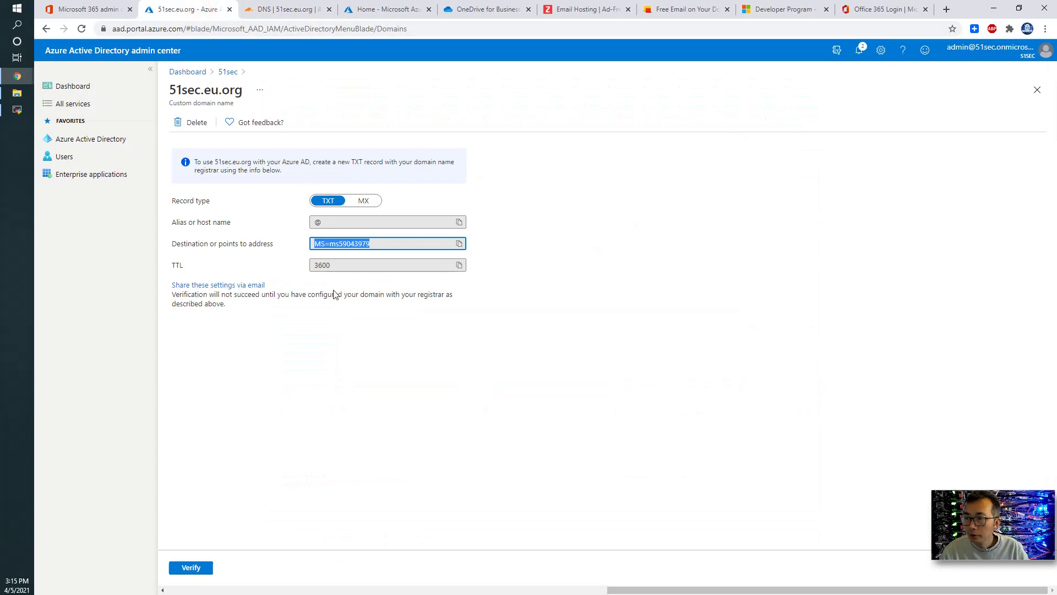
{"action": "left_click", "coordinate": [341, 317]}
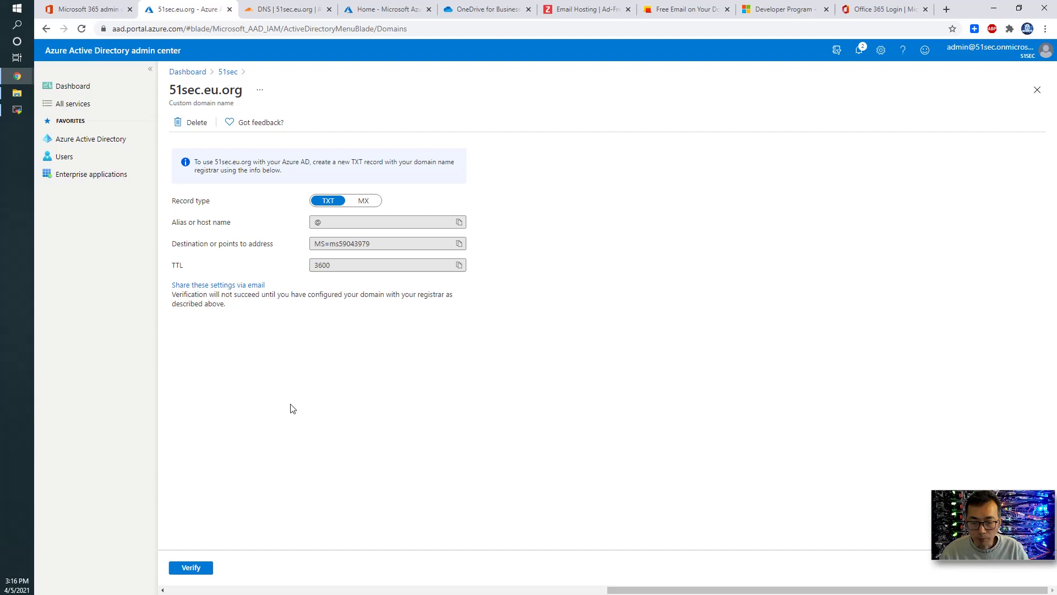
{"action": "left_click", "coordinate": [190, 568]}
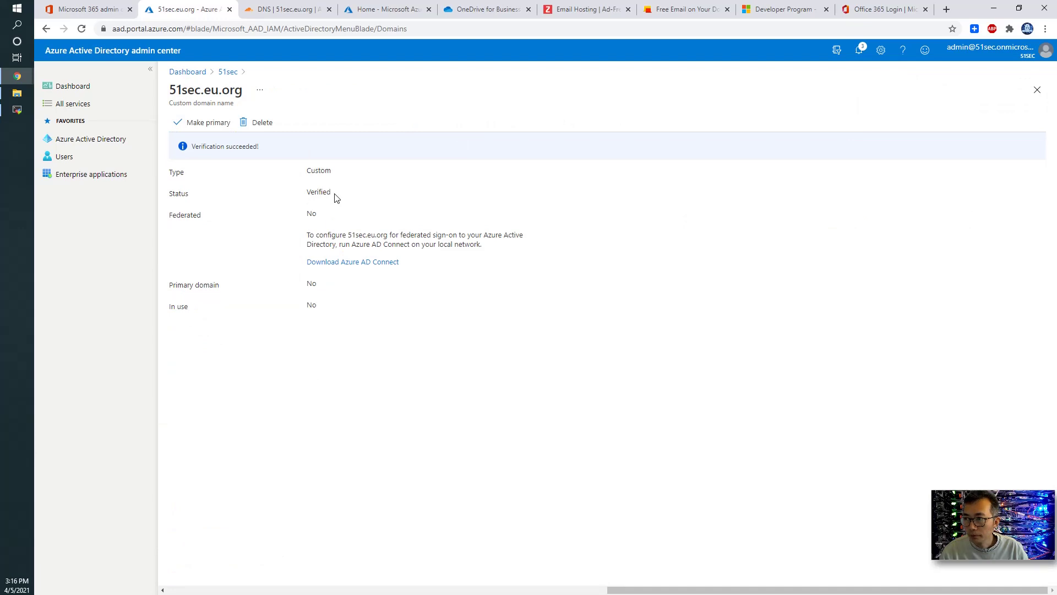
{"action": "left_click", "coordinate": [202, 124]}
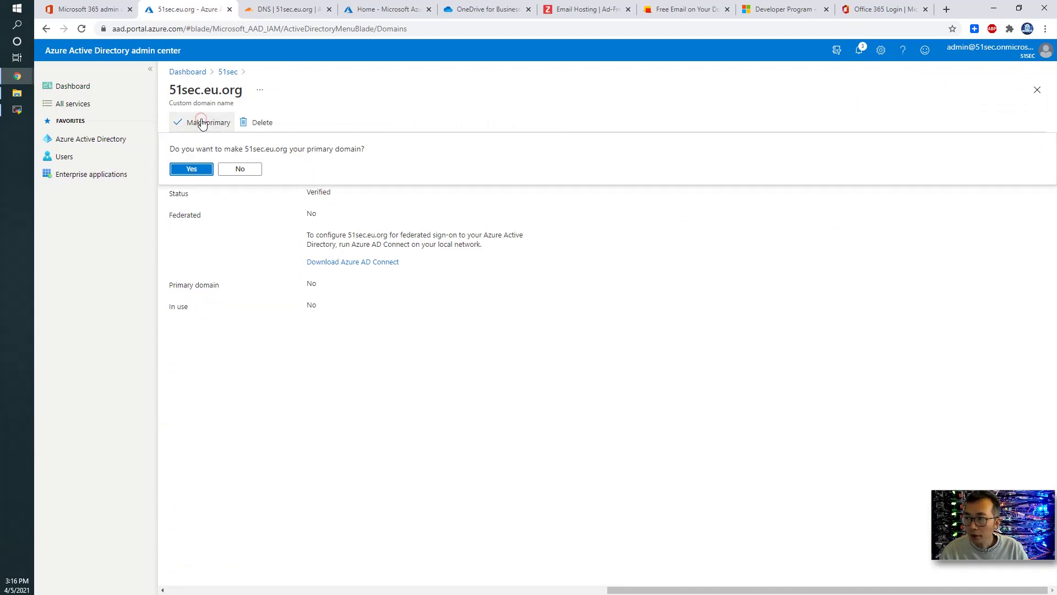
{"action": "left_click", "coordinate": [202, 168]}
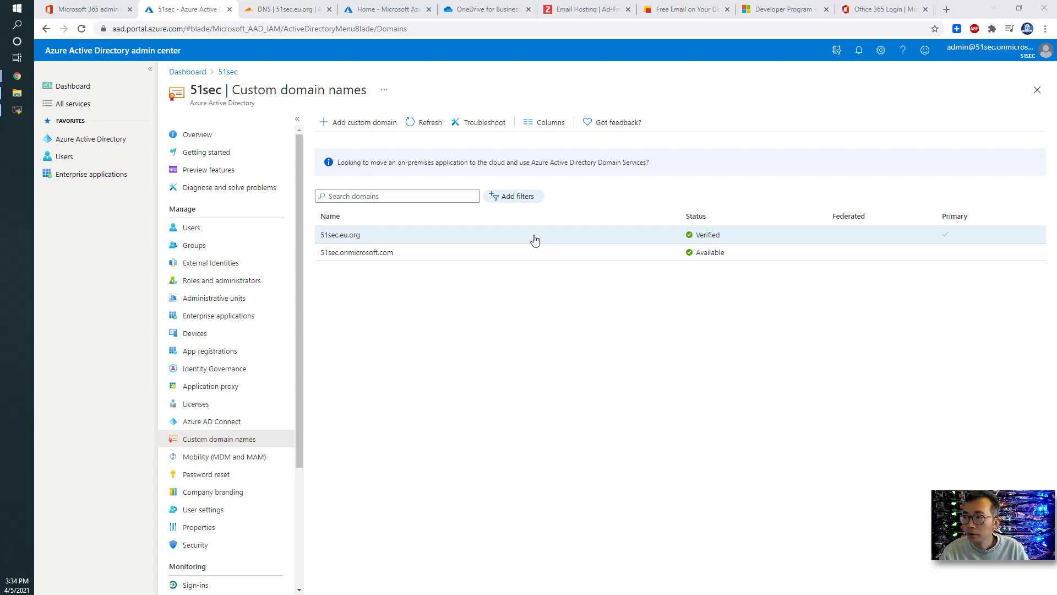
In the admin center, open Settings > Domains and bring up the actions menu for 51sec.eu.org.
{"action": "left_click", "coordinate": [95, 5]}
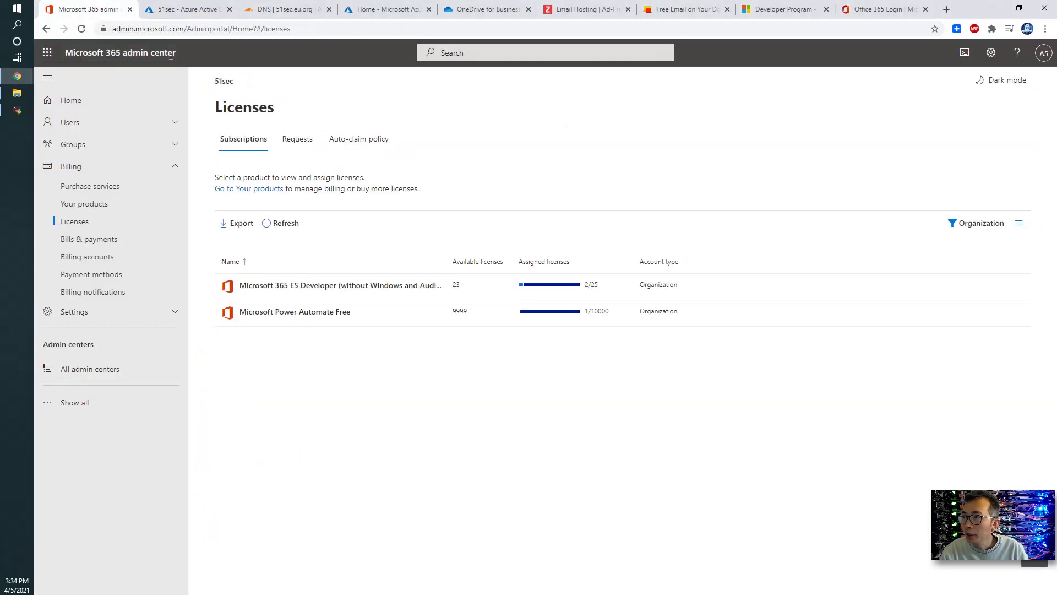
{"action": "left_click", "coordinate": [143, 316]}
{"action": "mouse_move", "coordinate": [150, 390]}
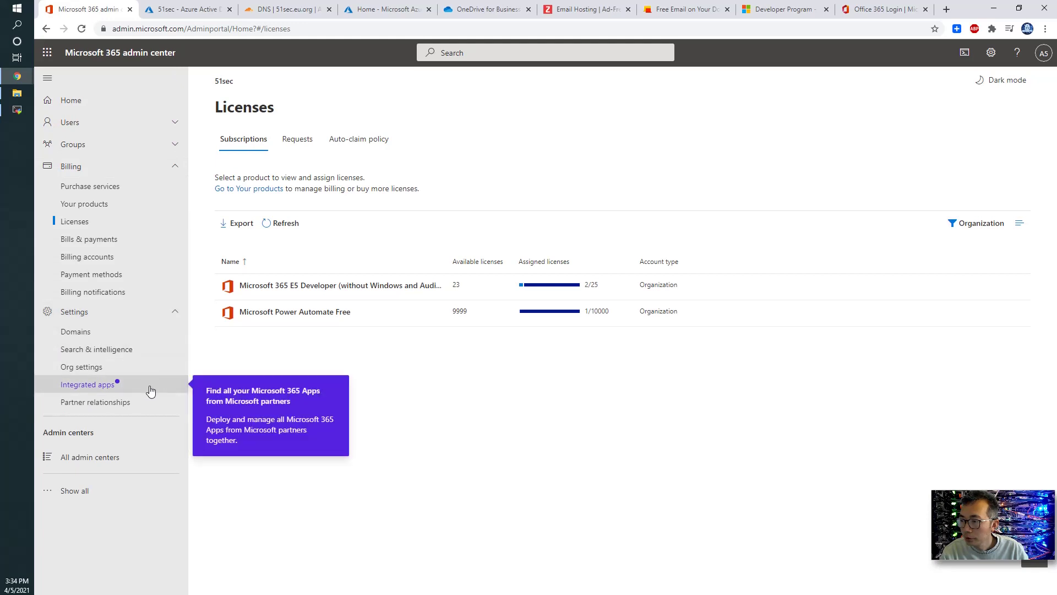
{"action": "left_click", "coordinate": [151, 338]}
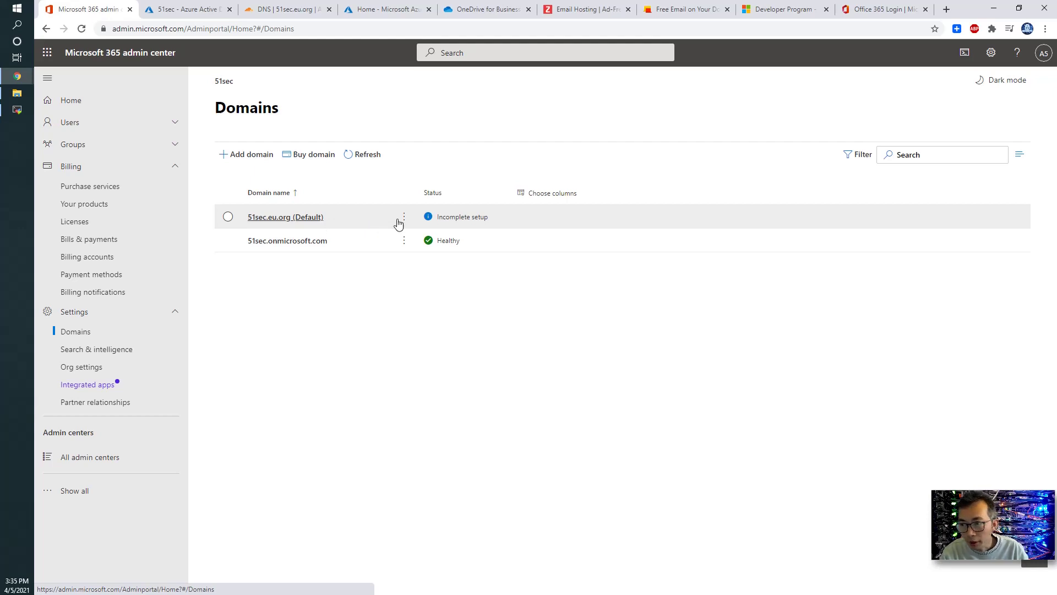
{"action": "left_click", "coordinate": [404, 220]}
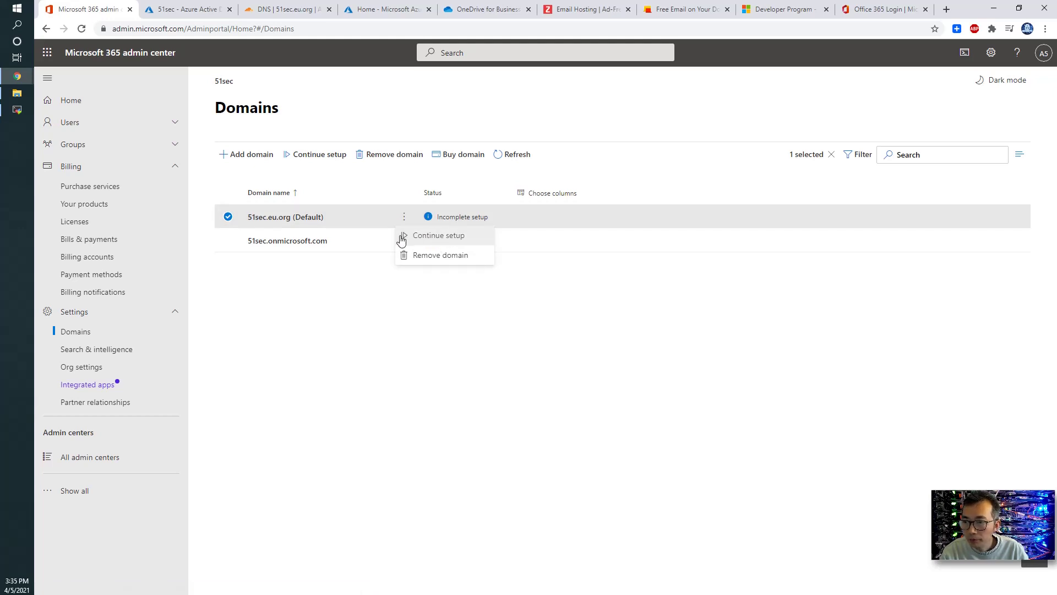
Continue setup of 51sec.eu.org, choosing to add your own DNS records.
{"action": "left_click", "coordinate": [438, 236]}
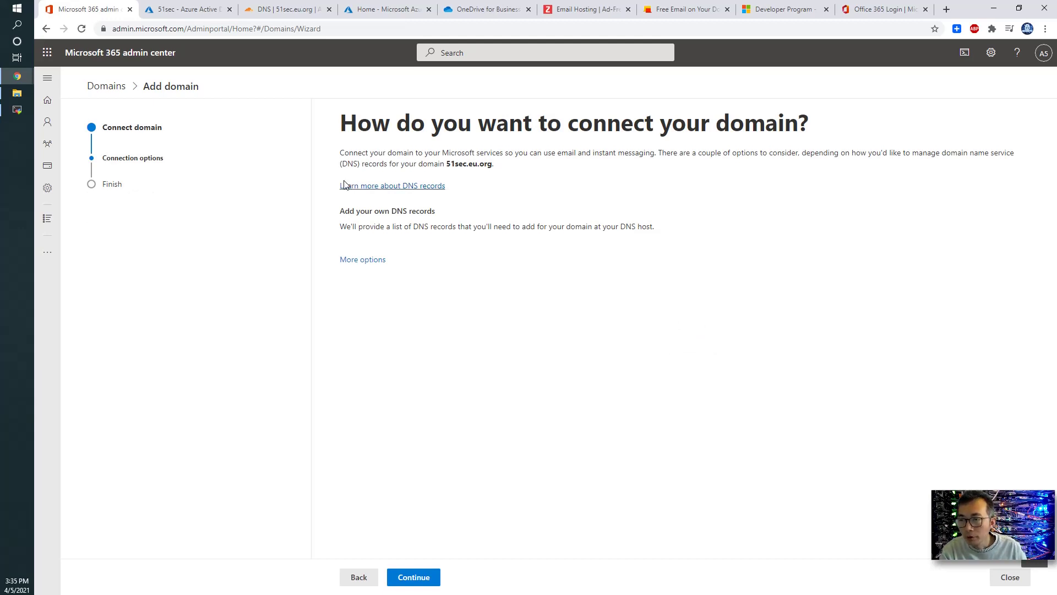
{"action": "left_click", "coordinate": [432, 577]}
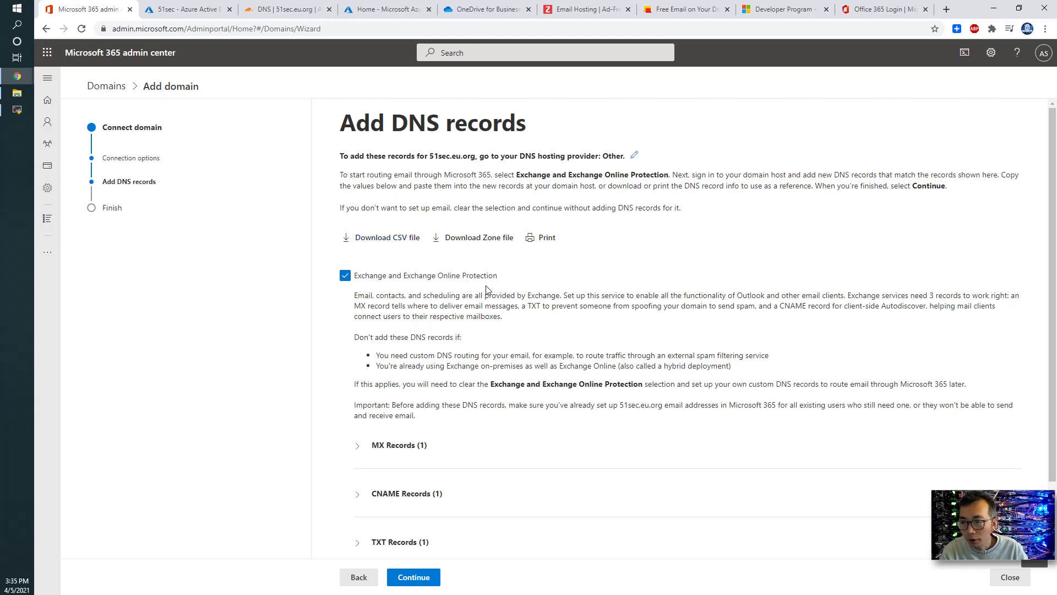
{"action": "scroll", "coordinate": [486, 306], "scroll_direction": "down", "scroll_amount": 3}
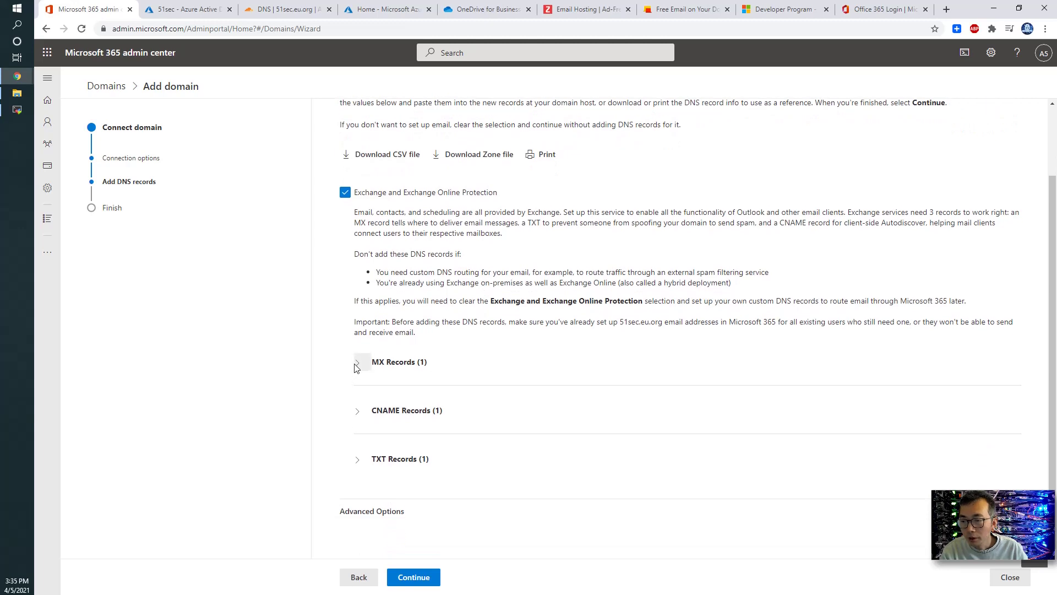
Expand the expected MX, CNAME and TXT record details, then return to Cloudflare's DNS page.
{"action": "left_click", "coordinate": [357, 361]}
{"action": "scroll", "coordinate": [372, 369], "scroll_direction": "down", "scroll_amount": 2}
{"action": "left_click", "coordinate": [358, 411]}
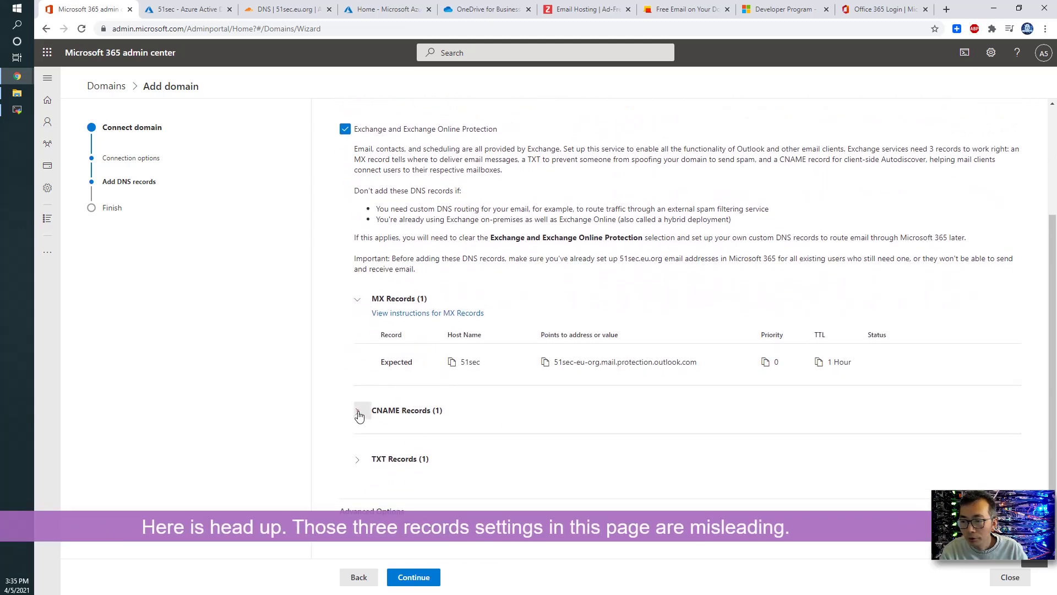
{"action": "scroll", "coordinate": [373, 424], "scroll_direction": "down", "scroll_amount": 1}
{"action": "scroll", "coordinate": [366, 446], "scroll_direction": "down", "scroll_amount": 1}
{"action": "left_click", "coordinate": [357, 461]}
{"action": "scroll", "coordinate": [440, 442], "scroll_direction": "down", "scroll_amount": 2}
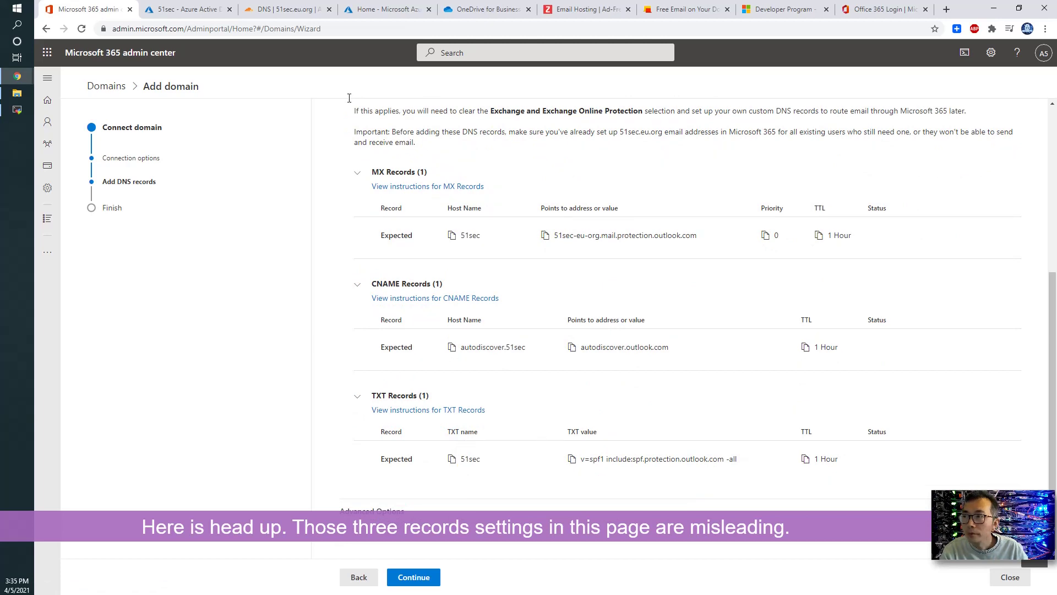
{"action": "left_click", "coordinate": [253, 10]}
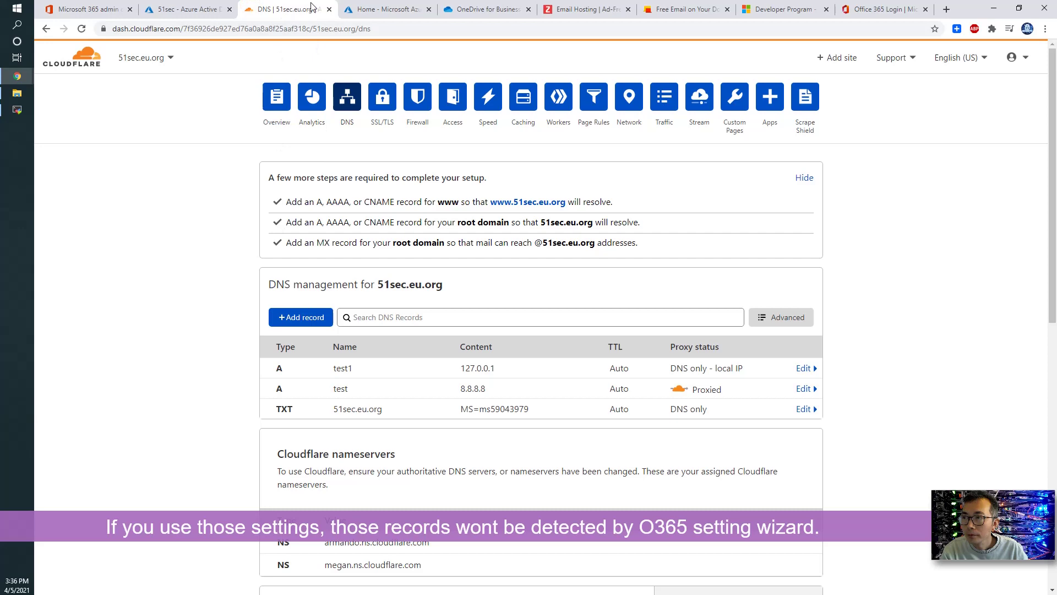
Place the Cloudflare window beside the admin center's expected MX record.
{"action": "left_click_drag", "start_coordinate": [311, 7], "coordinate": [245, 4]}
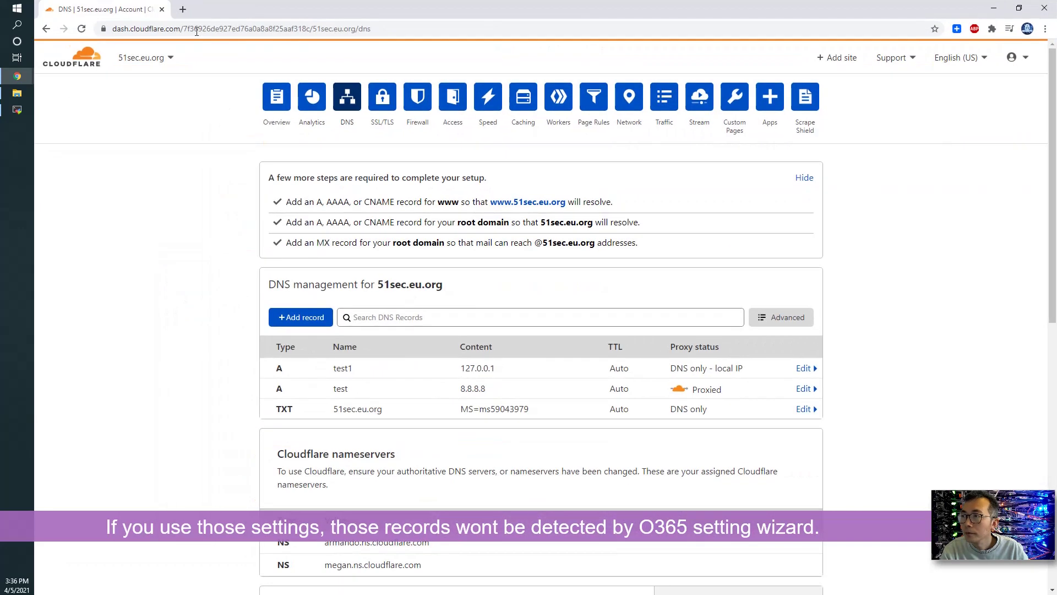
{"action": "double_click", "coordinate": [245, 4]}
{"action": "left_click", "coordinate": [110, 8]}
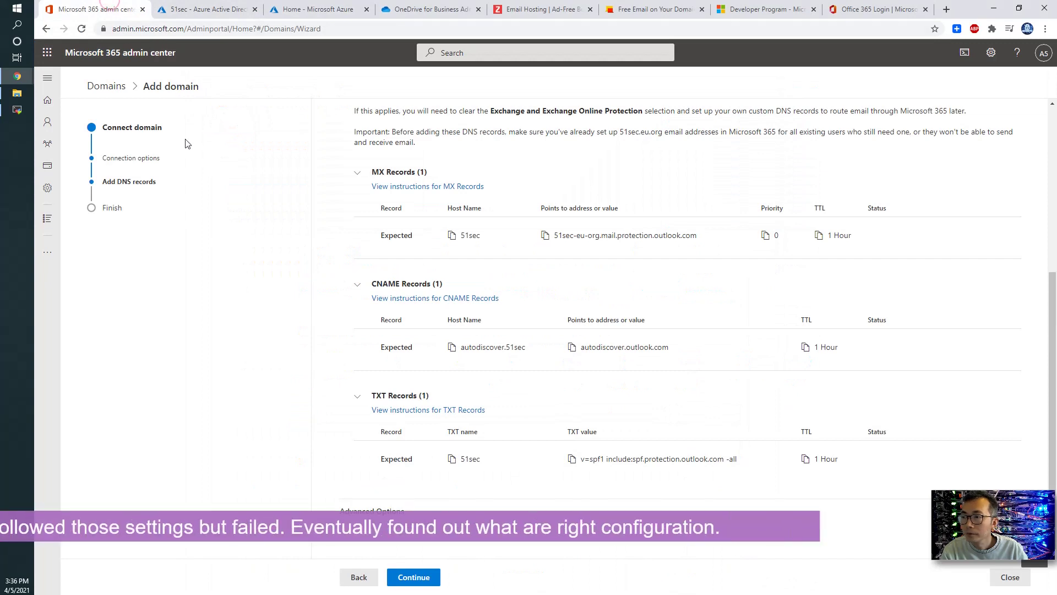
{"action": "mouse_move", "coordinate": [27, 74]}
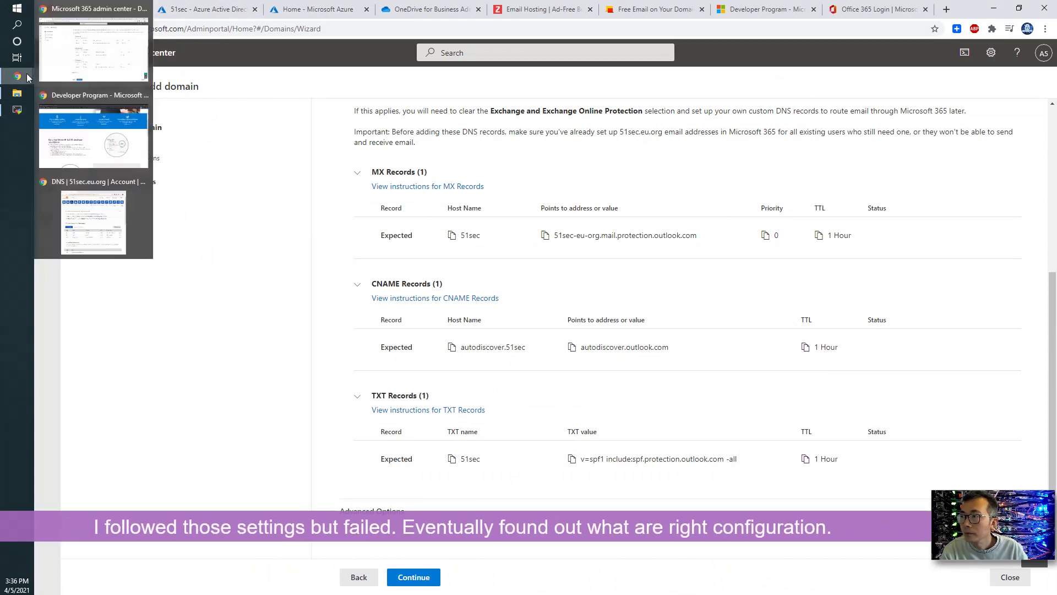
{"action": "left_click", "coordinate": [77, 215]}
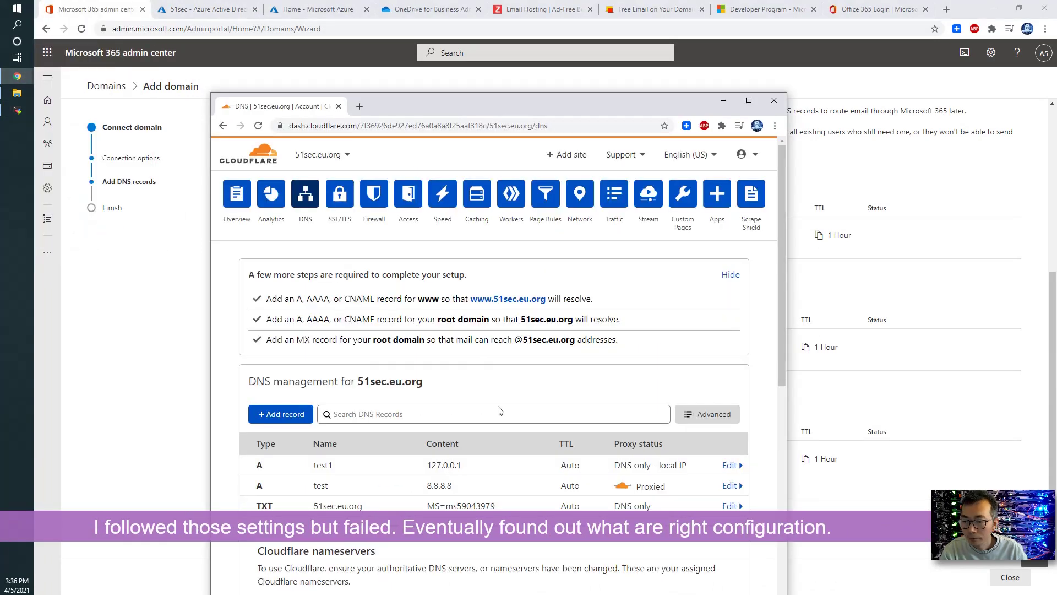
{"action": "left_click_drag", "start_coordinate": [448, 114], "coordinate": [543, 280]}
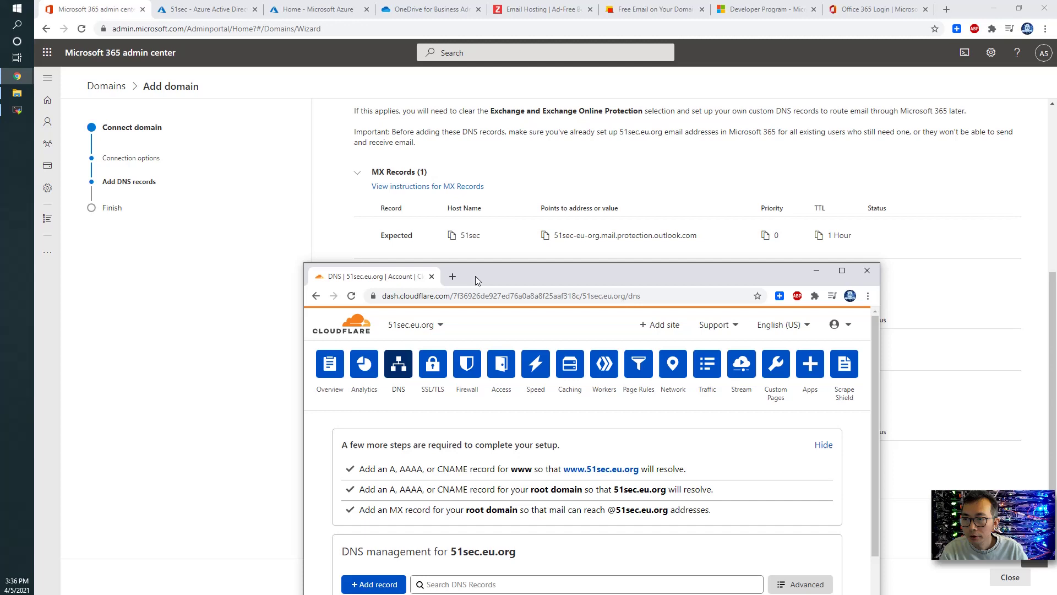
{"action": "scroll", "coordinate": [500, 453], "scroll_direction": "down", "scroll_amount": 2}
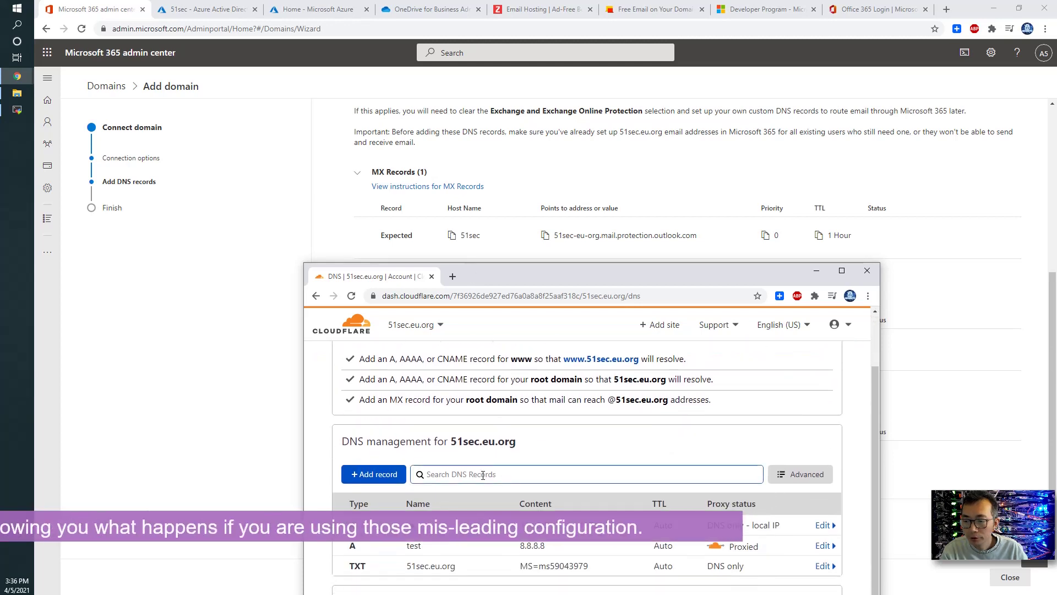
Add a new Cloudflare DNS record of type MX named 51sec.
{"action": "left_click", "coordinate": [375, 474]}
{"action": "left_click", "coordinate": [377, 543]}
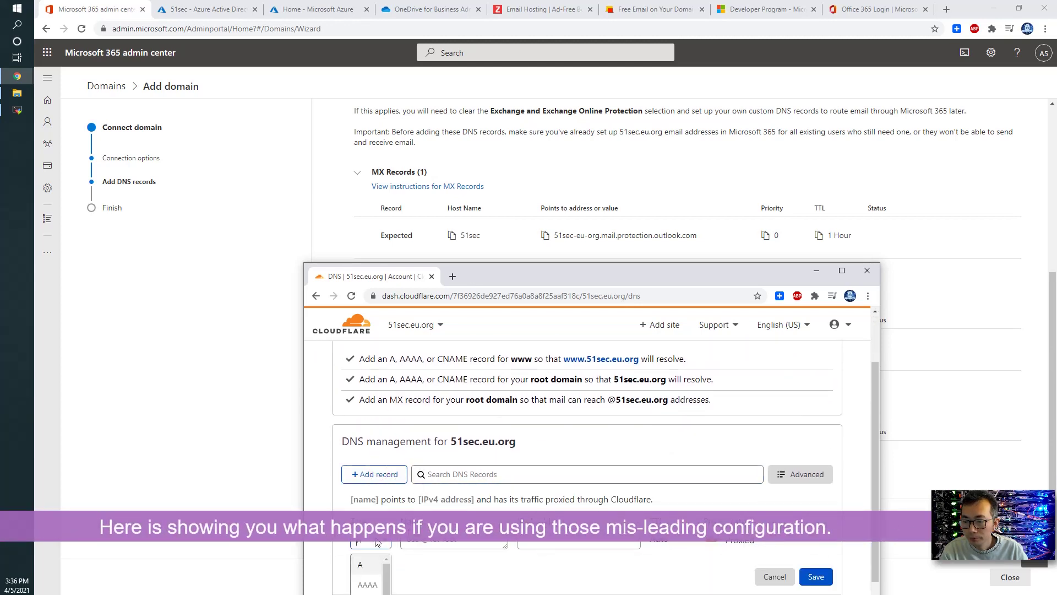
{"action": "scroll", "coordinate": [378, 545], "scroll_direction": "down", "scroll_amount": 5}
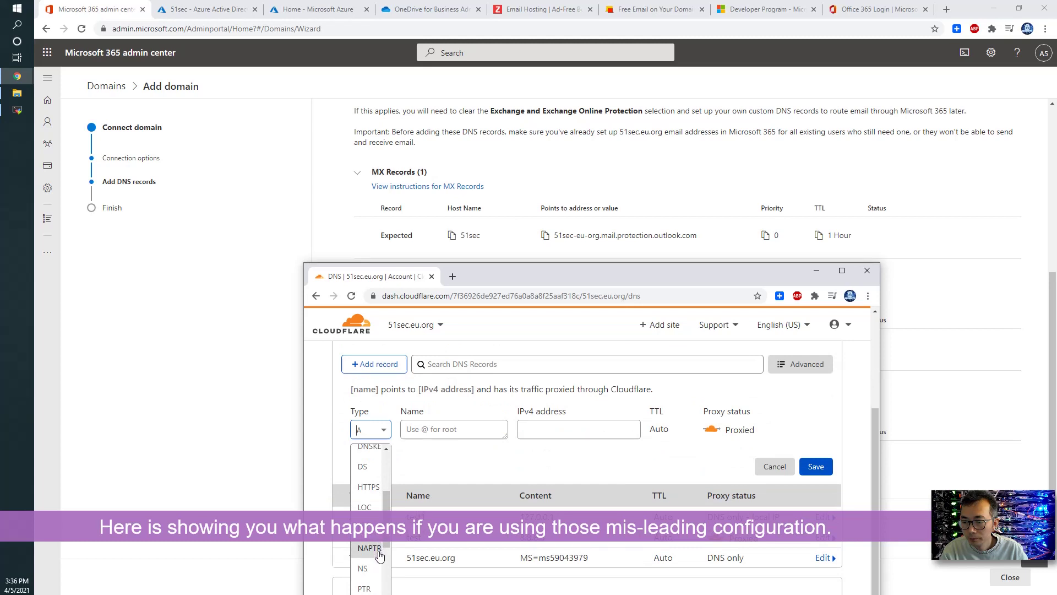
{"action": "scroll", "coordinate": [379, 547], "scroll_direction": "down", "scroll_amount": 3}
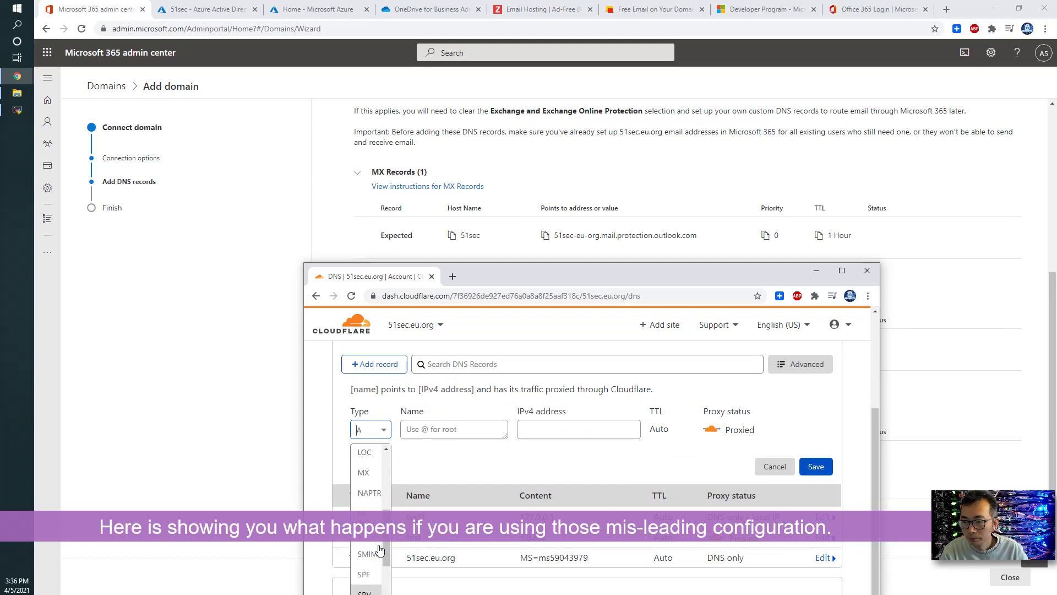
{"action": "left_click", "coordinate": [364, 471]}
{"action": "left_click", "coordinate": [457, 430]}
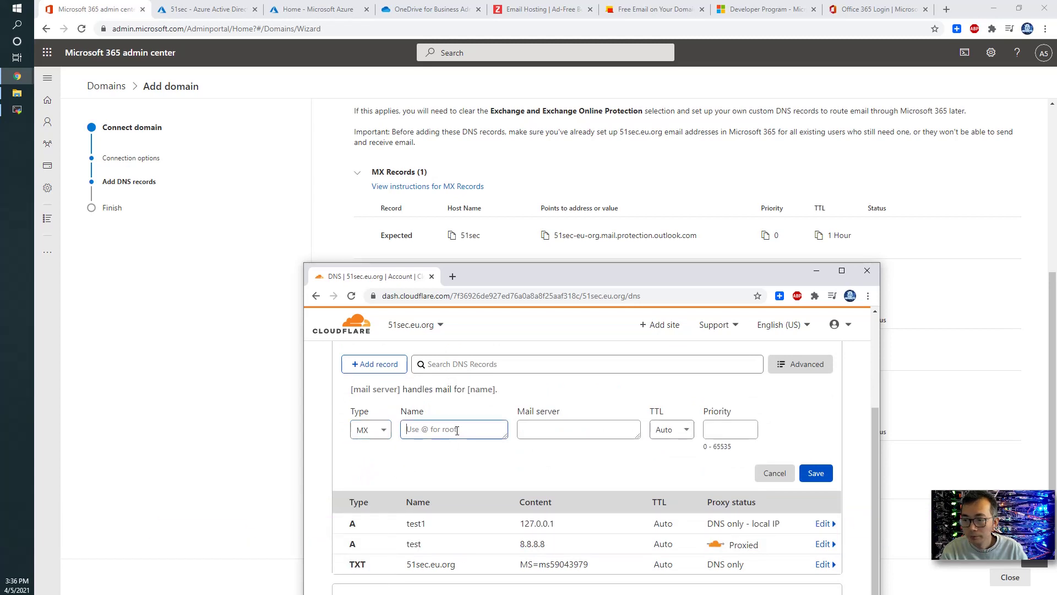
{"action": "type", "text": "51sec"}
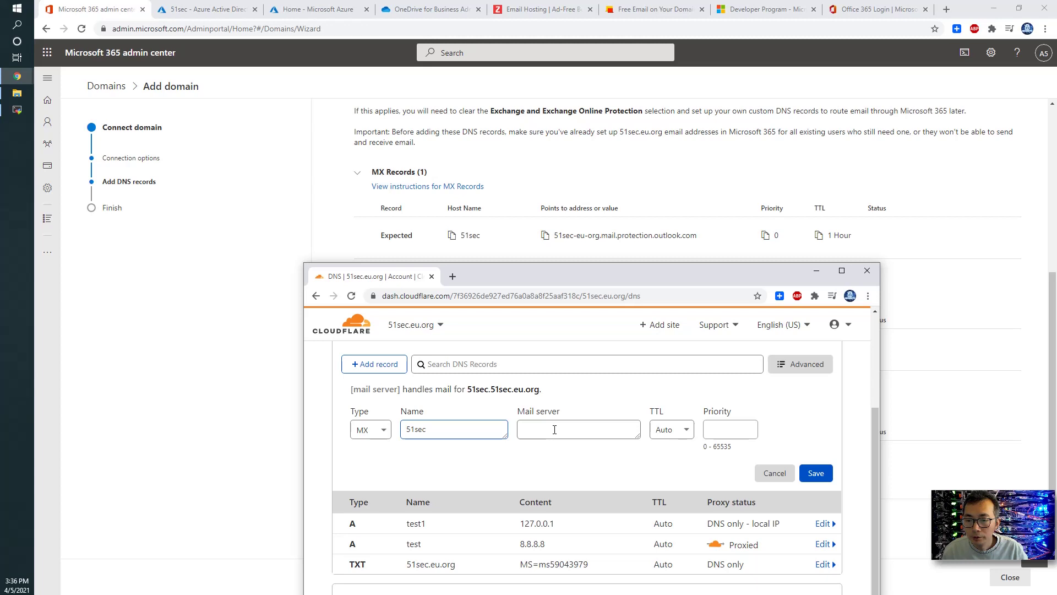
Copy the expected Outlook mail server from Microsoft 365 into the MX mail server field.
{"action": "left_click_drag", "start_coordinate": [711, 244], "coordinate": [552, 240]}
{"action": "right_click", "coordinate": [582, 244]}
{"action": "left_click", "coordinate": [594, 249]}
{"action": "key", "text": "alt+Tab"}
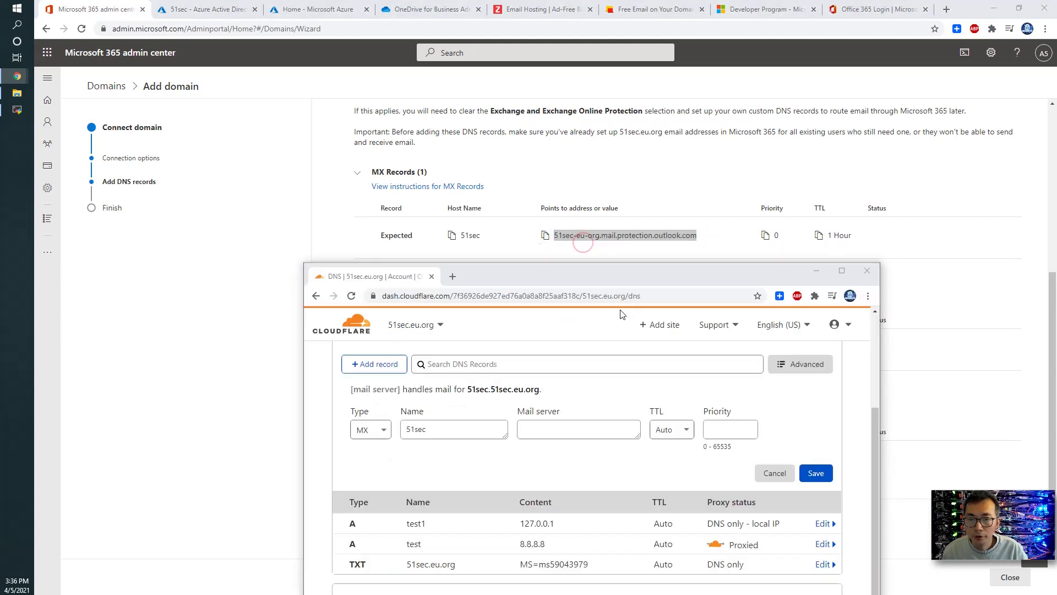
{"action": "left_click", "coordinate": [579, 432]}
{"action": "key", "text": "ctrl+v"}
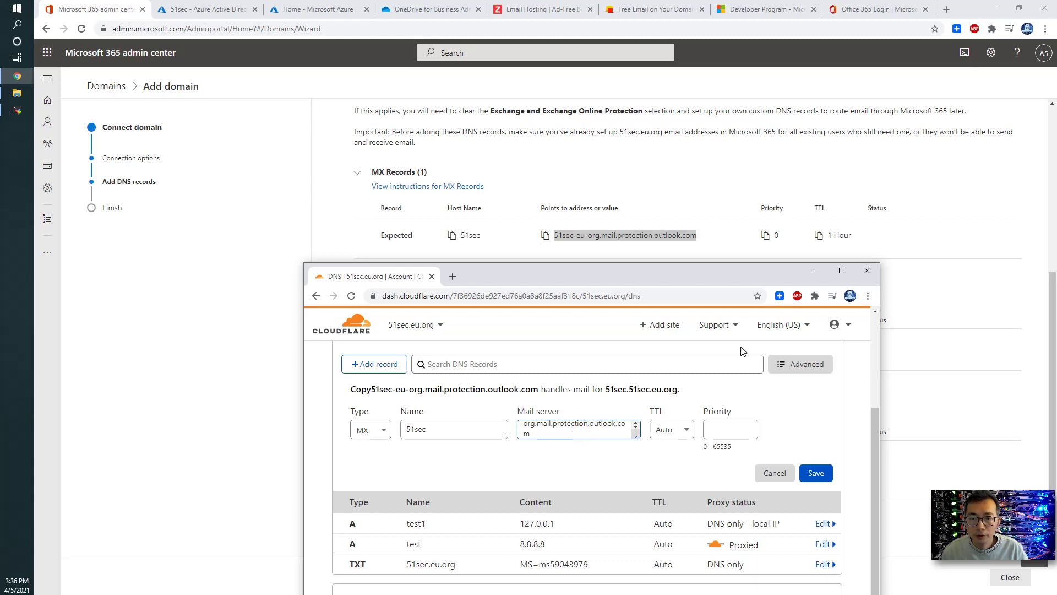
Set the MX record's TTL to 1 hr and priority to 0.
{"action": "left_click", "coordinate": [684, 432]}
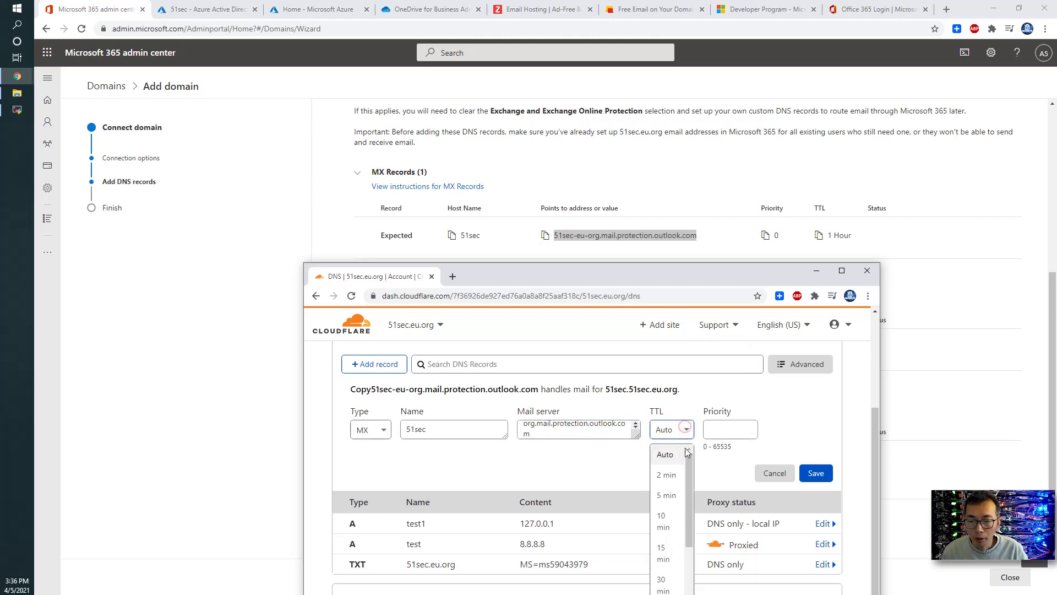
{"action": "scroll", "coordinate": [672, 545], "scroll_direction": "down", "scroll_amount": 2}
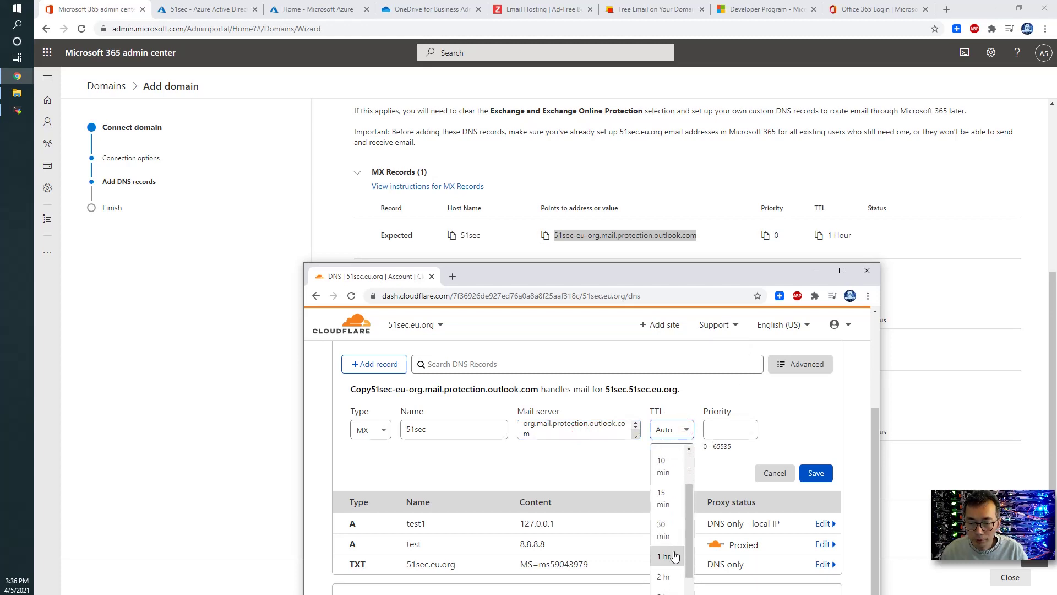
{"action": "left_click", "coordinate": [670, 556]}
{"action": "left_click", "coordinate": [733, 428]}
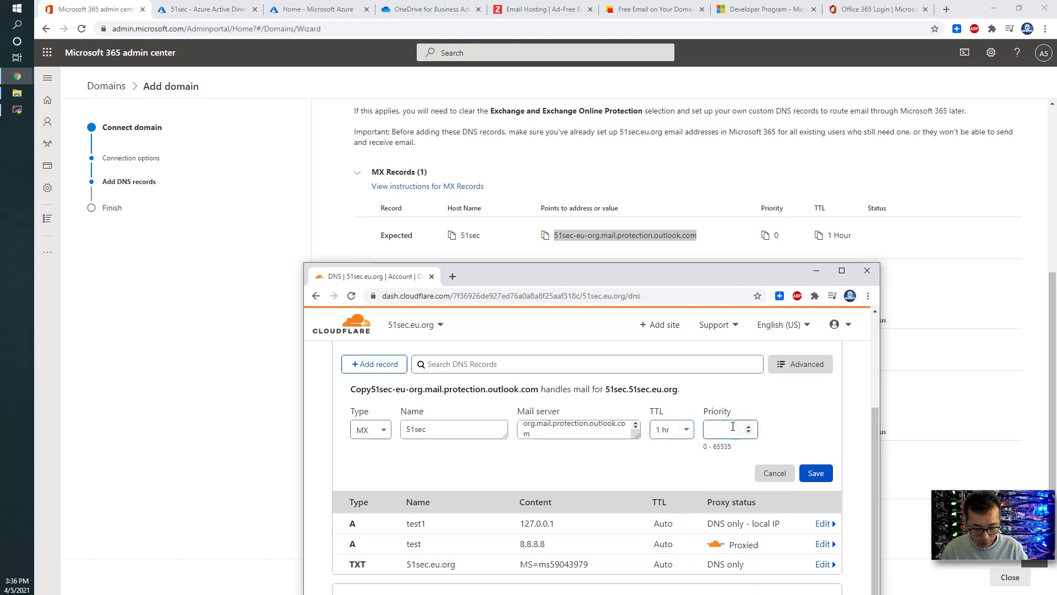
{"action": "type", "text": "0"}
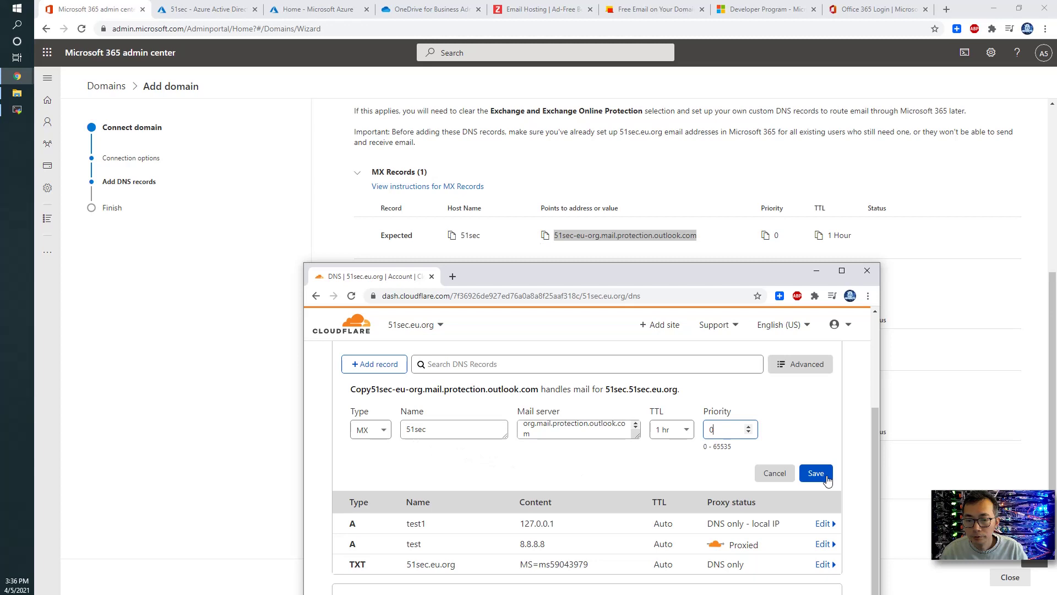
{"action": "left_click", "coordinate": [803, 452]}
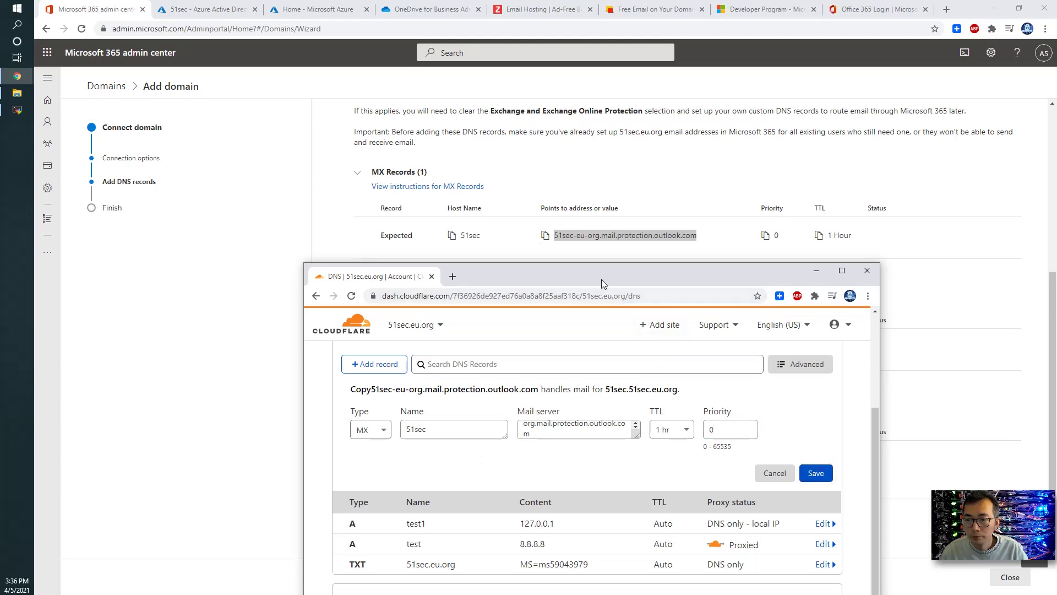
Reposition Cloudflare to reveal the admin center's expected CNAME record.
{"action": "left_click_drag", "start_coordinate": [599, 278], "coordinate": [563, 407]}
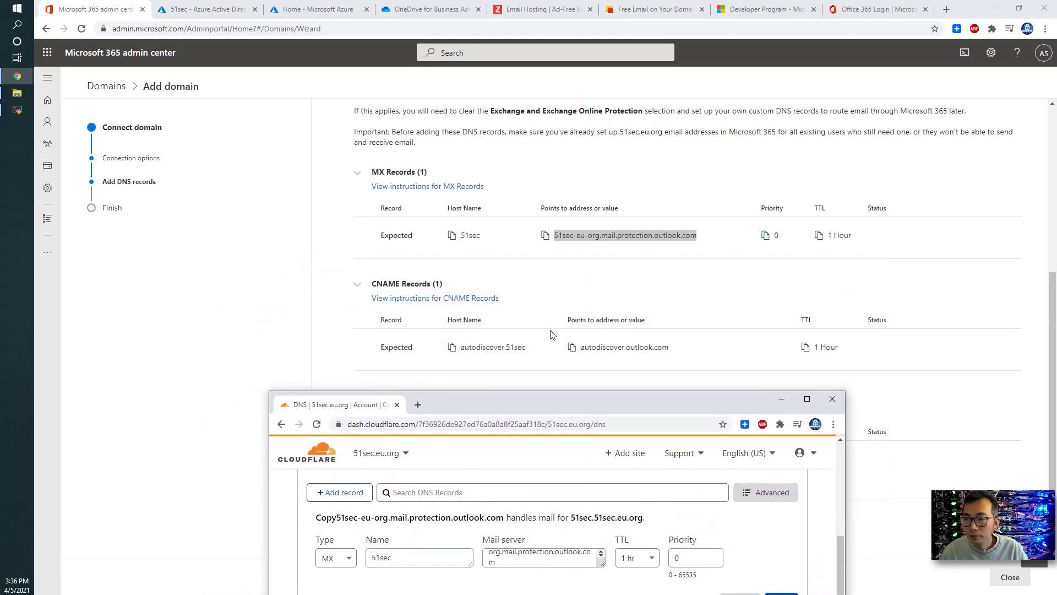
{"action": "left_click", "coordinate": [504, 375]}
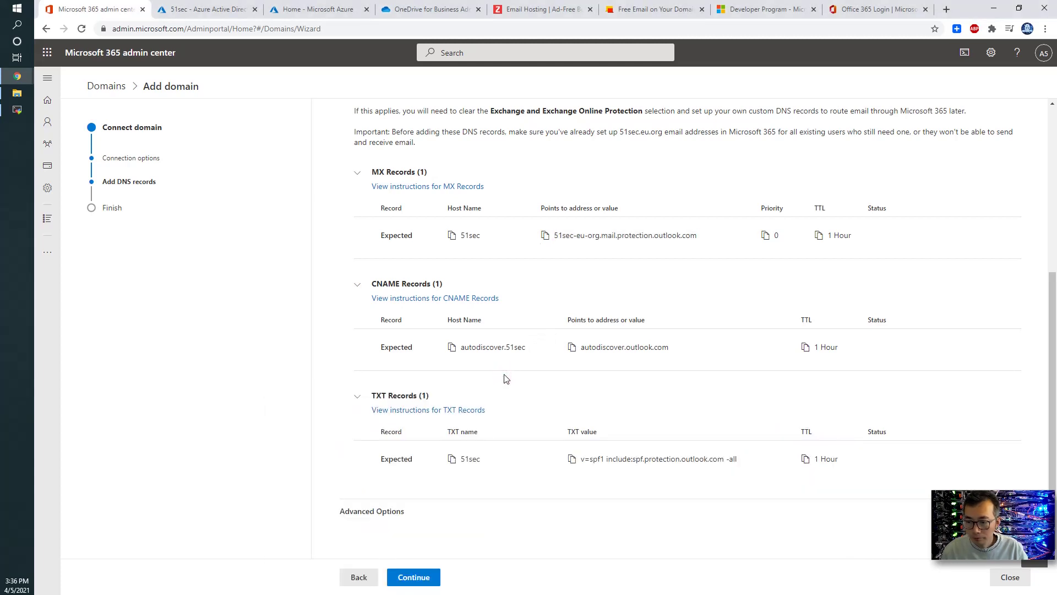
{"action": "key", "text": "alt+Tab"}
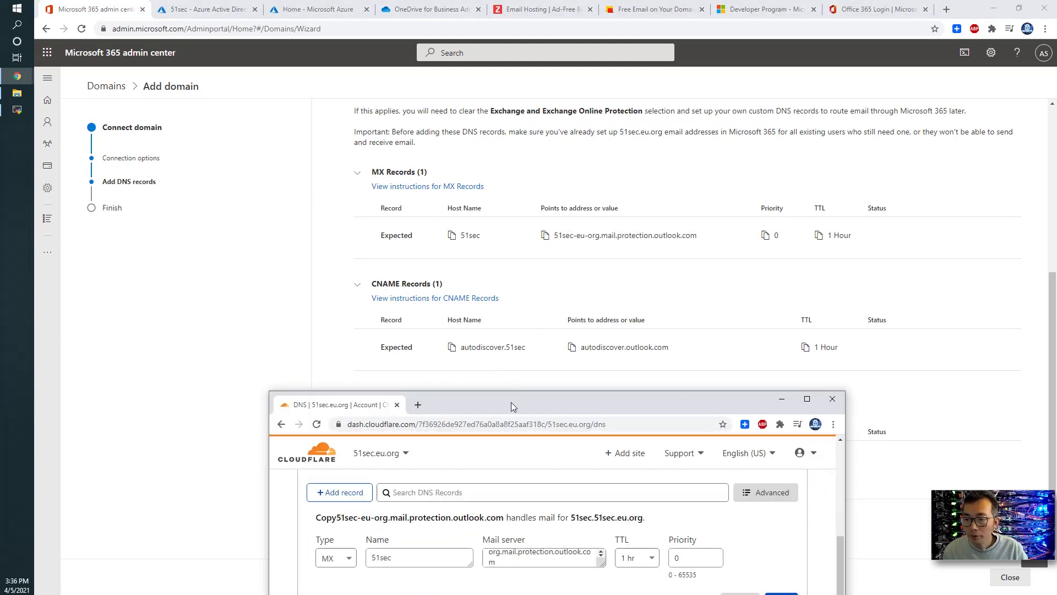
Change the new record's type to CNAME.
{"action": "left_click_drag", "start_coordinate": [511, 404], "coordinate": [518, 395]}
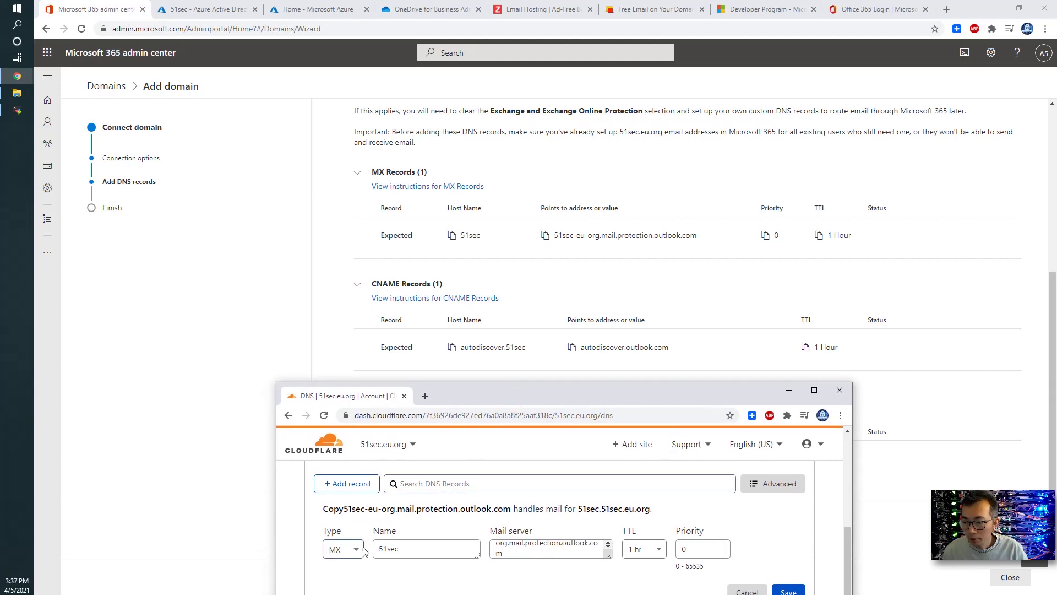
{"action": "left_click", "coordinate": [343, 549]}
{"action": "left_click_drag", "start_coordinate": [498, 397], "coordinate": [504, 367]}
{"action": "scroll", "coordinate": [319, 544], "scroll_direction": "down", "scroll_amount": 1}
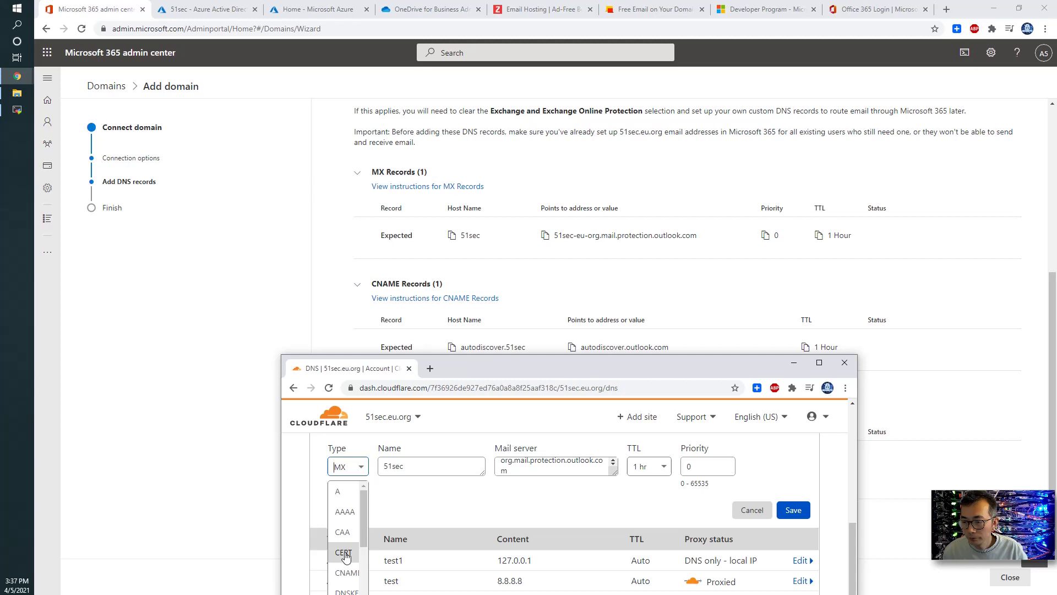
{"action": "left_click", "coordinate": [346, 572]}
Set the CNAME name to autodiscover.51sec, copied from the admin center.
{"action": "left_click", "coordinate": [432, 464]}
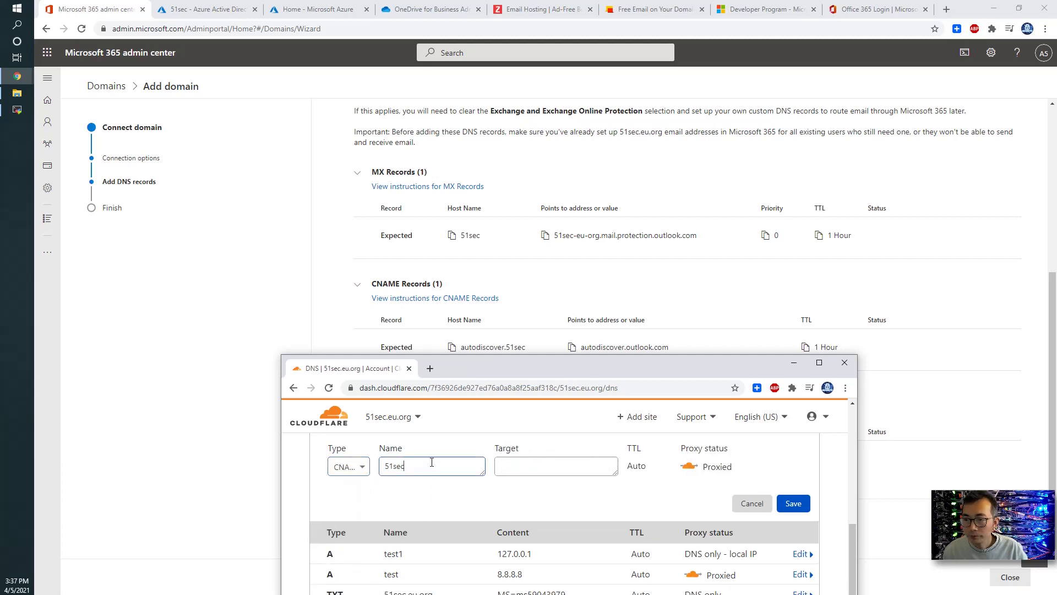
{"action": "left_click", "coordinate": [530, 341]}
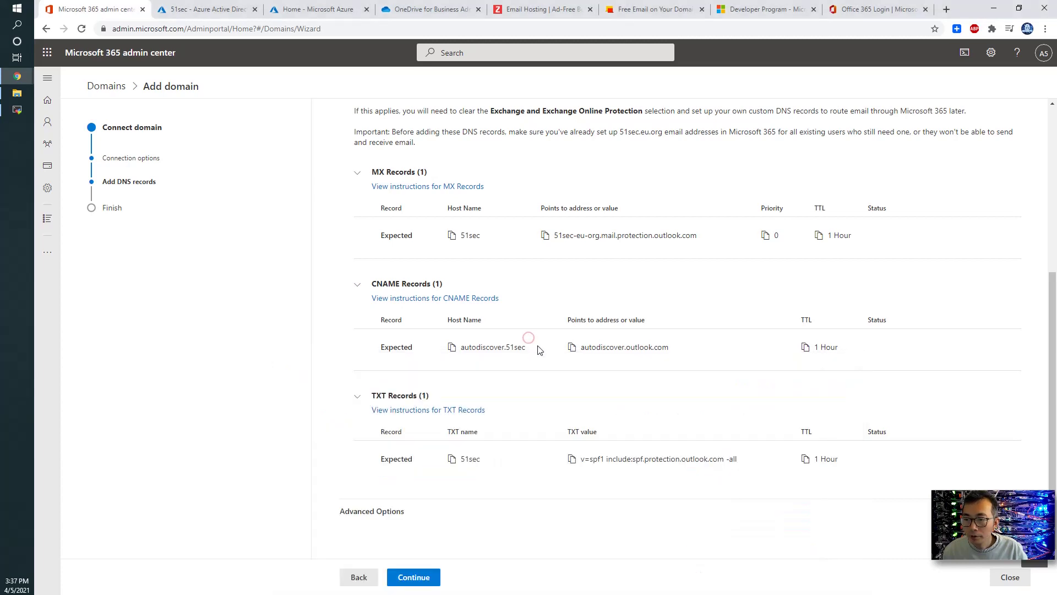
{"action": "left_click_drag", "start_coordinate": [527, 347], "coordinate": [459, 348]}
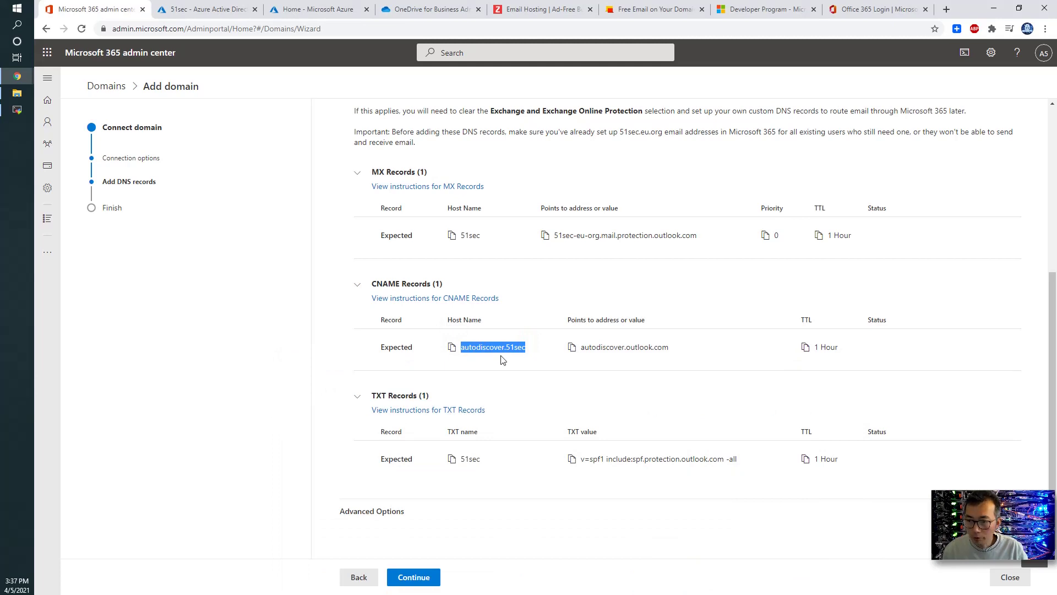
{"action": "key", "text": "alt+Tab"}
{"action": "key", "text": "ctrl+a"}
{"action": "key", "text": "ctrl+v"}
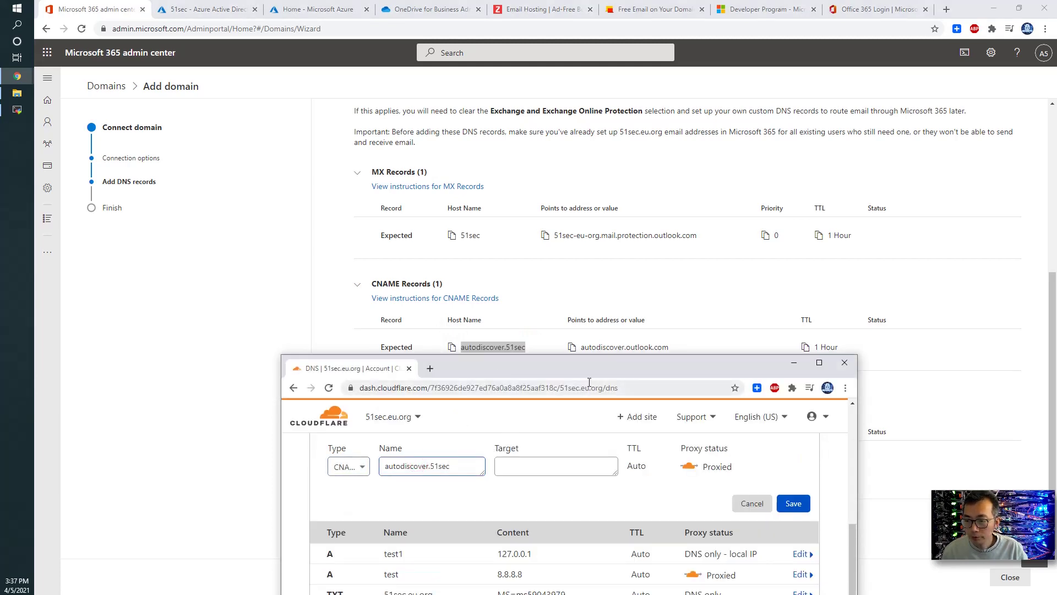
Set the CNAME target to autodiscover.outlook.com and save the record.
{"action": "left_click", "coordinate": [682, 348]}
{"action": "left_click_drag", "start_coordinate": [682, 348], "coordinate": [582, 349]}
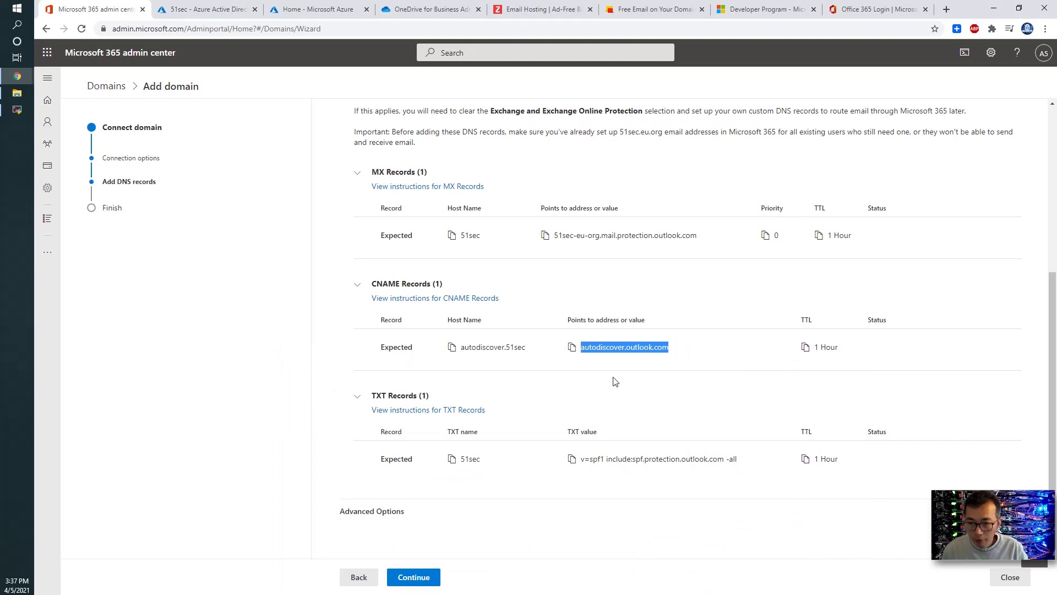
{"action": "key", "text": "alt+Tab"}
{"action": "left_click", "coordinate": [574, 466]}
{"action": "key", "text": "ctrl+v"}
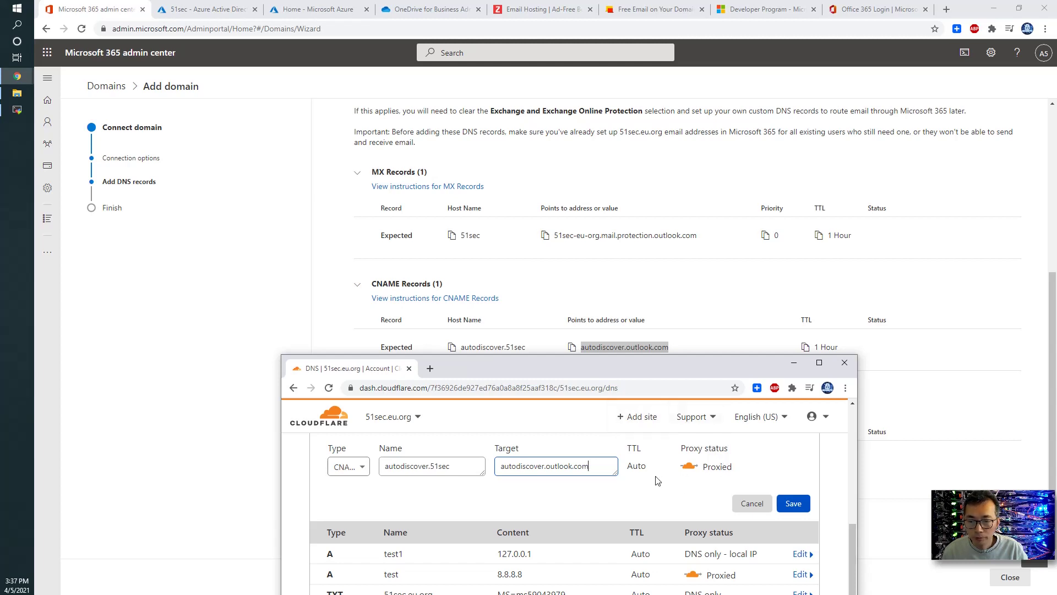
{"action": "left_click", "coordinate": [637, 468]}
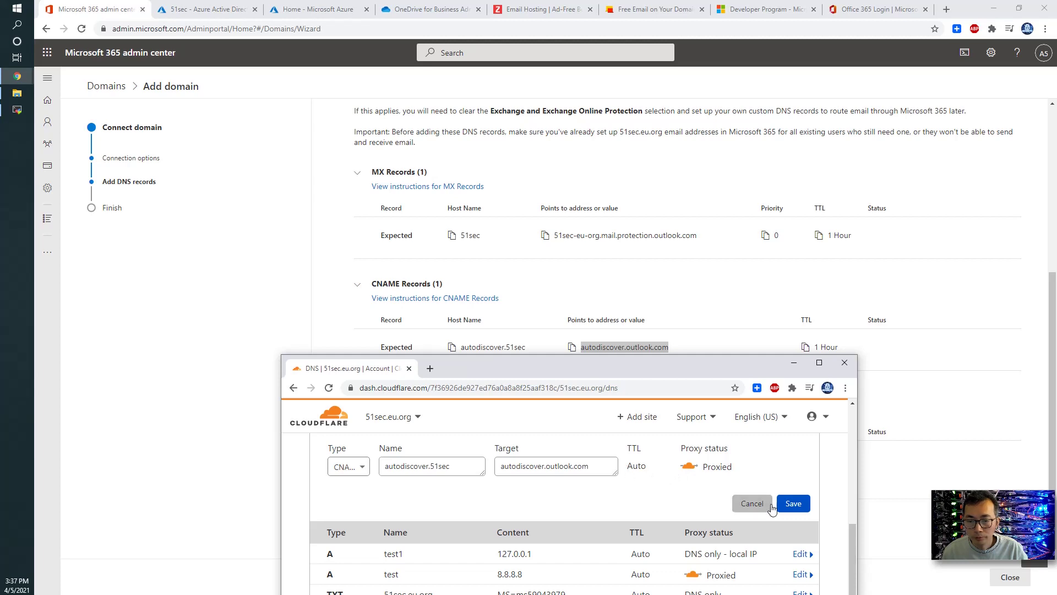
{"action": "left_click", "coordinate": [803, 505]}
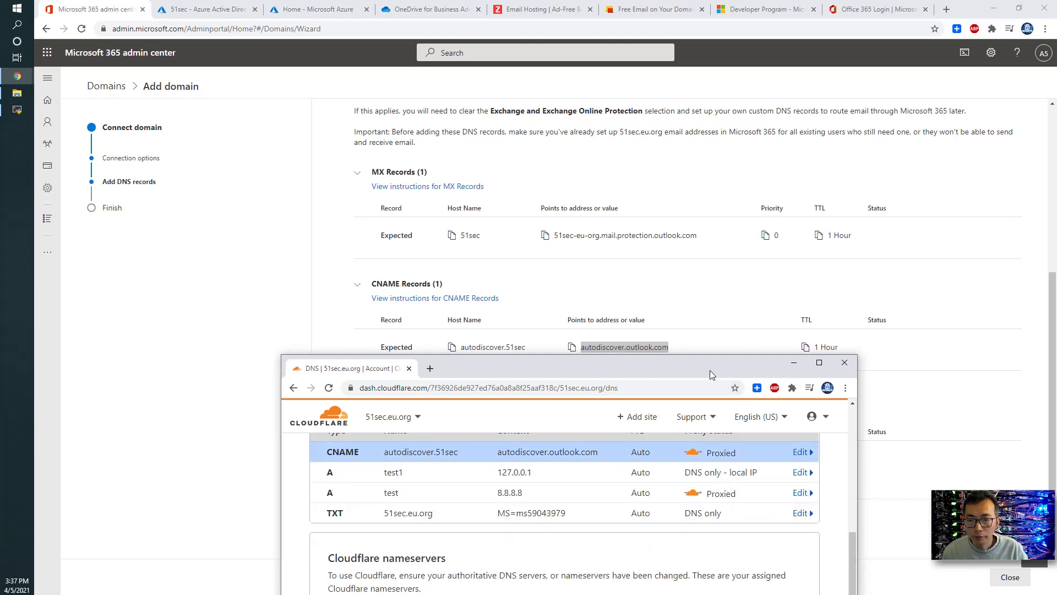
{"action": "left_click_drag", "start_coordinate": [709, 370], "coordinate": [685, 41]}
Start a new TXT record named 51sec in Cloudflare.
{"action": "scroll", "coordinate": [475, 206], "scroll_direction": "up", "scroll_amount": 4}
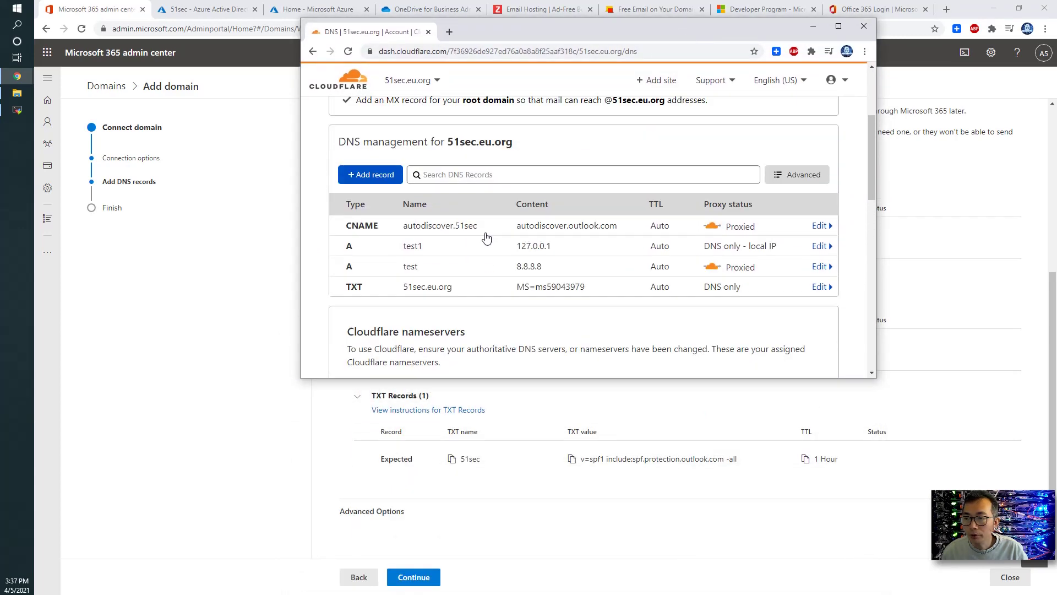
{"action": "scroll", "coordinate": [454, 273], "scroll_direction": "down", "scroll_amount": 2}
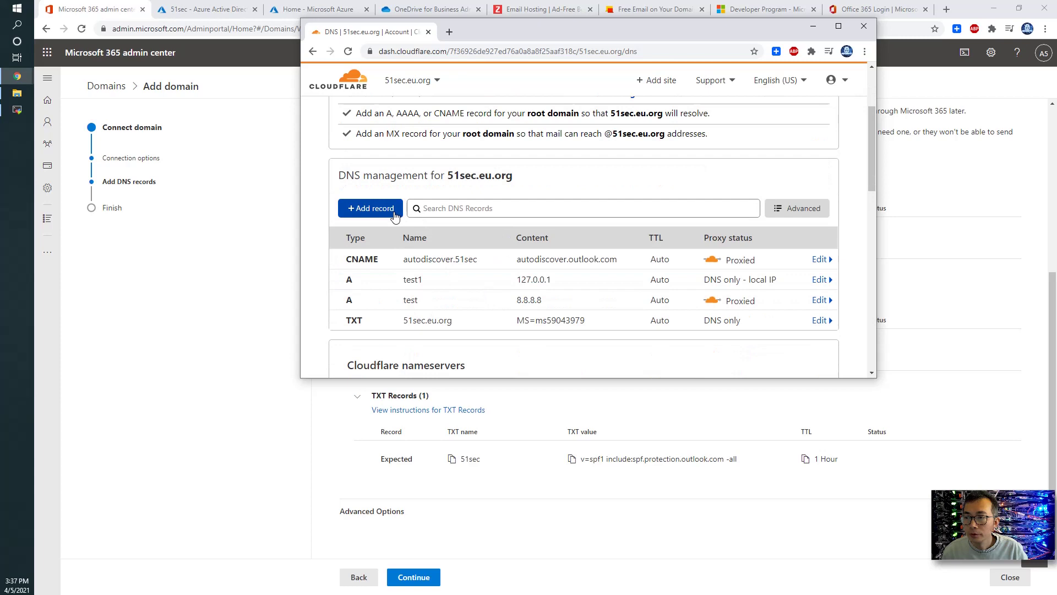
{"action": "left_click", "coordinate": [371, 209]}
{"action": "left_click", "coordinate": [385, 277]}
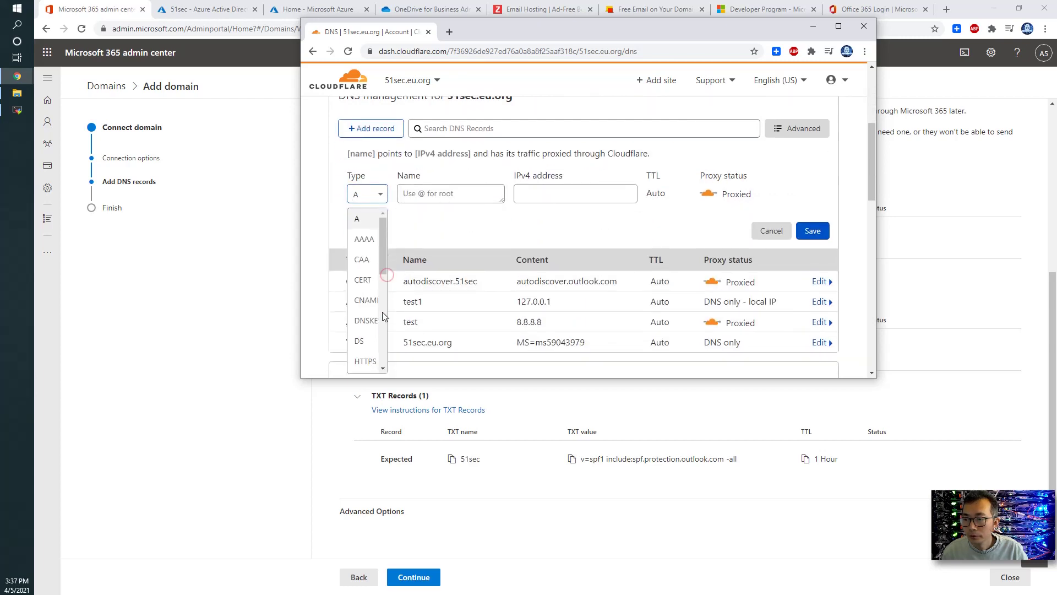
{"action": "scroll", "coordinate": [380, 297], "scroll_direction": "down", "scroll_amount": 3}
{"action": "scroll", "coordinate": [381, 333], "scroll_direction": "down", "scroll_amount": 2}
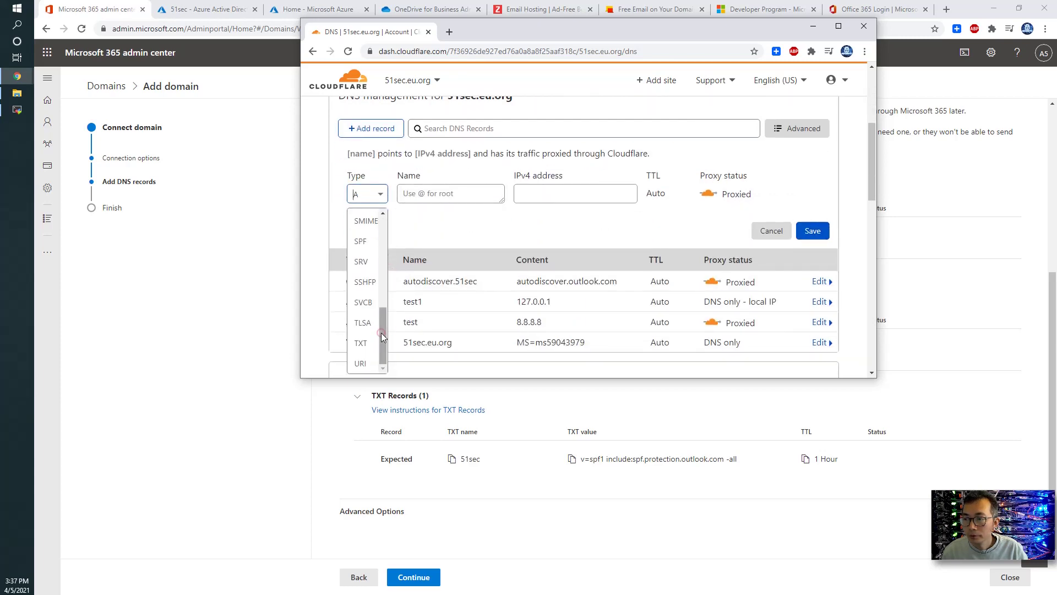
{"action": "left_click", "coordinate": [381, 335]}
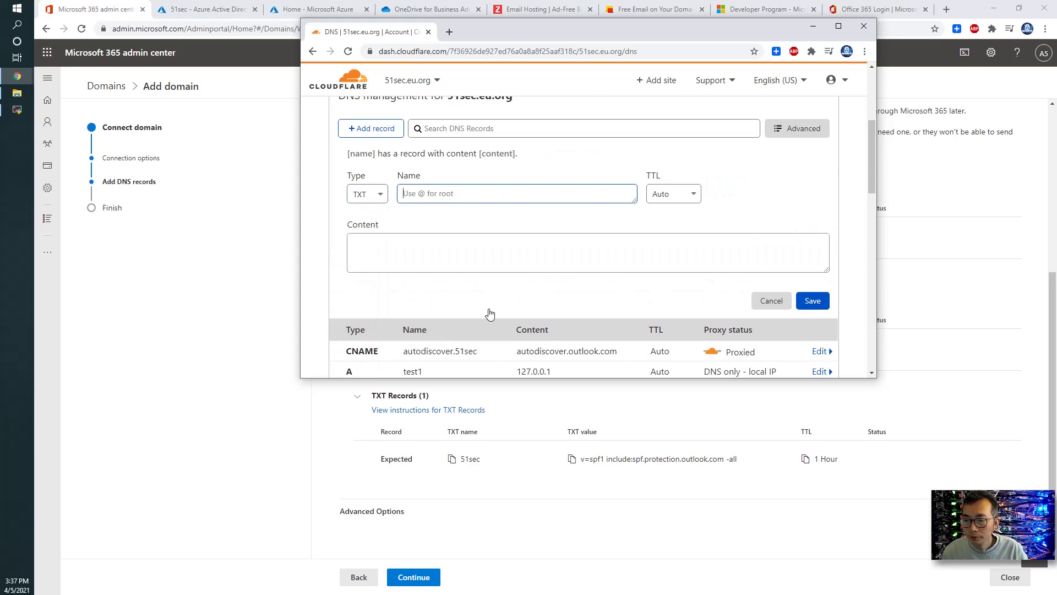
{"action": "type", "text": "51sec"}
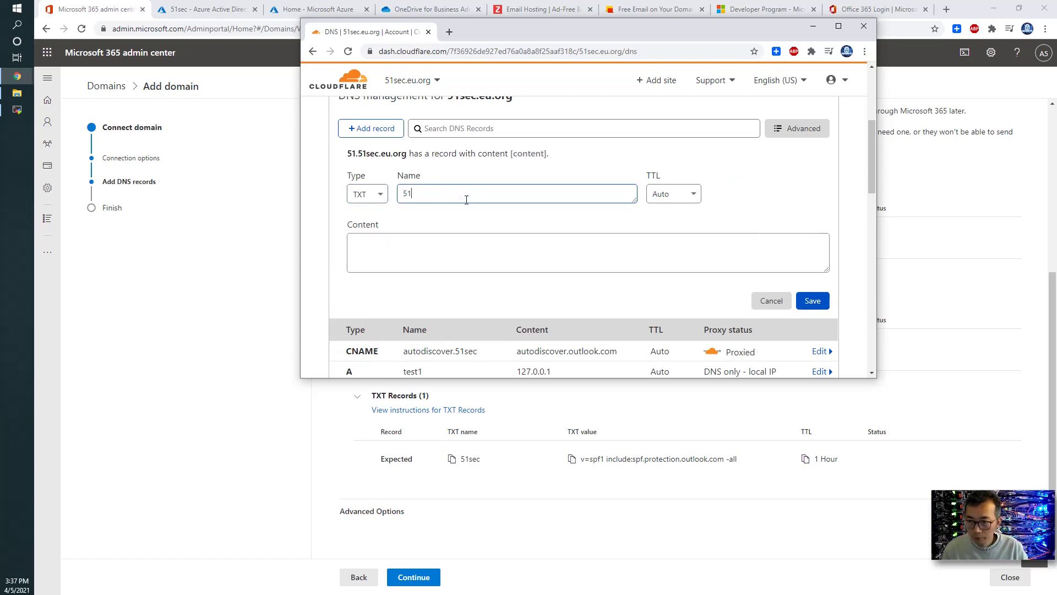
Paste the SPF value v=spf1 include:spf.protection.outlook.com -all into the TXT content.
{"action": "left_click", "coordinate": [554, 247]}
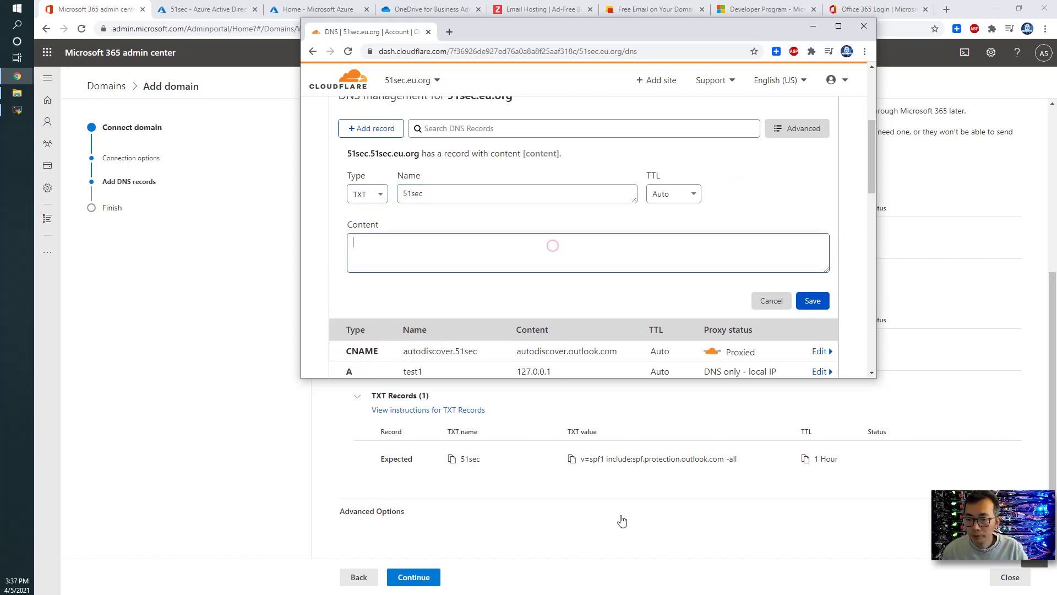
{"action": "left_click_drag", "start_coordinate": [748, 458], "coordinate": [585, 461]}
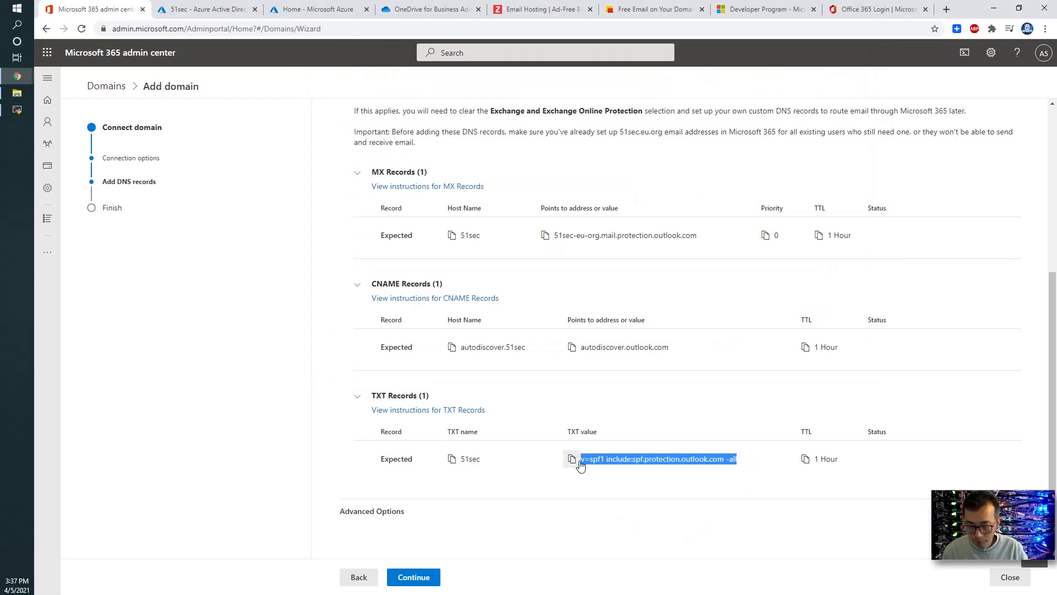
{"action": "key", "text": "ctrl+c"}
{"action": "key", "text": "alt+Tab"}
{"action": "key", "text": "ctrl+v"}
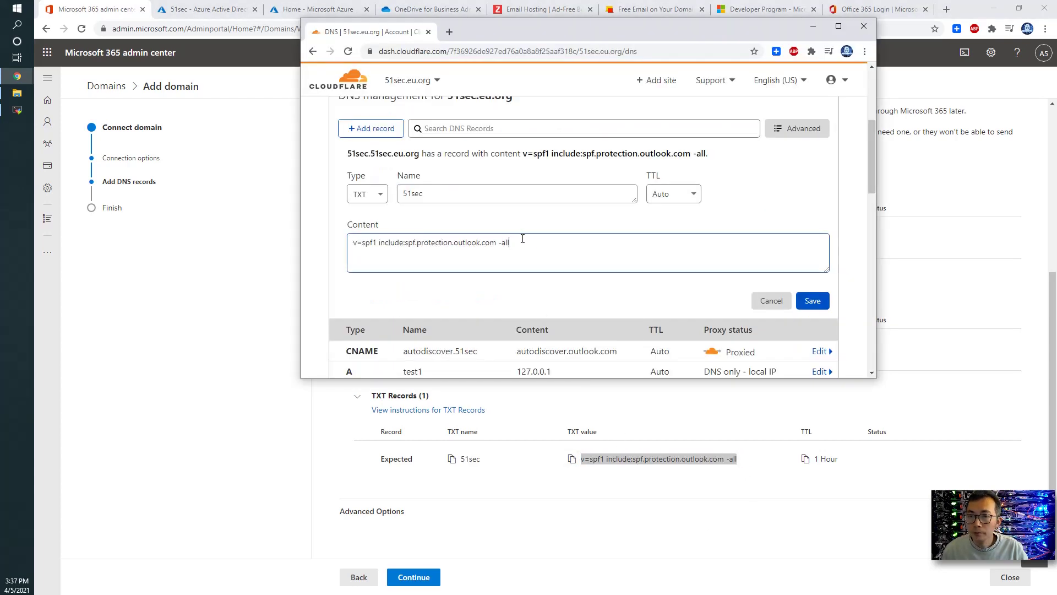
Set the TXT record's TTL to 1 hr and save it.
{"action": "left_click", "coordinate": [673, 194]}
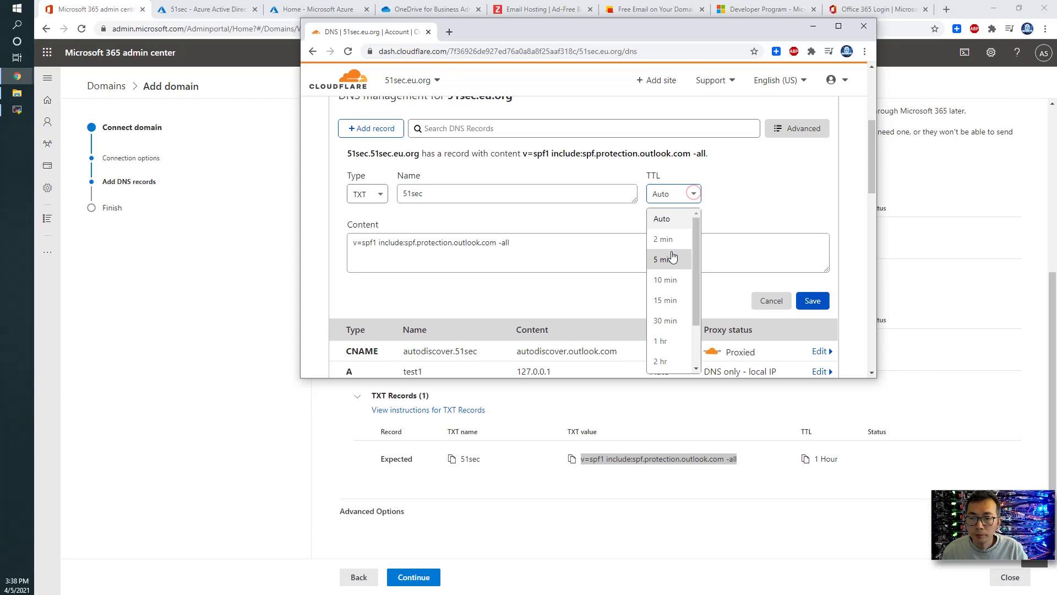
{"action": "left_click", "coordinate": [666, 340]}
{"action": "left_click", "coordinate": [811, 301]}
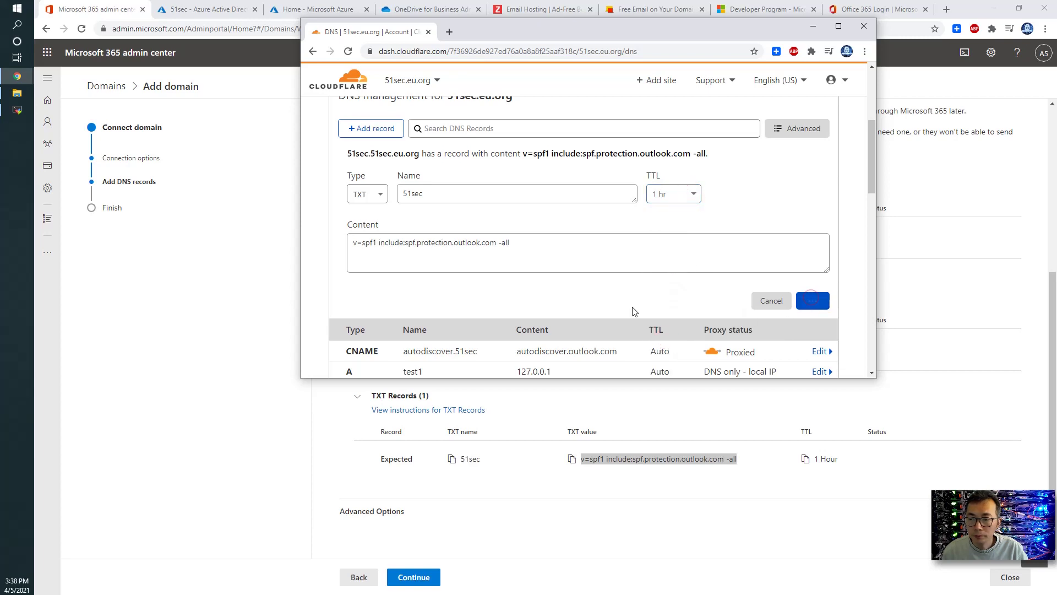
{"action": "scroll", "coordinate": [543, 281], "scroll_direction": "up", "scroll_amount": 2}
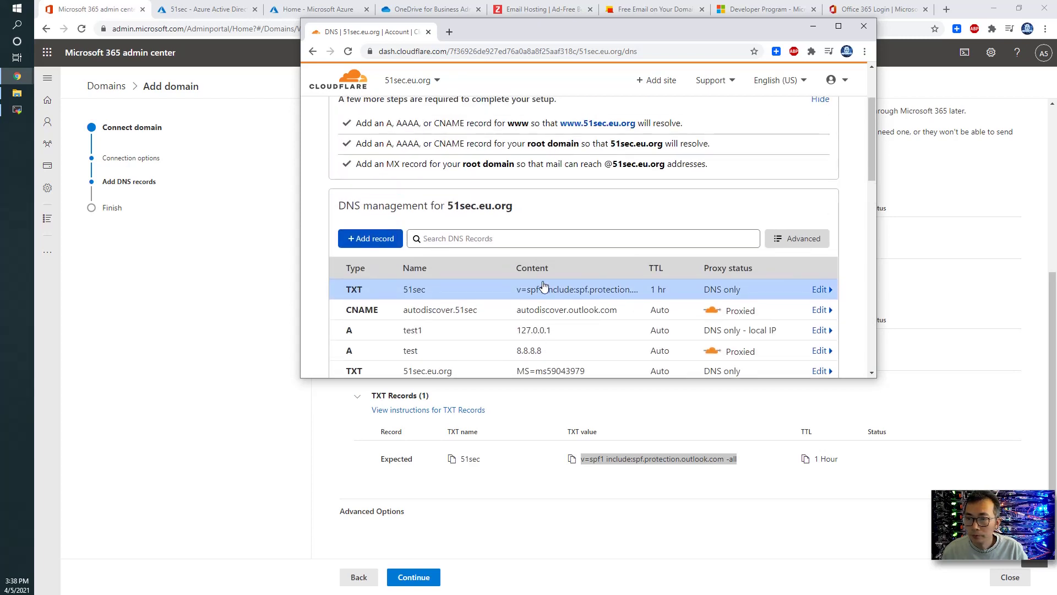
{"action": "scroll", "coordinate": [546, 290], "scroll_direction": "up", "scroll_amount": 2}
{"action": "scroll", "coordinate": [589, 295], "scroll_direction": "down", "scroll_amount": 1}
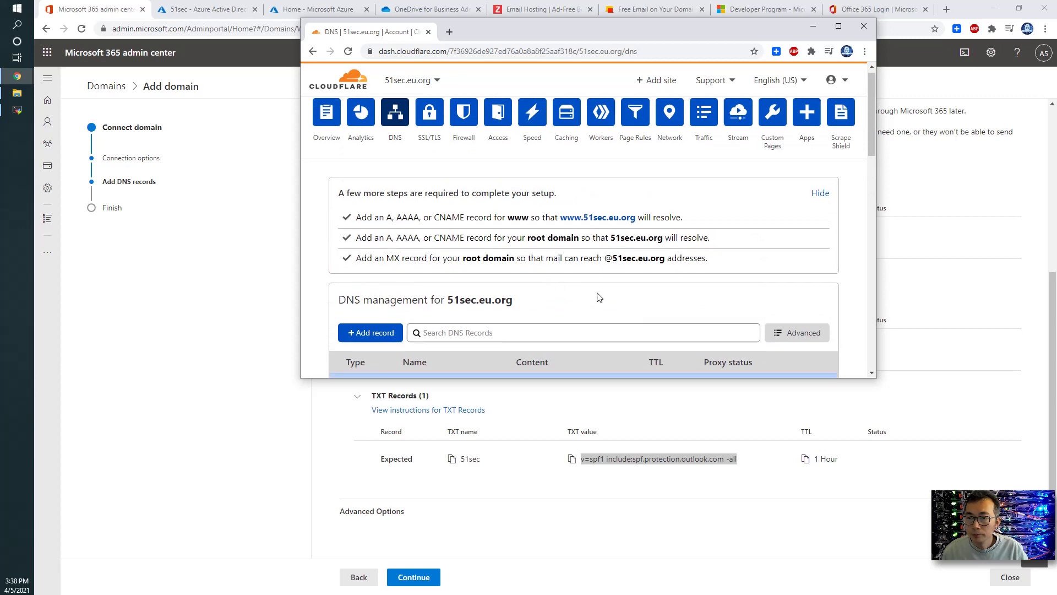
{"action": "scroll", "coordinate": [579, 298], "scroll_direction": "down", "scroll_amount": 3}
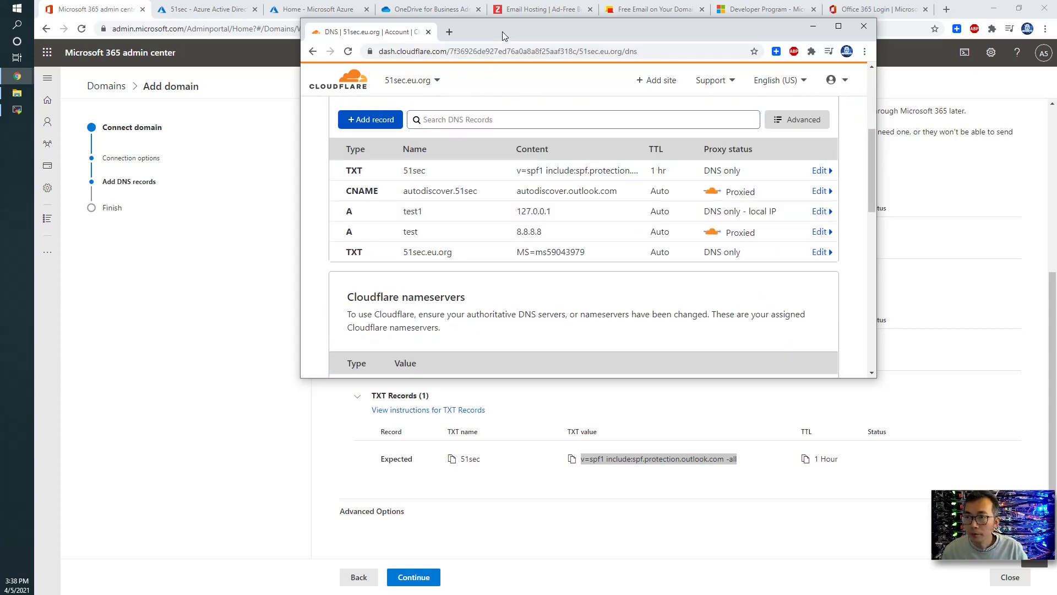
{"action": "left_click_drag", "start_coordinate": [502, 31], "coordinate": [540, 282]}
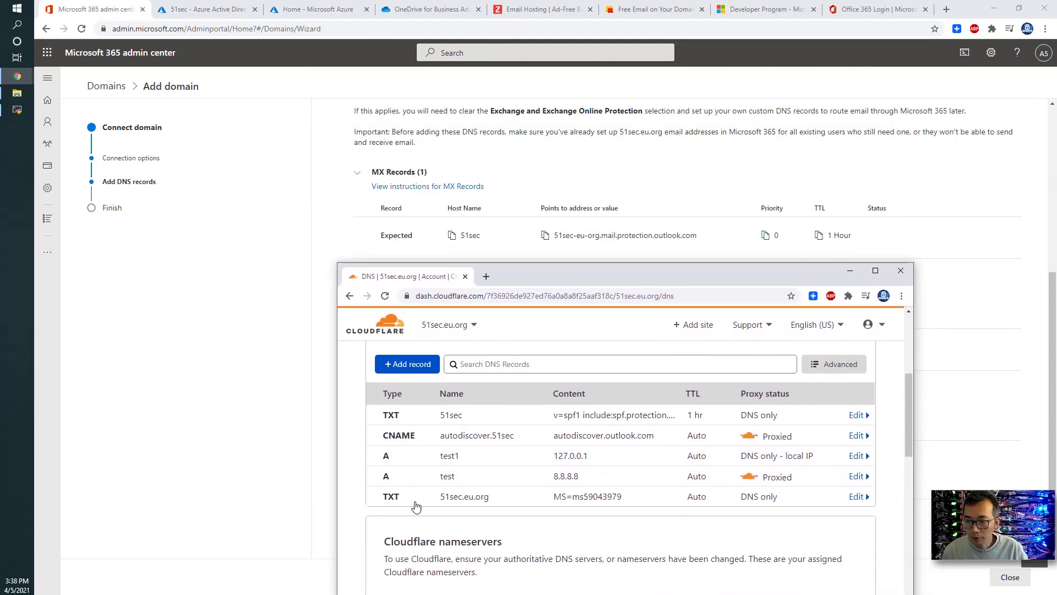
Add another MX record in Cloudflare named 51sec.
{"action": "scroll", "coordinate": [413, 503], "scroll_direction": "down", "scroll_amount": 1}
{"action": "scroll", "coordinate": [436, 472], "scroll_direction": "up", "scroll_amount": 4}
{"action": "scroll", "coordinate": [440, 477], "scroll_direction": "down", "scroll_amount": 4}
{"action": "scroll", "coordinate": [440, 477], "scroll_direction": "down", "scroll_amount": 3}
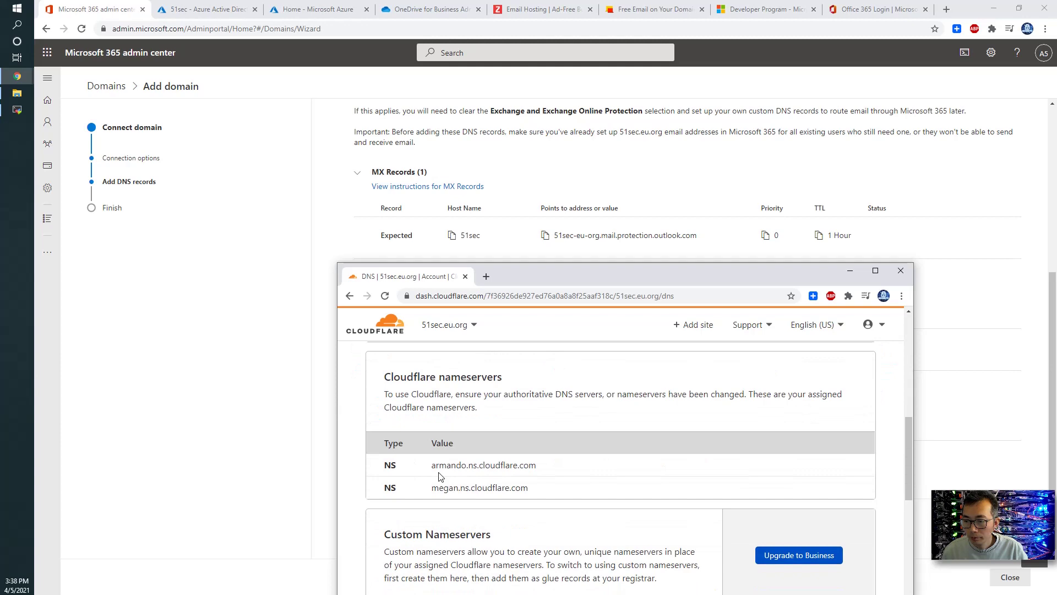
{"action": "scroll", "coordinate": [435, 477], "scroll_direction": "up", "scroll_amount": 6}
{"action": "scroll", "coordinate": [419, 478], "scroll_direction": "down", "scroll_amount": 2}
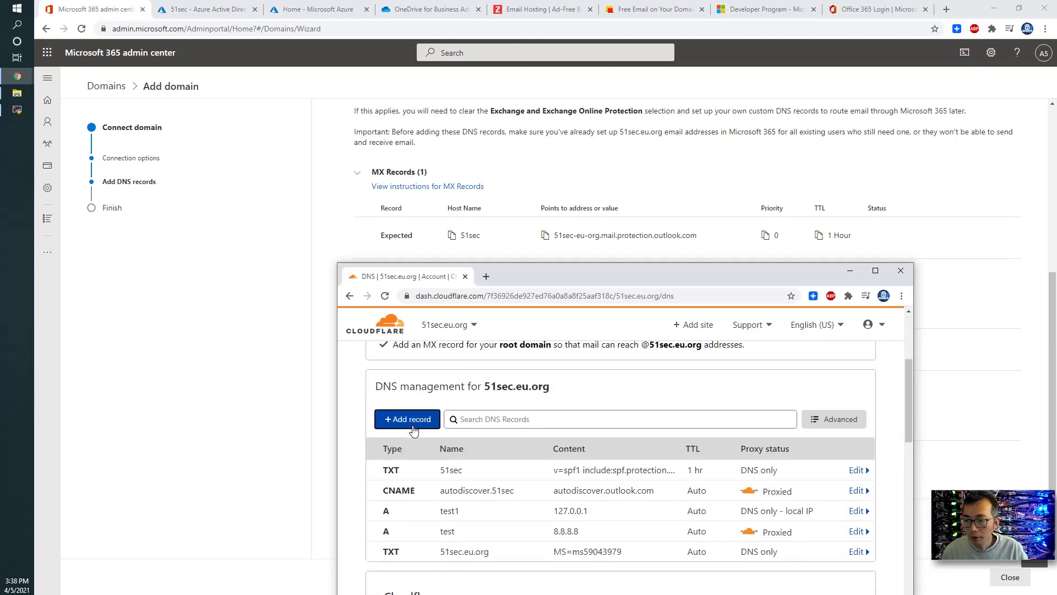
{"action": "left_click", "coordinate": [407, 419]}
{"action": "left_click", "coordinate": [412, 485]}
{"action": "scroll", "coordinate": [415, 515], "scroll_direction": "down", "scroll_amount": 3}
{"action": "scroll", "coordinate": [414, 514], "scroll_direction": "down", "scroll_amount": 2}
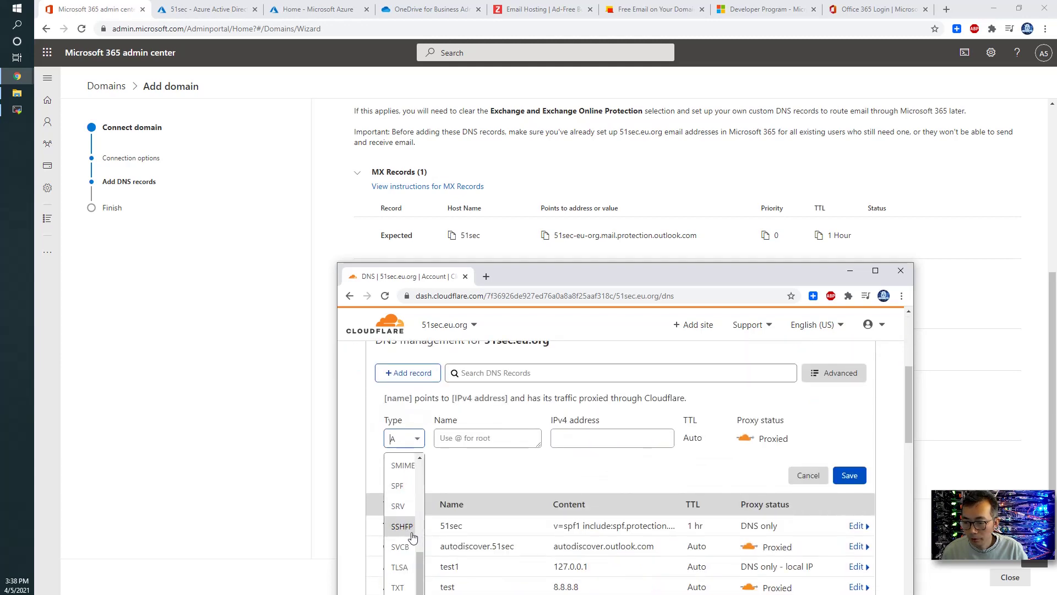
{"action": "scroll", "coordinate": [413, 557], "scroll_direction": "up", "scroll_amount": 2}
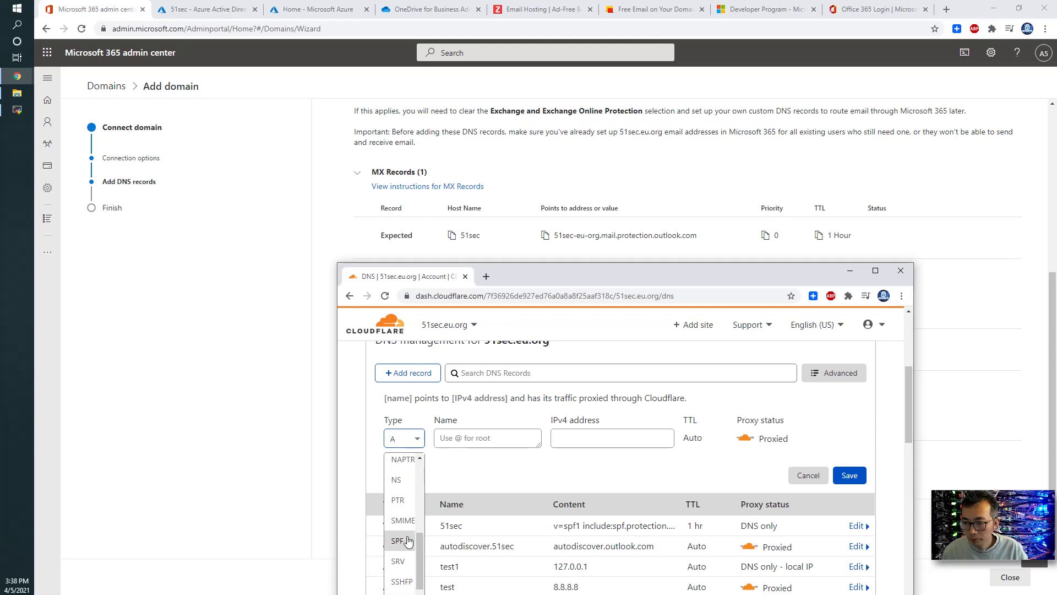
{"action": "scroll", "coordinate": [407, 542], "scroll_direction": "up", "scroll_amount": 2}
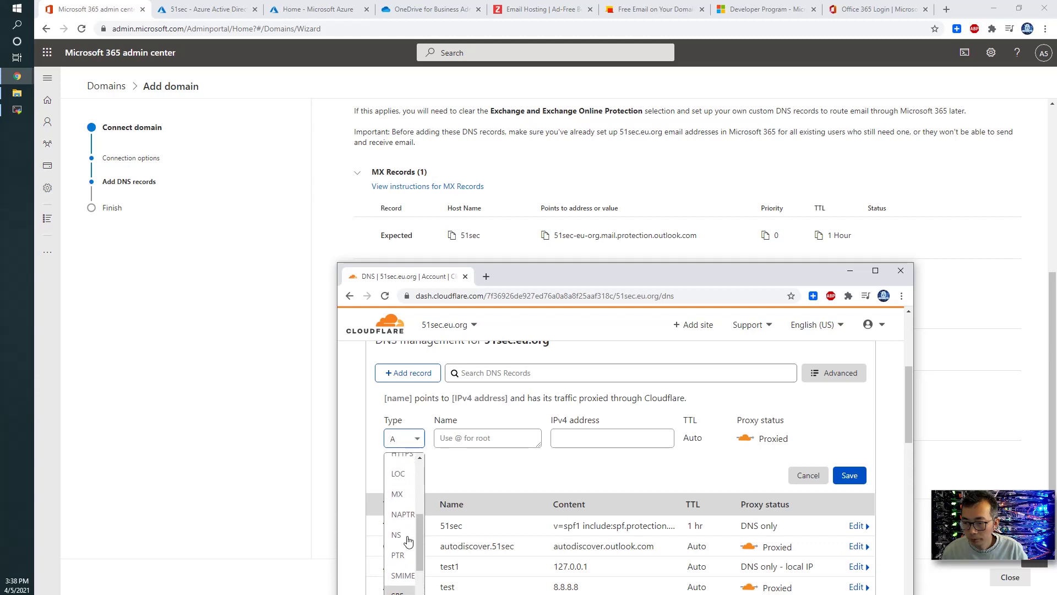
{"action": "left_click", "coordinate": [474, 435]}
{"action": "type", "text": "51s"}
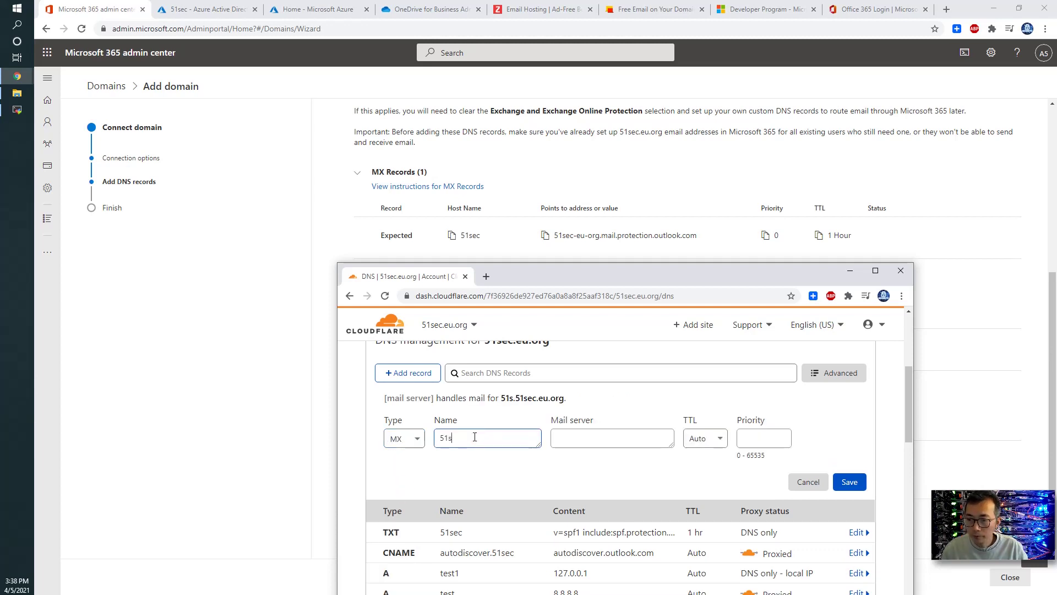
{"action": "type", "text": "ec"}
Set the mail server to 51sec-eu-org.mail.protection.outlook.com with priority 0.
{"action": "left_click_drag", "start_coordinate": [705, 237], "coordinate": [546, 237]}
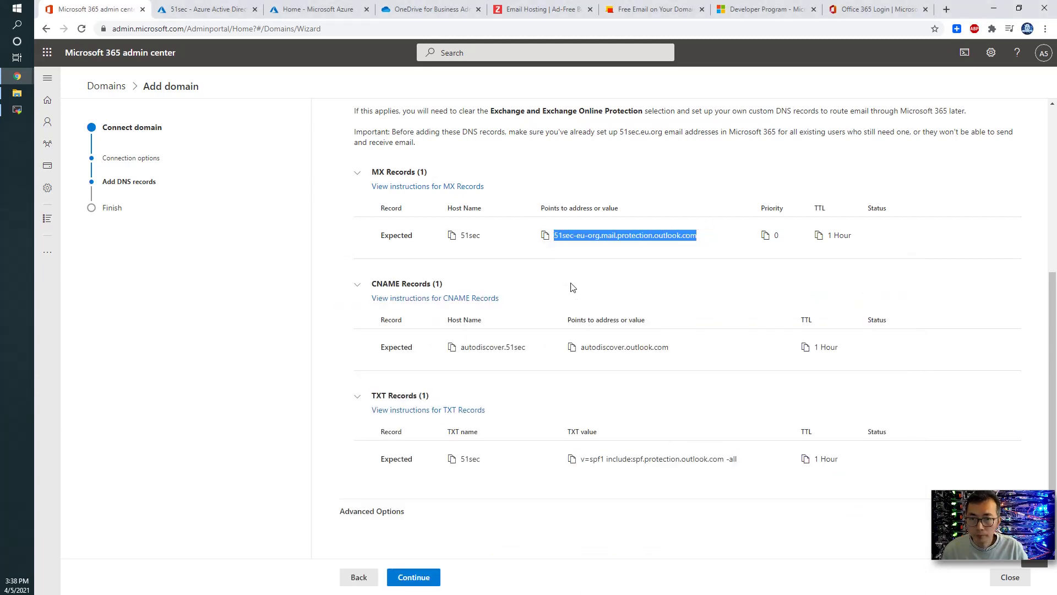
{"action": "key", "text": "alt+Tab"}
{"action": "left_click", "coordinate": [592, 435]}
{"action": "key", "text": "ctrl+v"}
{"action": "left_click", "coordinate": [746, 435]}
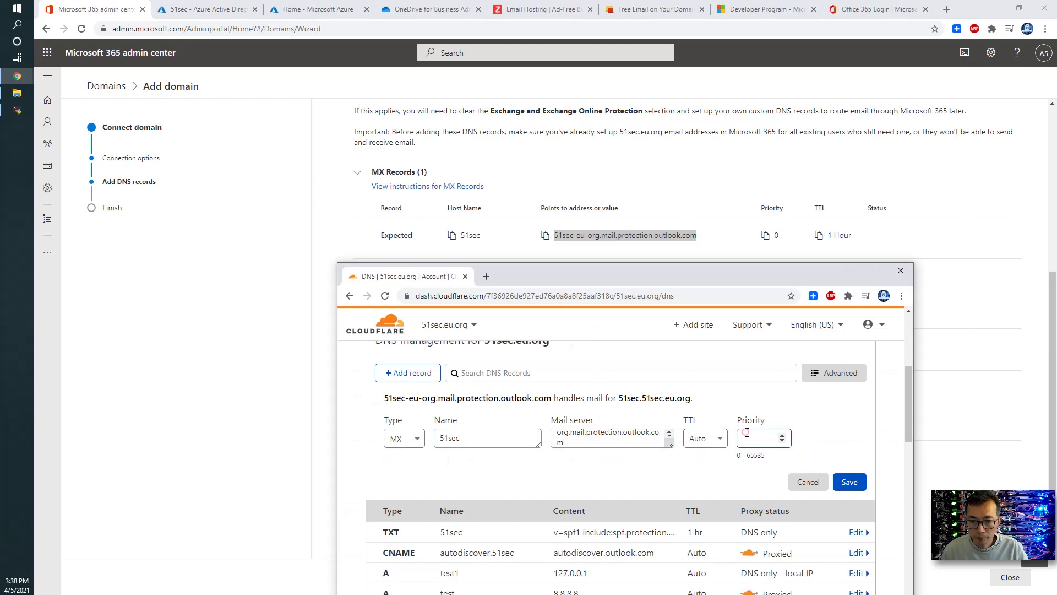
{"action": "type", "text": "0"}
Set the MX record's TTL to 1 hr and save it.
{"action": "left_click", "coordinate": [715, 438]}
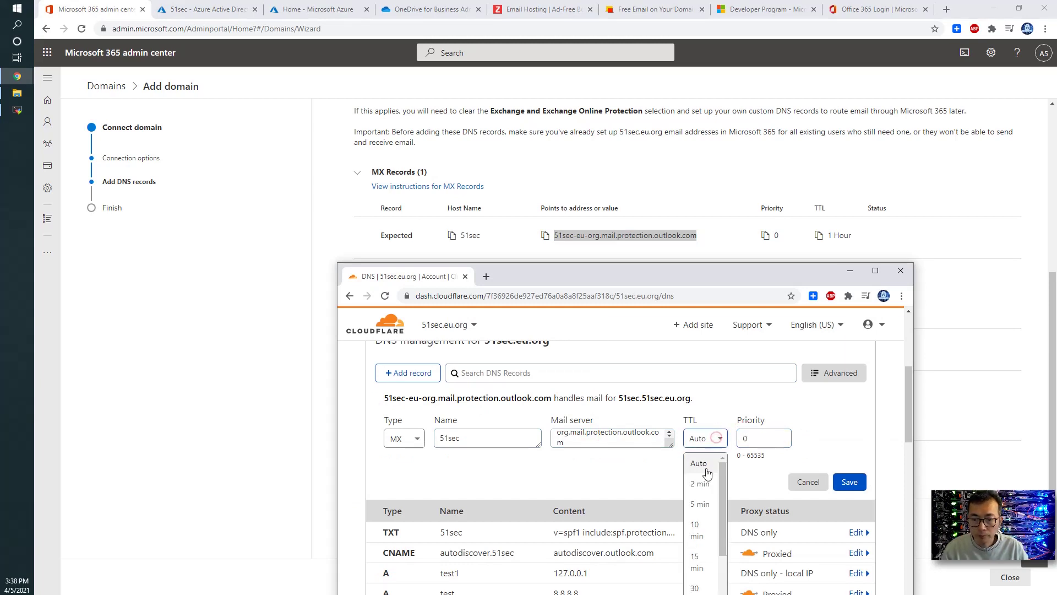
{"action": "scroll", "coordinate": [701, 542], "scroll_direction": "down", "scroll_amount": 2}
{"action": "left_click", "coordinate": [698, 544]}
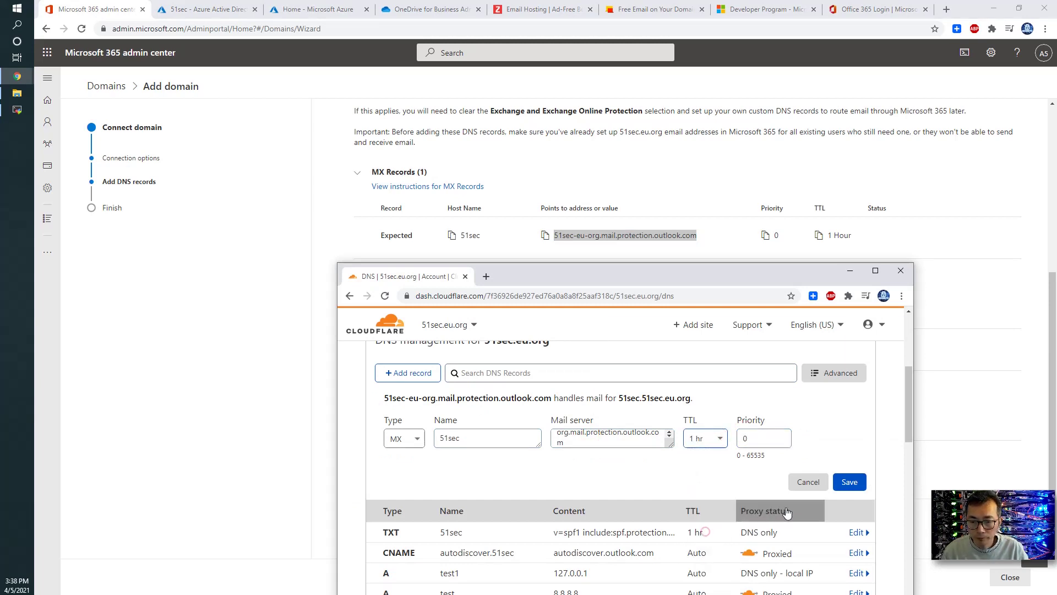
{"action": "left_click", "coordinate": [850, 482]}
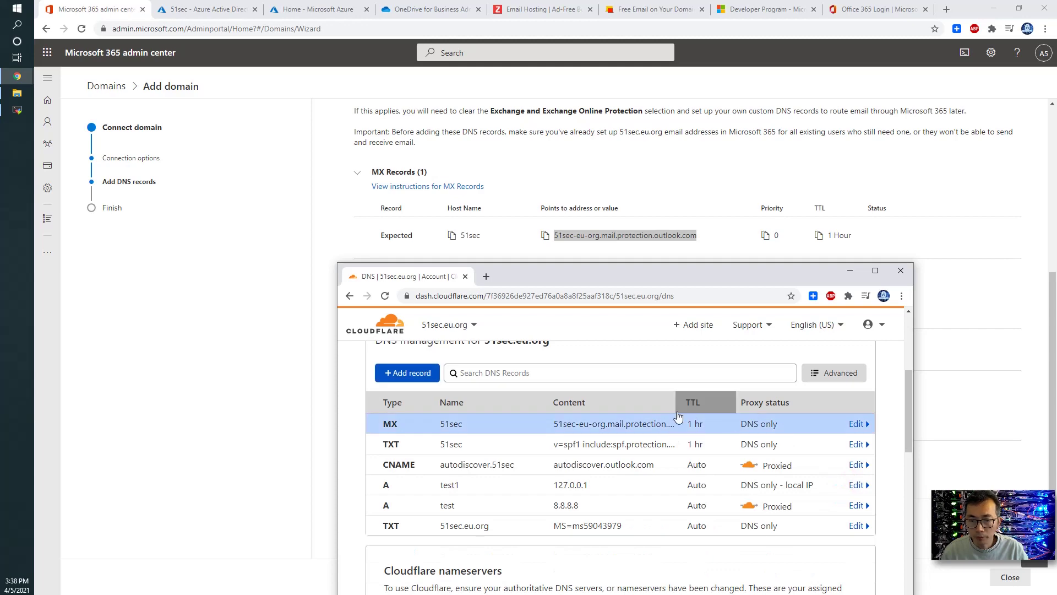
Maximize the Cloudflare window, review the records, and return to the Microsoft 365 wizard.
{"action": "double_click", "coordinate": [419, 276]}
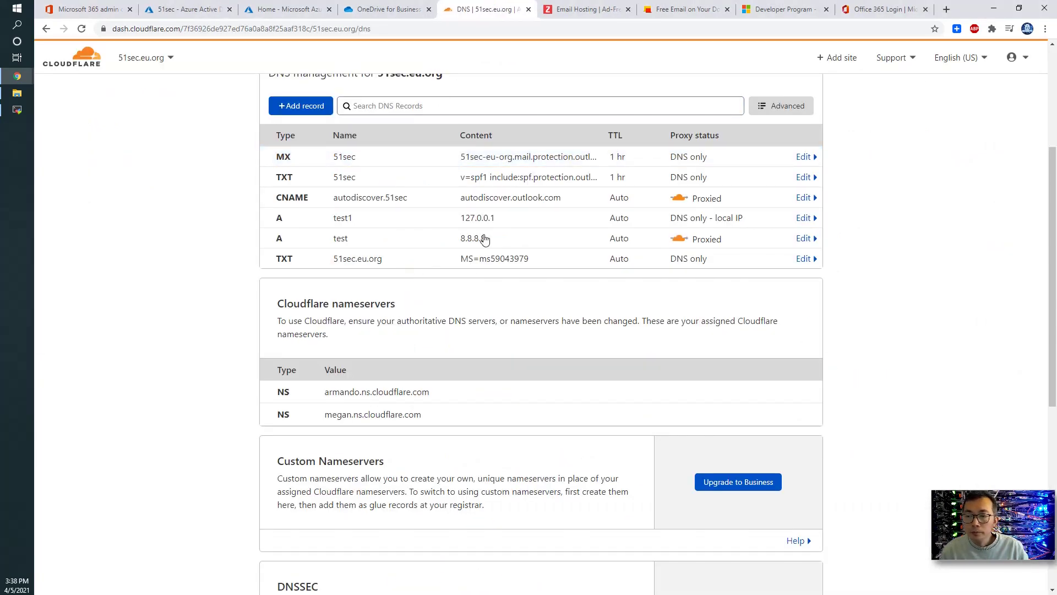
{"action": "scroll", "coordinate": [469, 330], "scroll_direction": "down", "scroll_amount": 3}
{"action": "scroll", "coordinate": [428, 279], "scroll_direction": "up", "scroll_amount": 6}
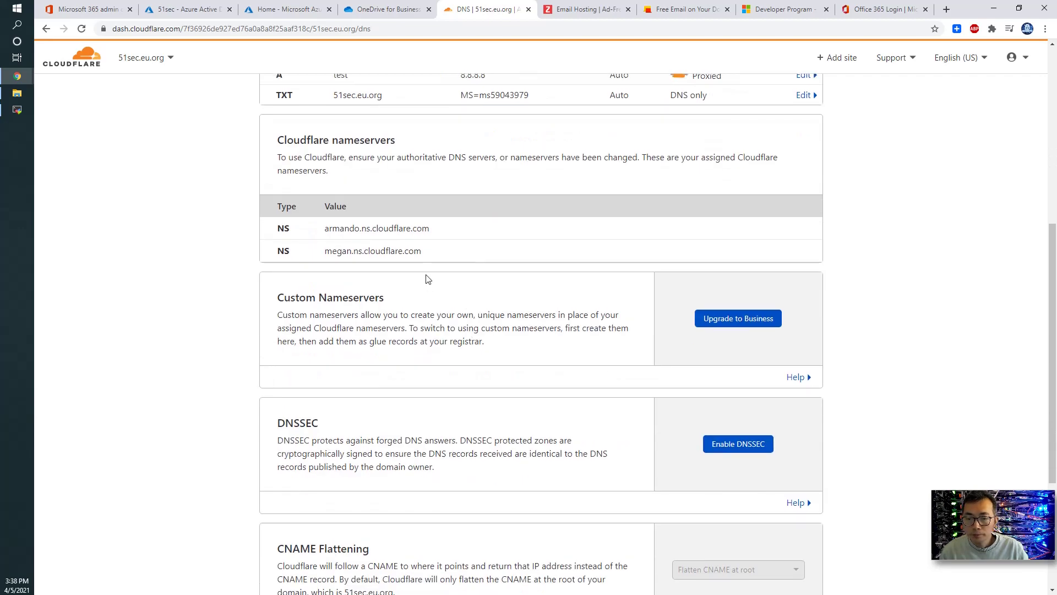
{"action": "left_click", "coordinate": [118, 5]}
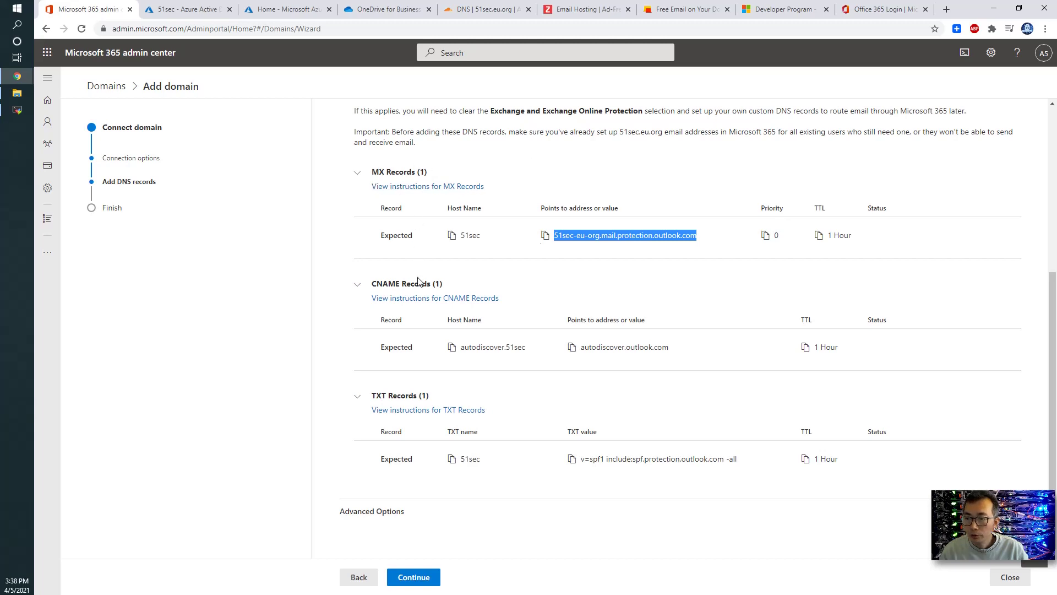
Have Microsoft 365 check the newly added DNS records.
{"action": "left_click", "coordinate": [430, 578]}
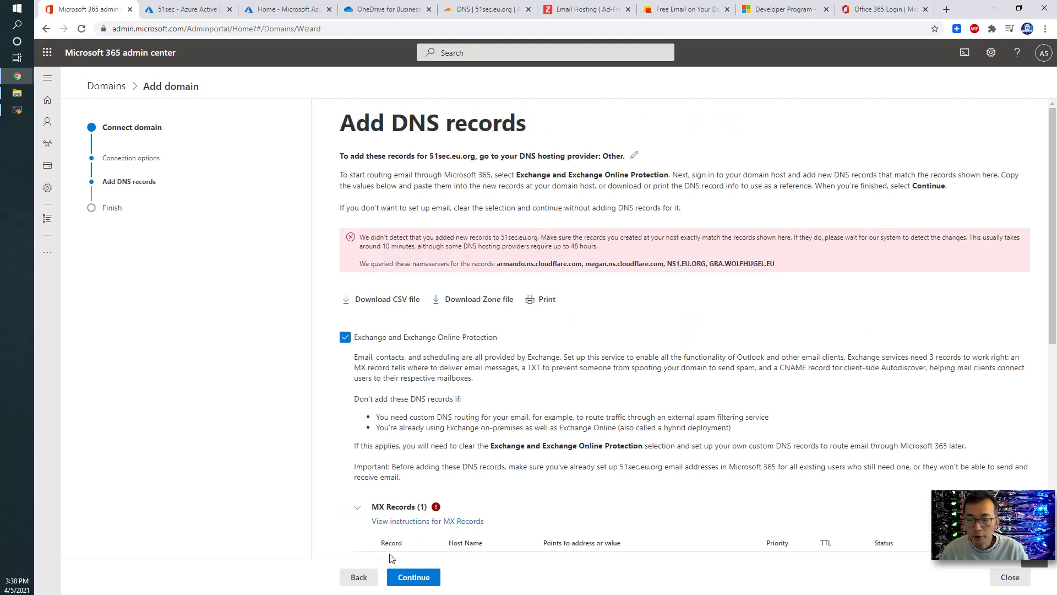
{"action": "scroll", "coordinate": [397, 545], "scroll_direction": "down", "scroll_amount": 3}
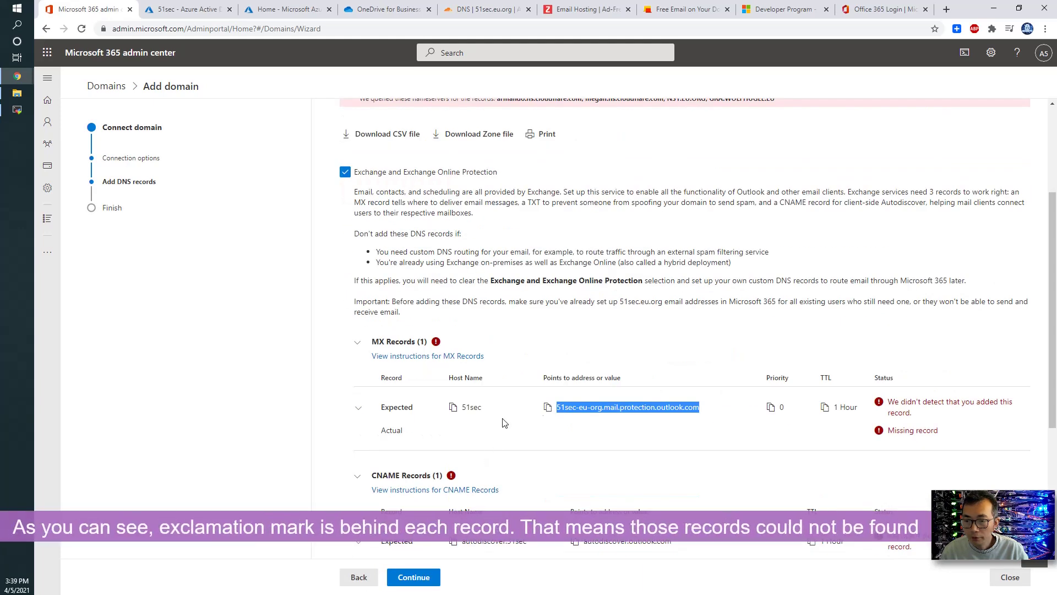
{"action": "scroll", "coordinate": [496, 435], "scroll_direction": "down", "scroll_amount": 5}
Preview the two Skype for Business CNAME records, then untick Skype for Business.
{"action": "left_click", "coordinate": [409, 471]}
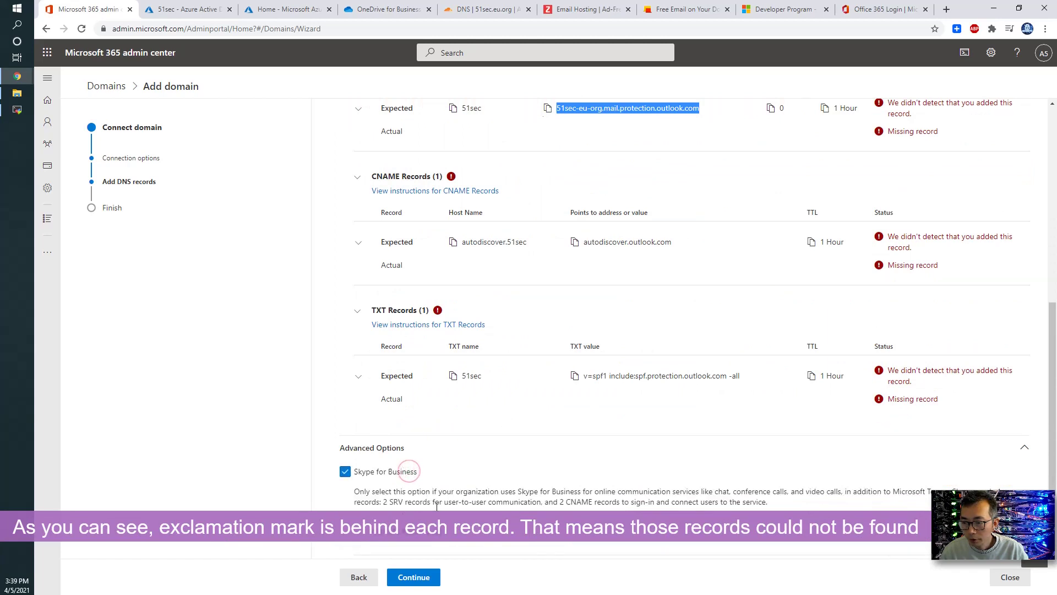
{"action": "scroll", "coordinate": [421, 474], "scroll_direction": "down", "scroll_amount": 2}
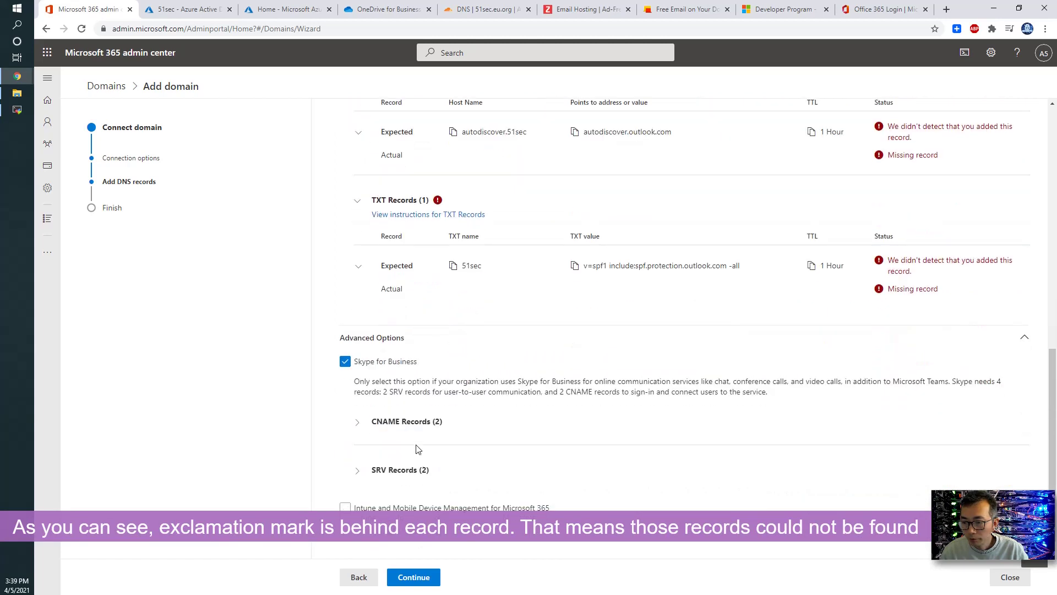
{"action": "left_click", "coordinate": [359, 422]}
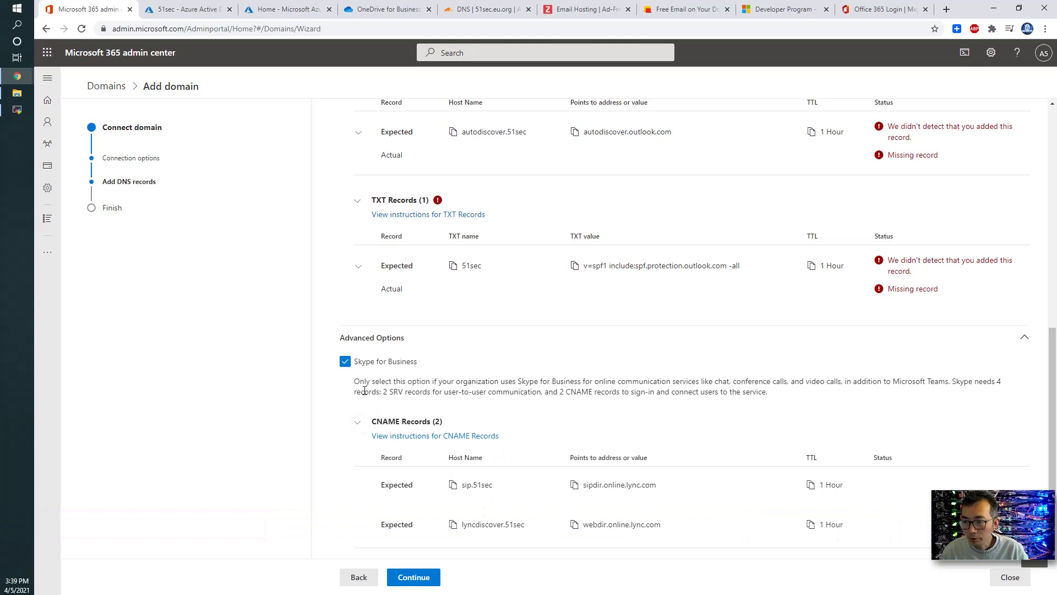
{"action": "left_click", "coordinate": [345, 361]}
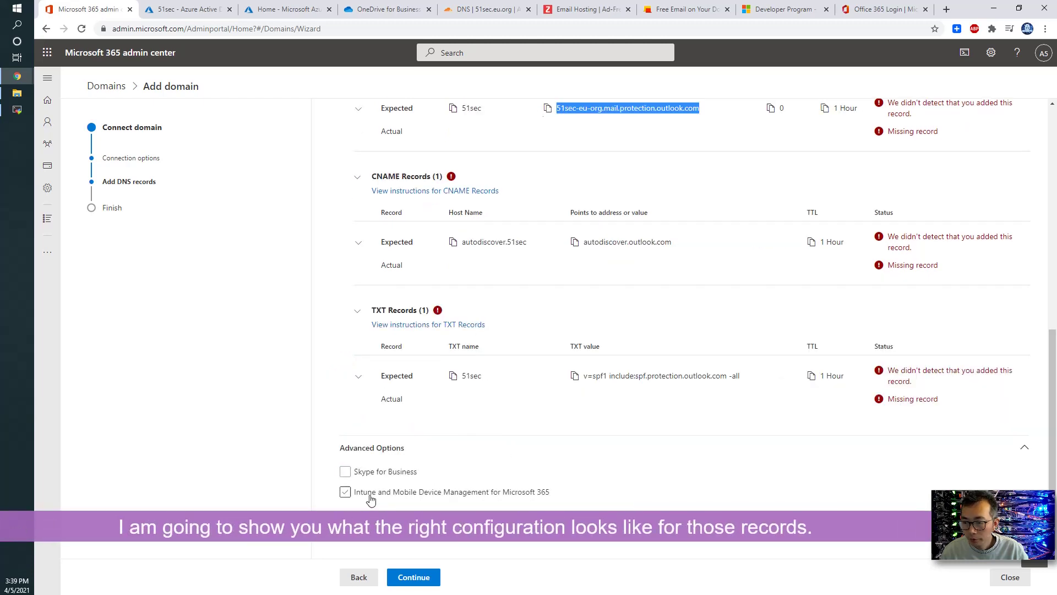
Preview the Intune CNAME records, then untick Intune.
{"action": "left_click", "coordinate": [344, 491]}
{"action": "scroll", "coordinate": [414, 461], "scroll_direction": "down", "scroll_amount": 2}
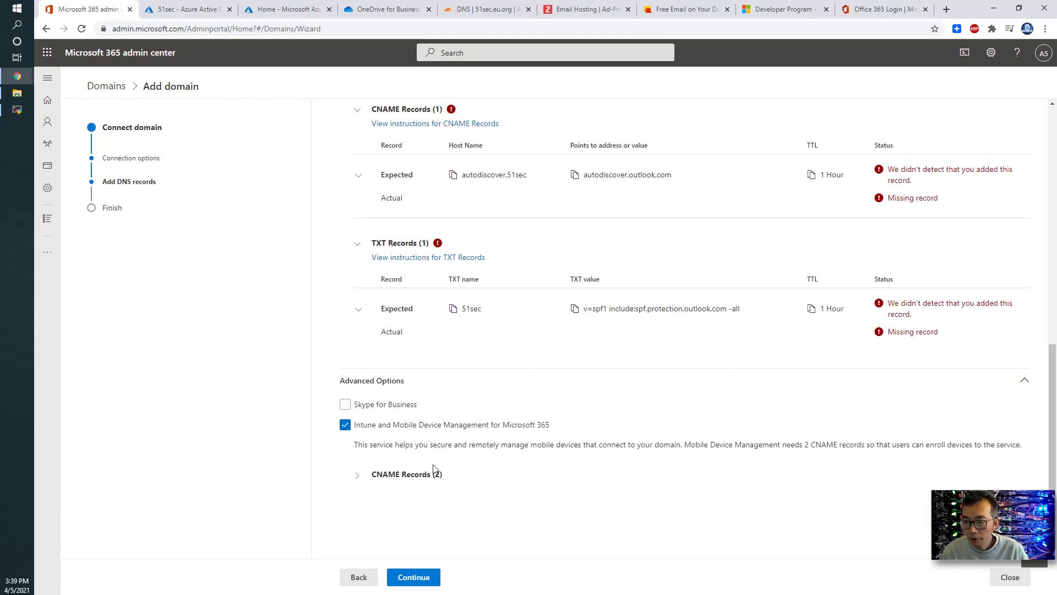
{"action": "left_click", "coordinate": [358, 473]}
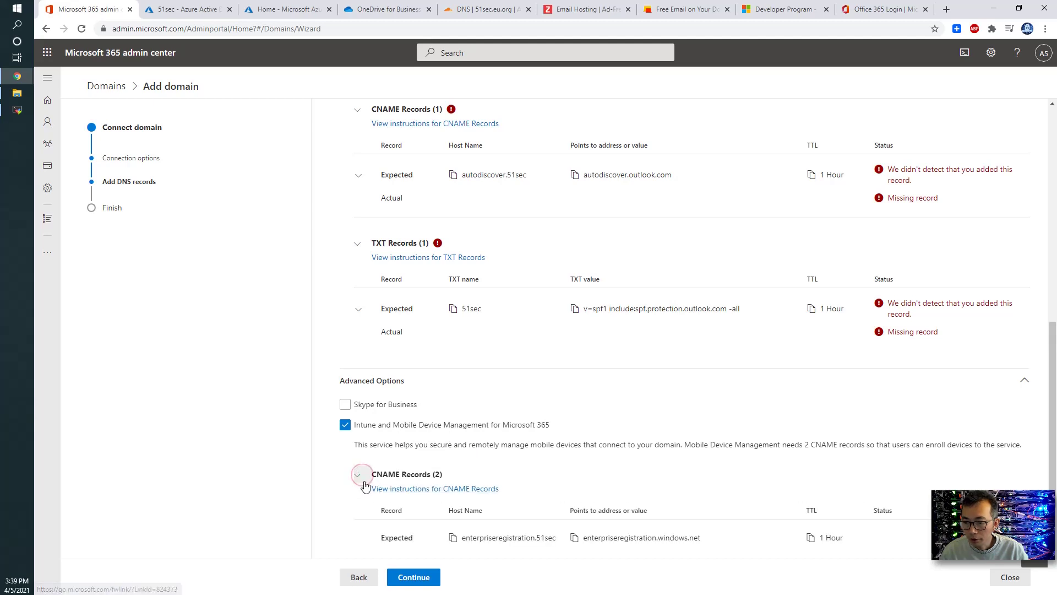
{"action": "left_click", "coordinate": [368, 474]}
{"action": "left_click", "coordinate": [345, 424]}
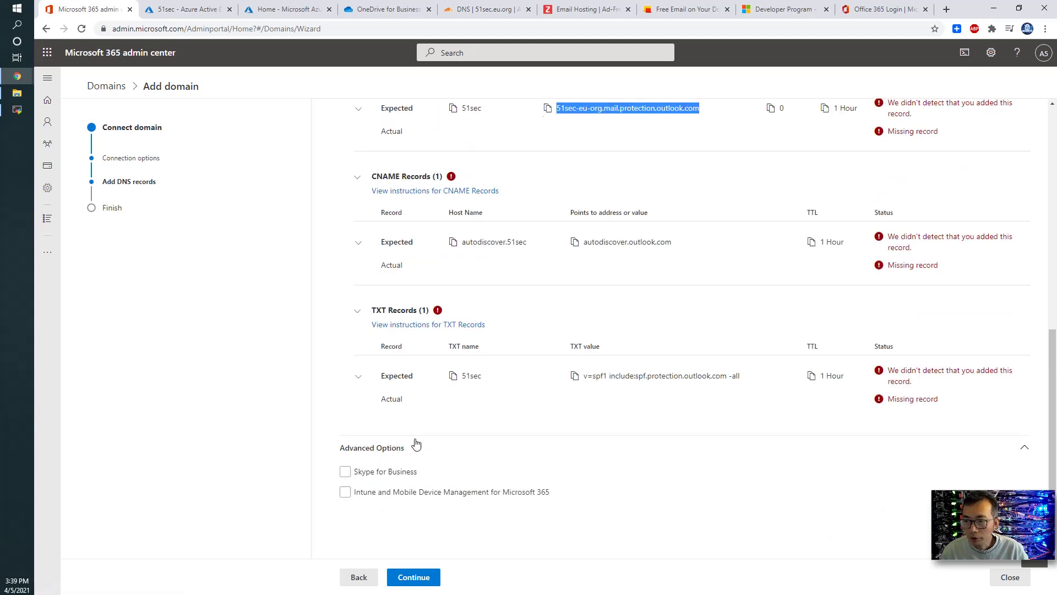
Recheck the DNS records, leaving Skype for Business turned off.
{"action": "scroll", "coordinate": [419, 442], "scroll_direction": "up", "scroll_amount": 3}
{"action": "scroll", "coordinate": [420, 435], "scroll_direction": "down", "scroll_amount": 3}
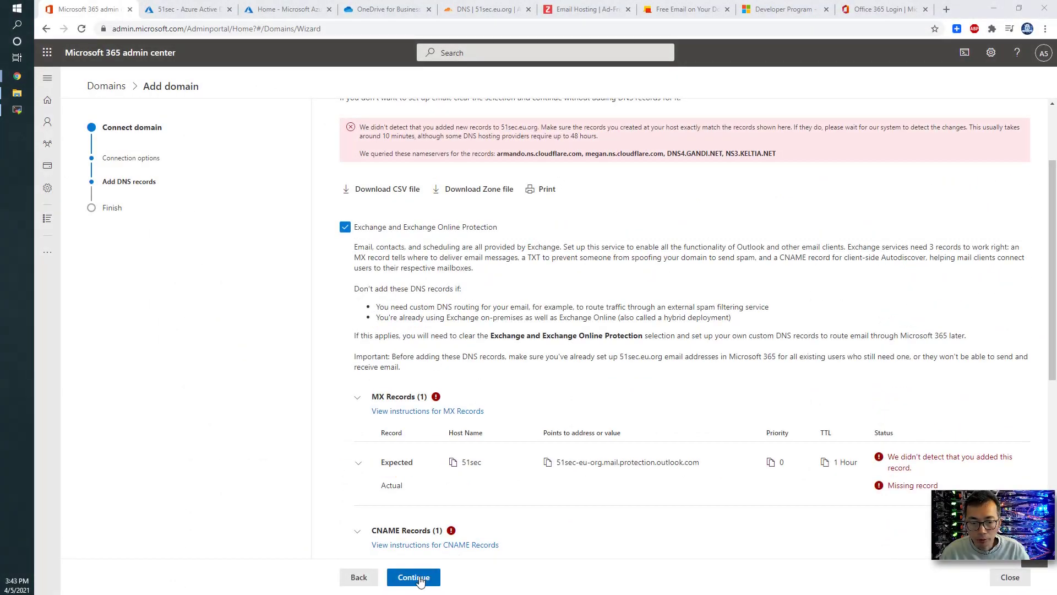
{"action": "left_click", "coordinate": [418, 579]}
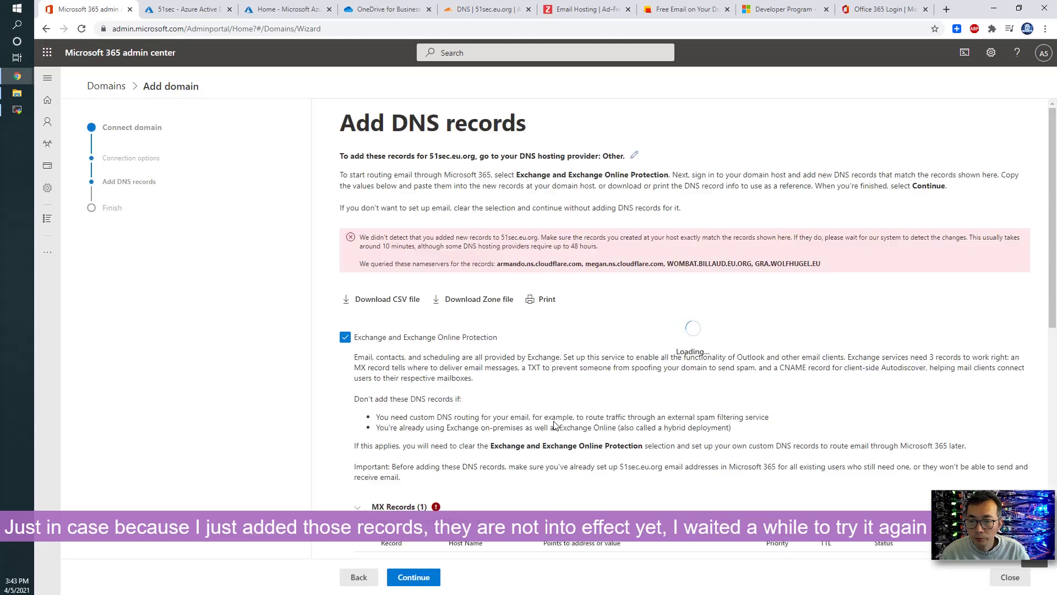
{"action": "scroll", "coordinate": [554, 425], "scroll_direction": "down", "scroll_amount": 8}
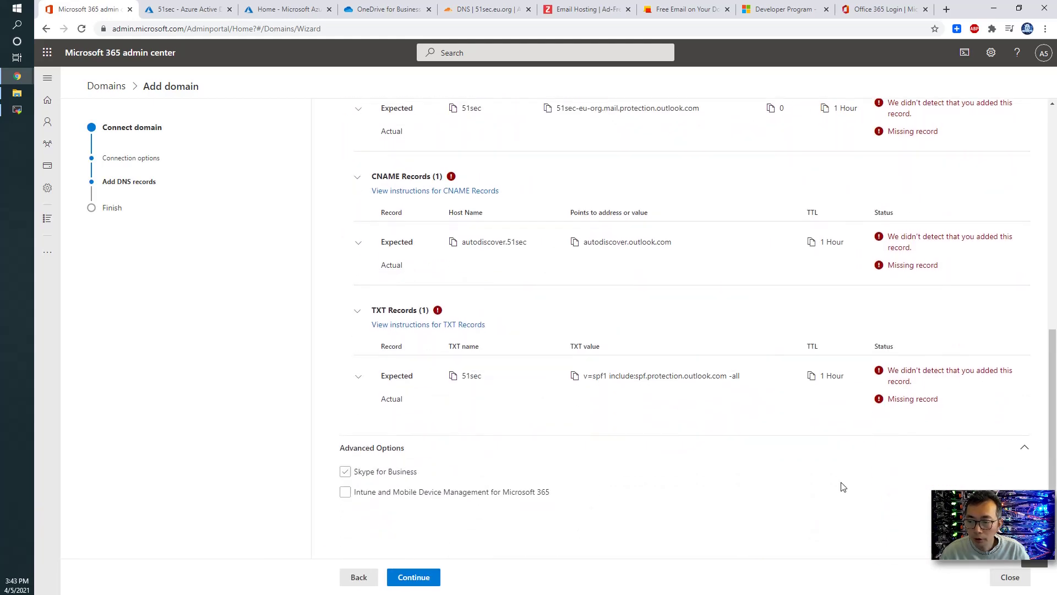
{"action": "left_click", "coordinate": [345, 472]}
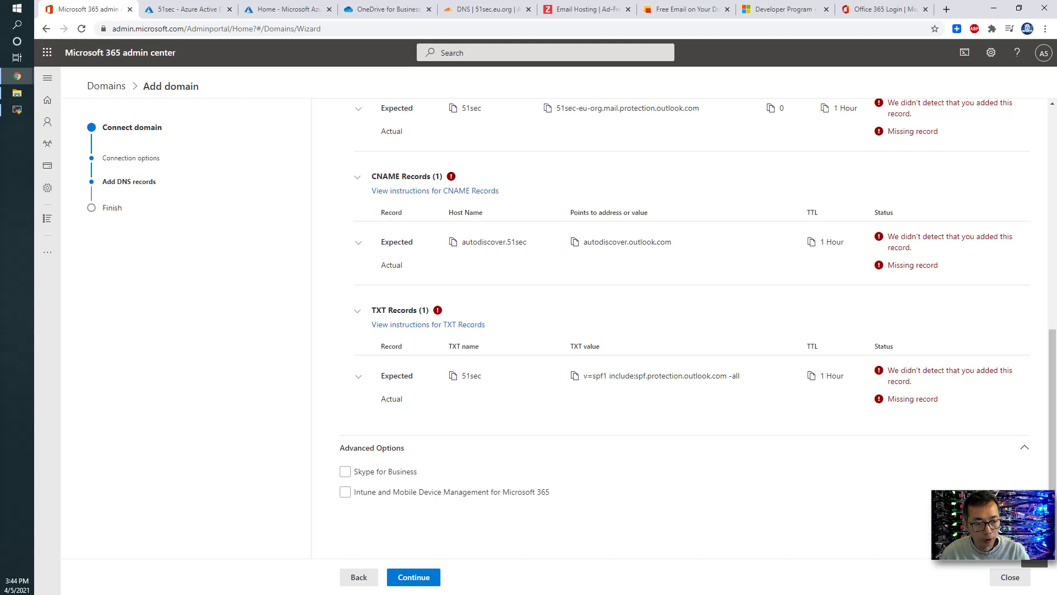
Start nslookup in interactive mode in an administrator Command Prompt.
{"action": "key", "text": "super+x"}
{"action": "key", "text": "a"}
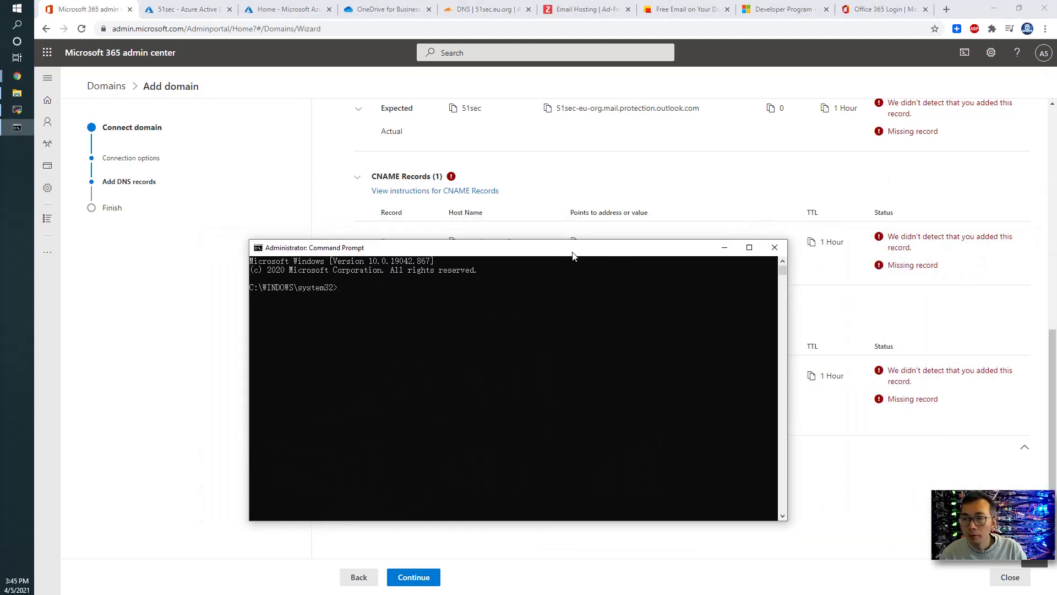
{"action": "left_click_drag", "start_coordinate": [573, 254], "coordinate": [842, 192]}
{"action": "left_click", "coordinate": [801, 234]}
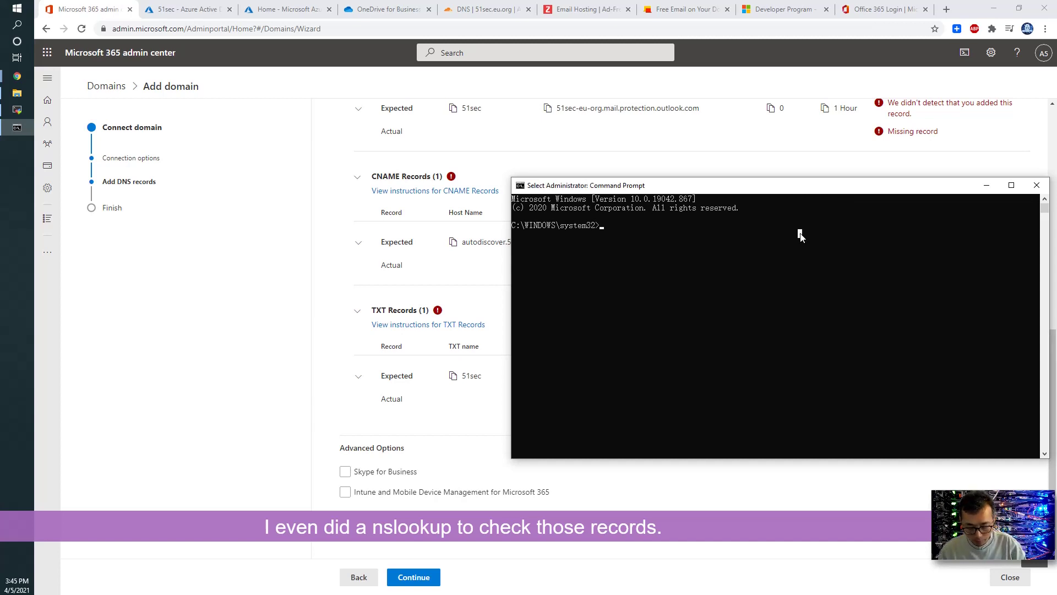
{"action": "type", "text": "nslo"}
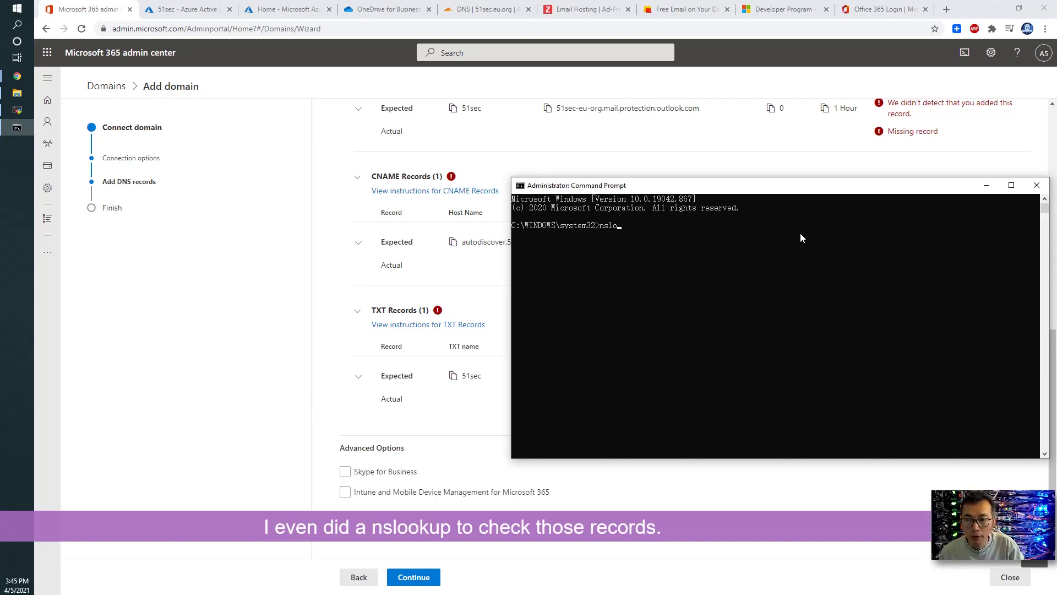
{"action": "type", "text": "o"}
{"action": "type", "text": "kup"}
{"action": "key", "text": "Return"}
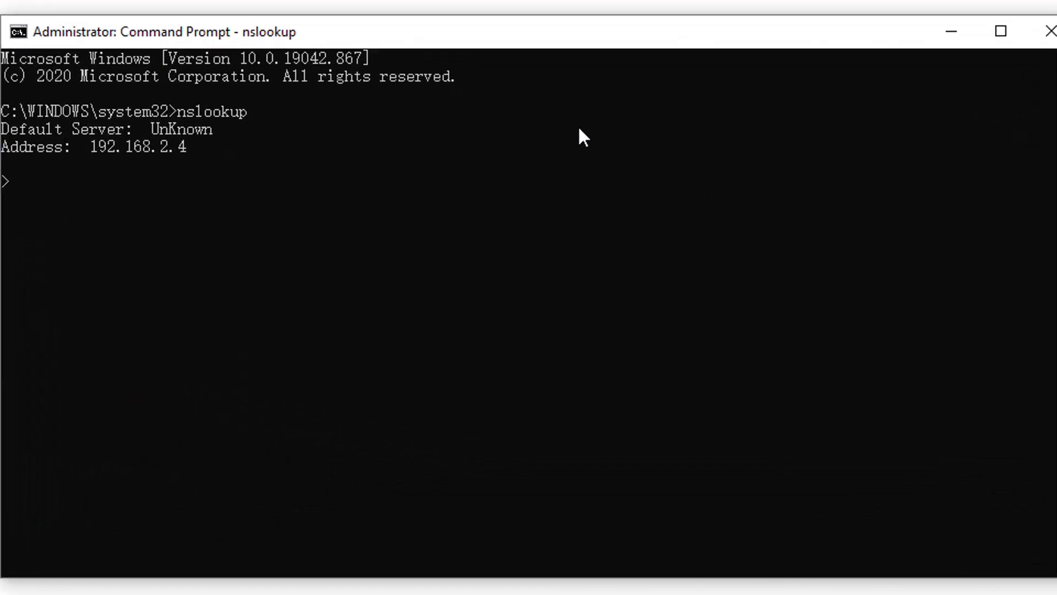
Query the MX record of 51sec.51sec.eu.org, showing the Outlook mail exchanger.
{"action": "type", "text": "set type=mx > "}
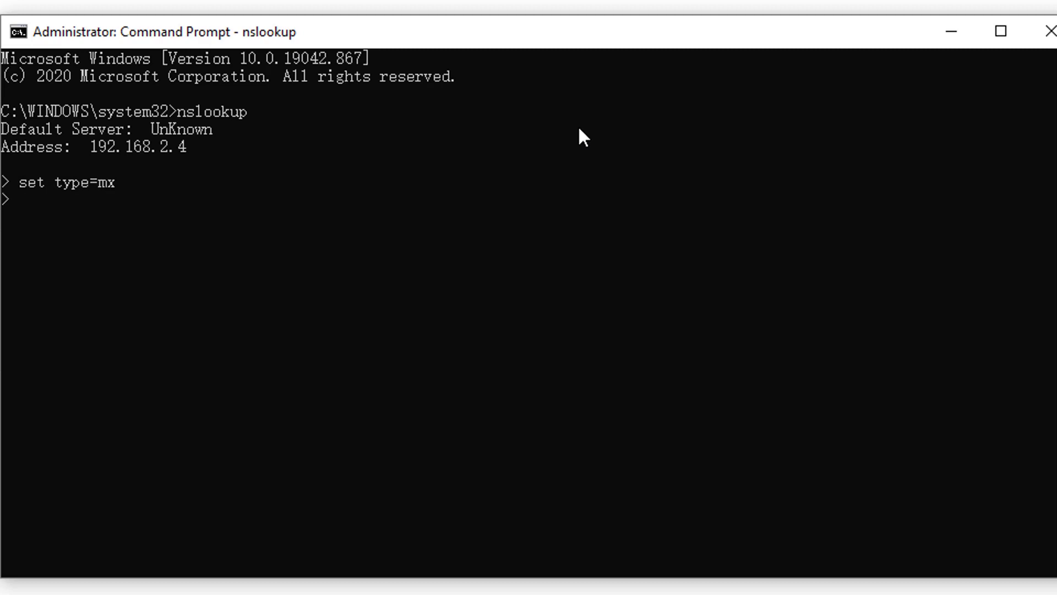
{"action": "type", "text": "51sec.51sec."}
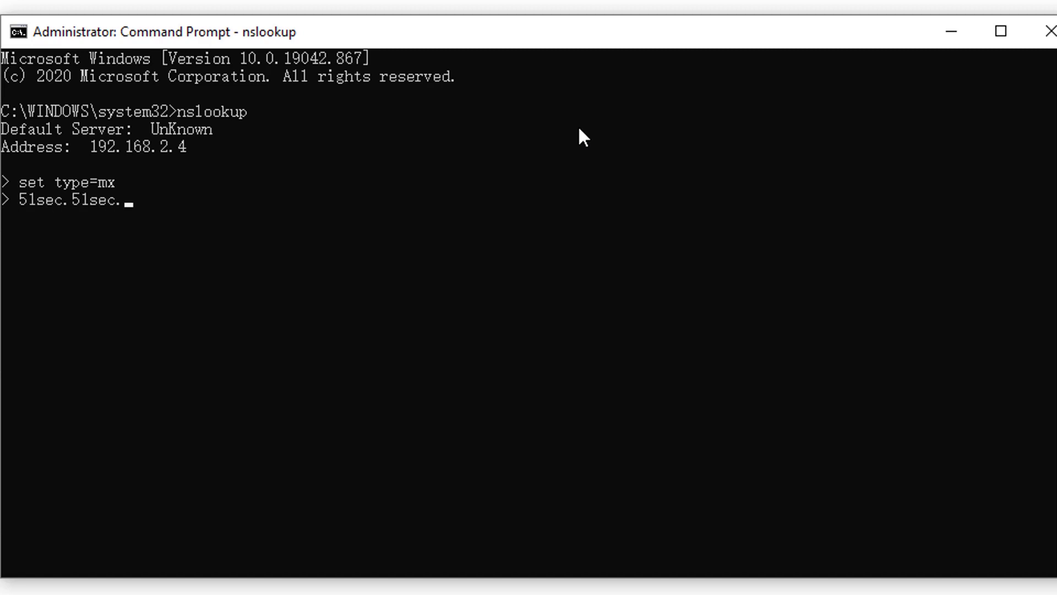
{"action": "type", "text": "eu.org"}
{"action": "key", "text": "Return"}
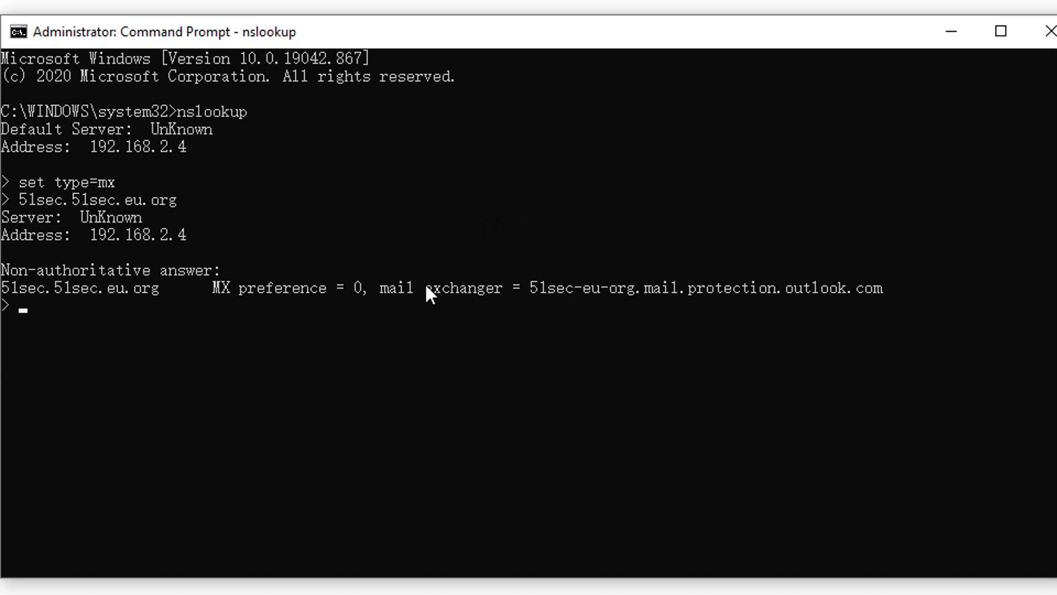
{"action": "left_click", "coordinate": [420, 306]}
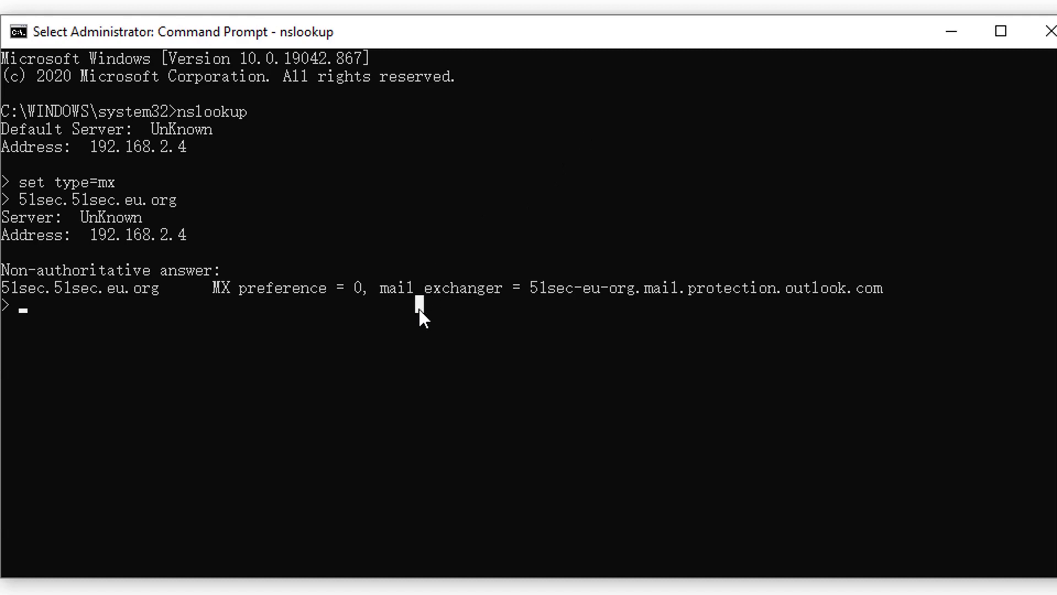
Query 51sec.51sec.eu.org's TXT record to show the Outlook SPF entry.
{"action": "type", "text": "set txt"}
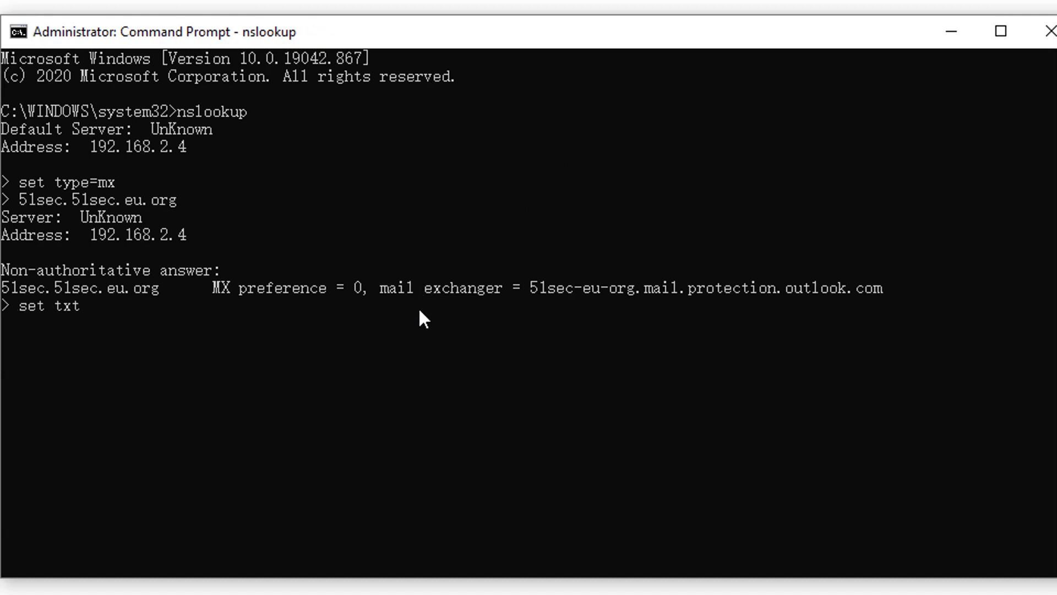
{"action": "key", "text": "BackSpace"}
{"action": "key", "text": "BackSpace"}
{"action": "key", "text": "BackSpace"}
{"action": "type", "text": "type=txt"}
{"action": "key", "text": "Return"}
{"action": "type", "text": "51sec"}
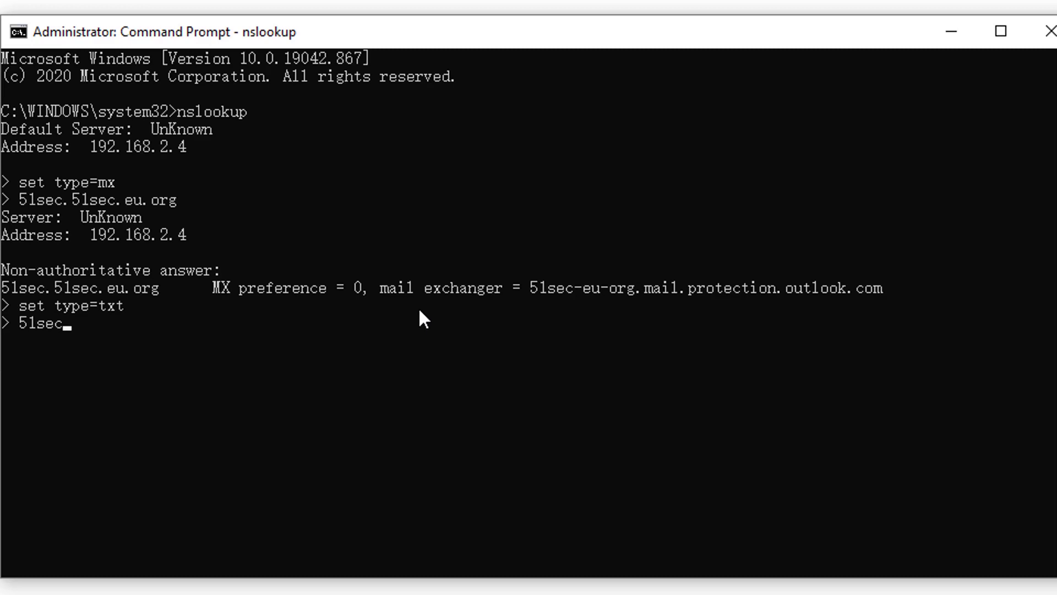
{"action": "type", "text": ".51sec.eu.org"}
{"action": "key", "text": "Return"}
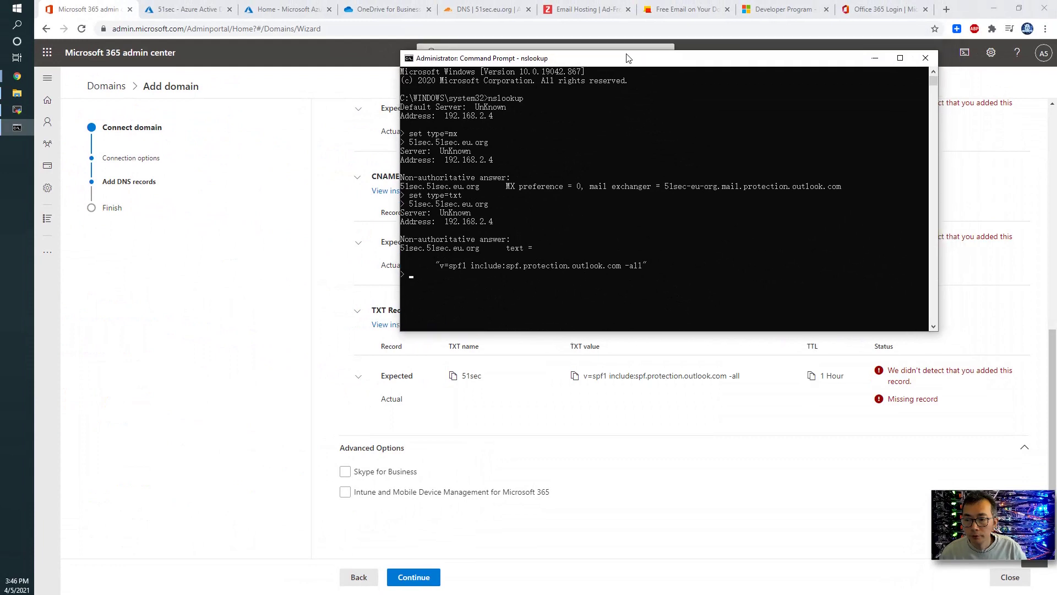
{"action": "left_click_drag", "start_coordinate": [627, 58], "coordinate": [626, 61]}
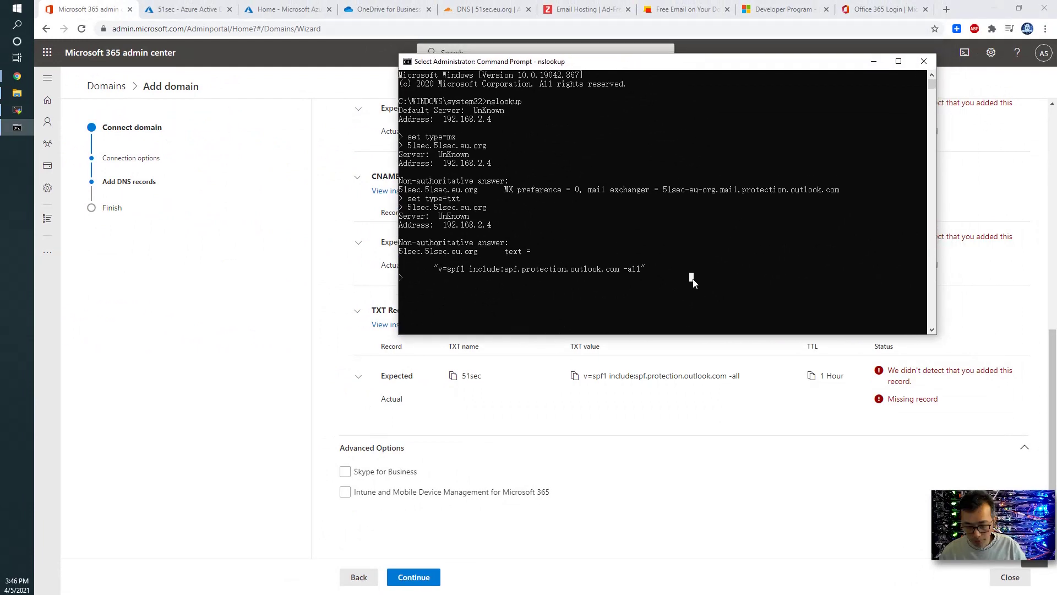
Exit nslookup and the Command Prompt, then recheck so 51sec.eu.org shows Healthy.
{"action": "type", "text": "exit"}
{"action": "key", "text": "Return"}
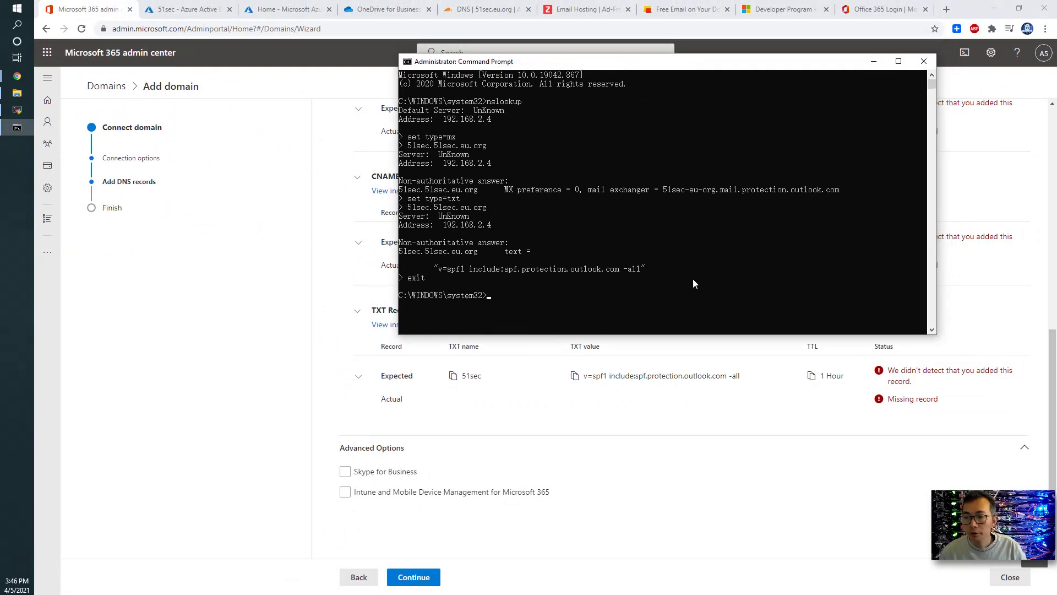
{"action": "type", "text": "exit"}
{"action": "key", "text": "Return"}
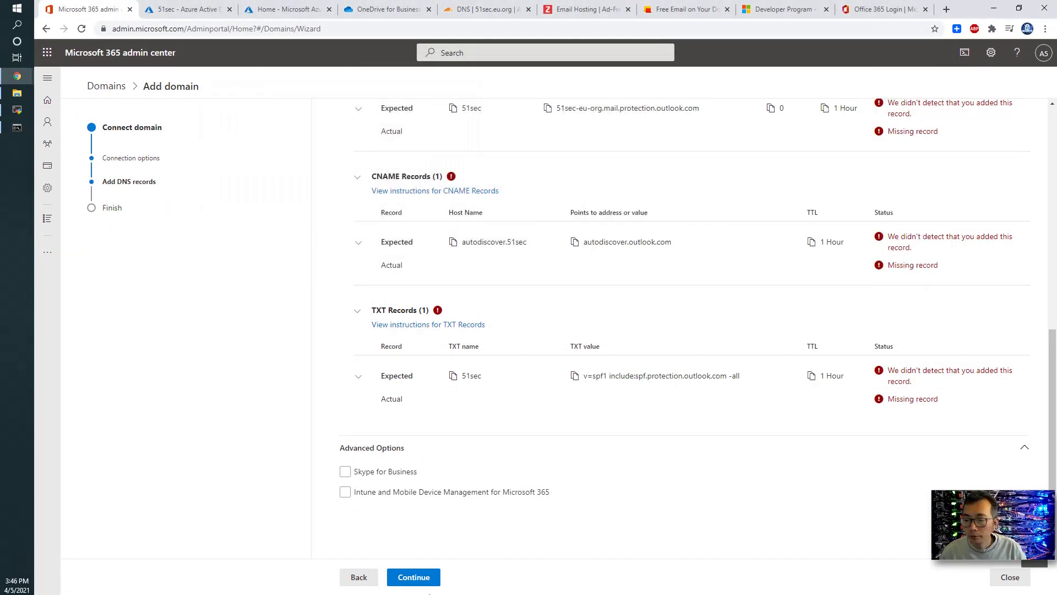
{"action": "left_click", "coordinate": [421, 577]}
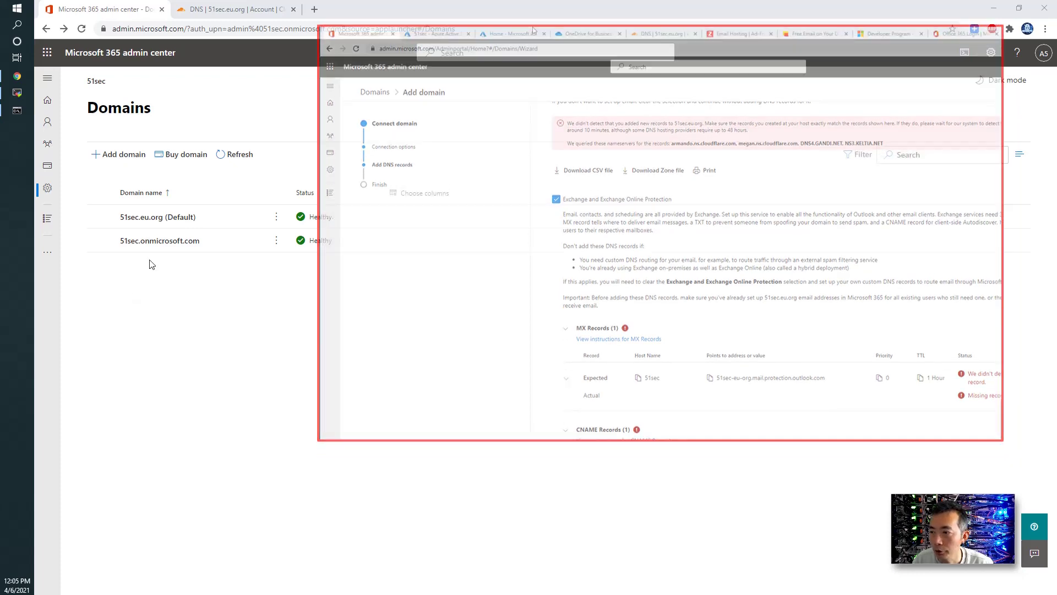
View 51sec.eu.org's MX, TXT and CNAME records in the admin center, then return to Cloudflare.
{"action": "left_click", "coordinate": [228, 219]}
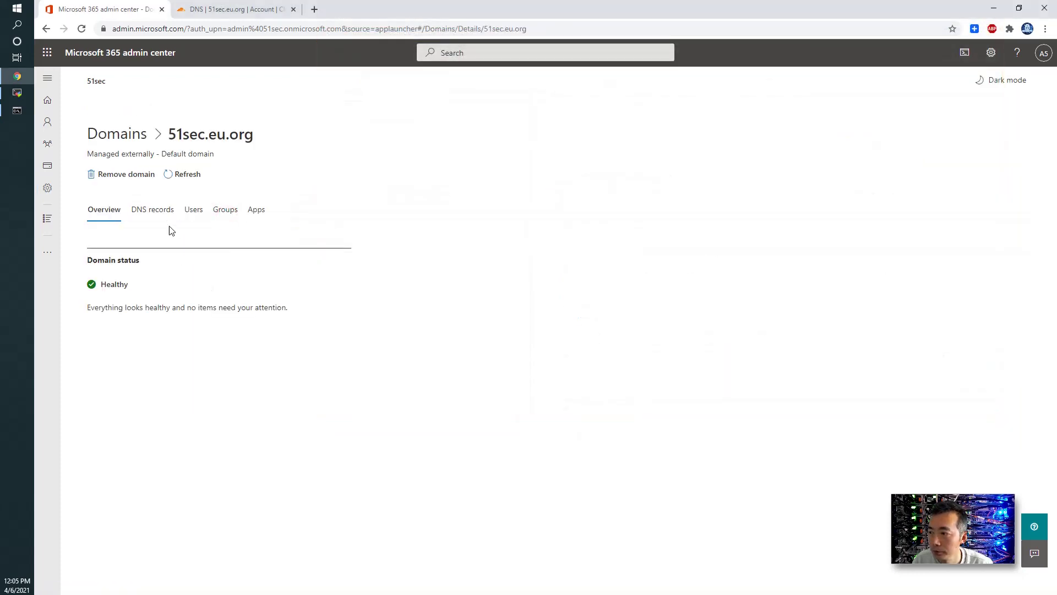
{"action": "left_click", "coordinate": [165, 210]}
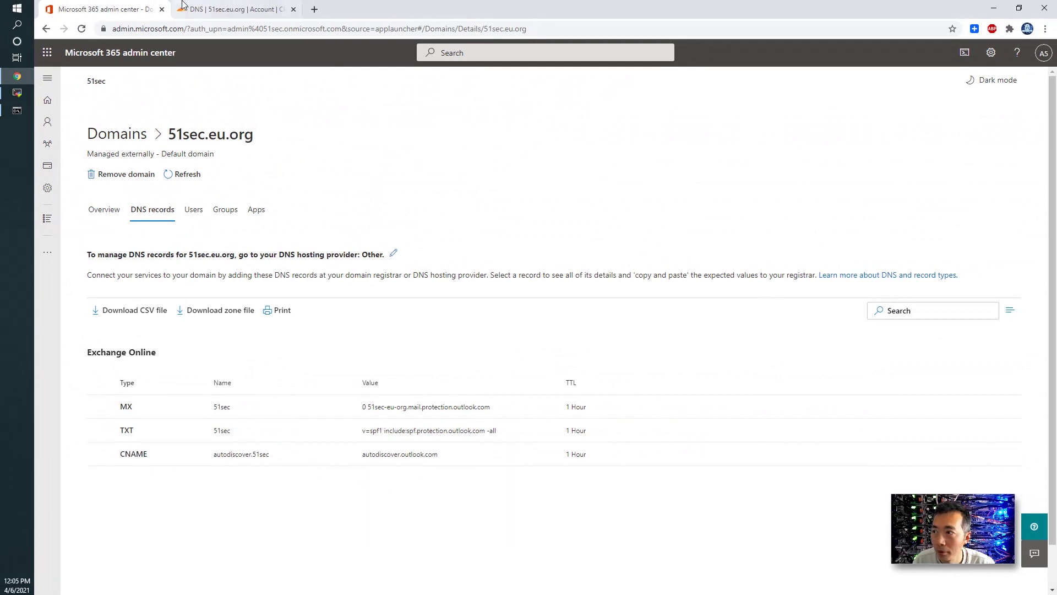
{"action": "left_click", "coordinate": [216, 15]}
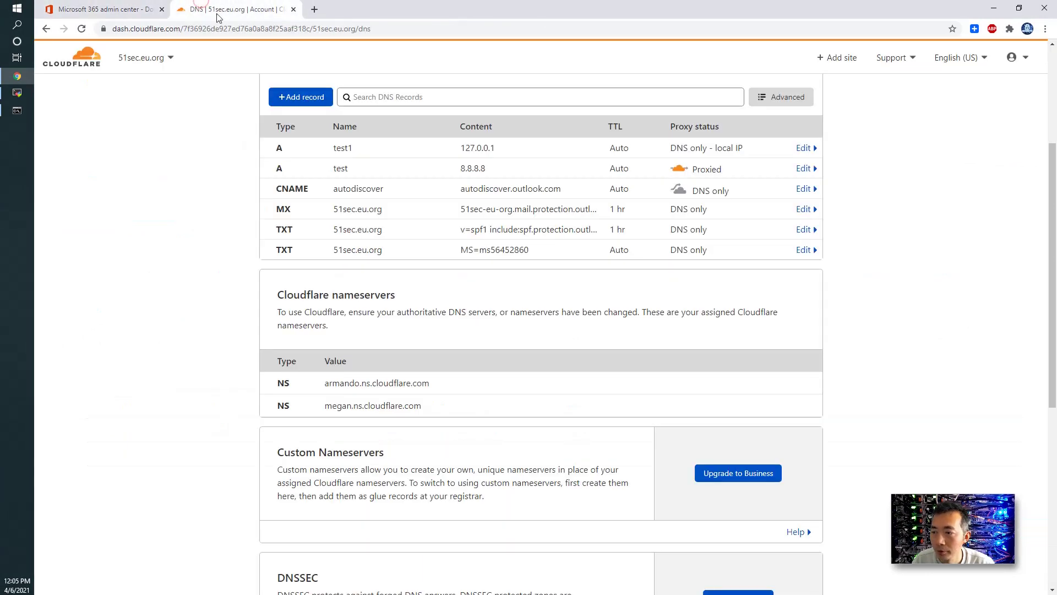
Edit the autodiscover CNAME record, leaving it DNS only rather than proxied.
{"action": "left_click", "coordinate": [387, 191]}
{"action": "left_click_drag", "start_coordinate": [398, 229], "coordinate": [339, 231]}
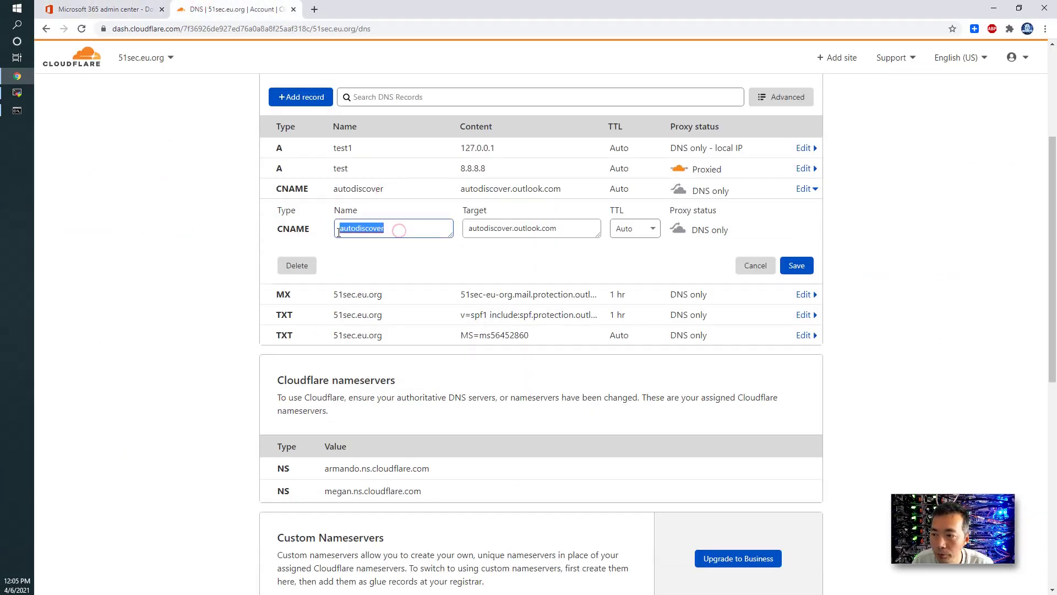
{"action": "left_click", "coordinate": [684, 232]}
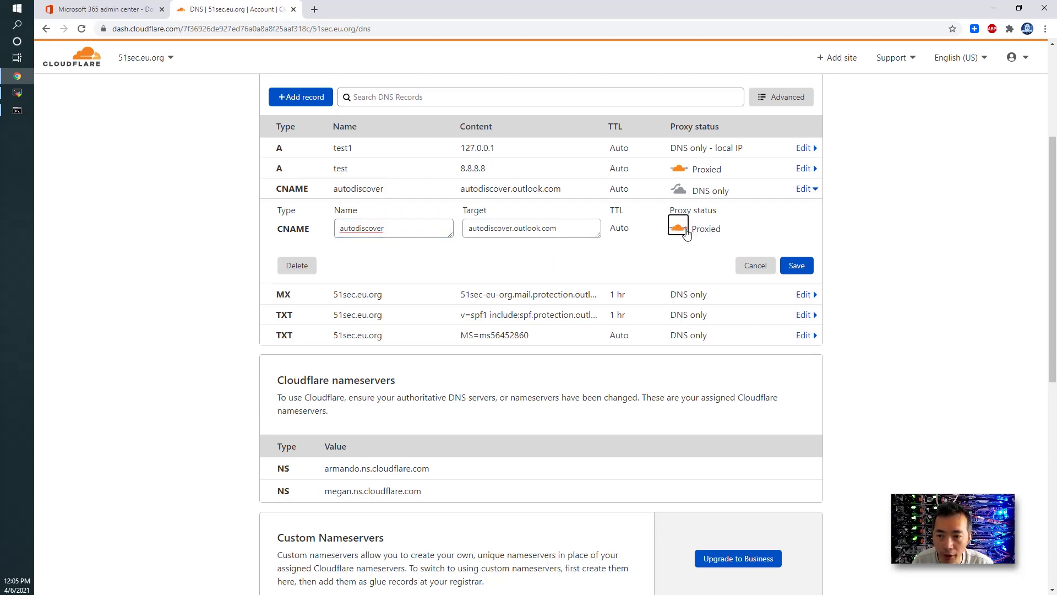
{"action": "left_click", "coordinate": [684, 232]}
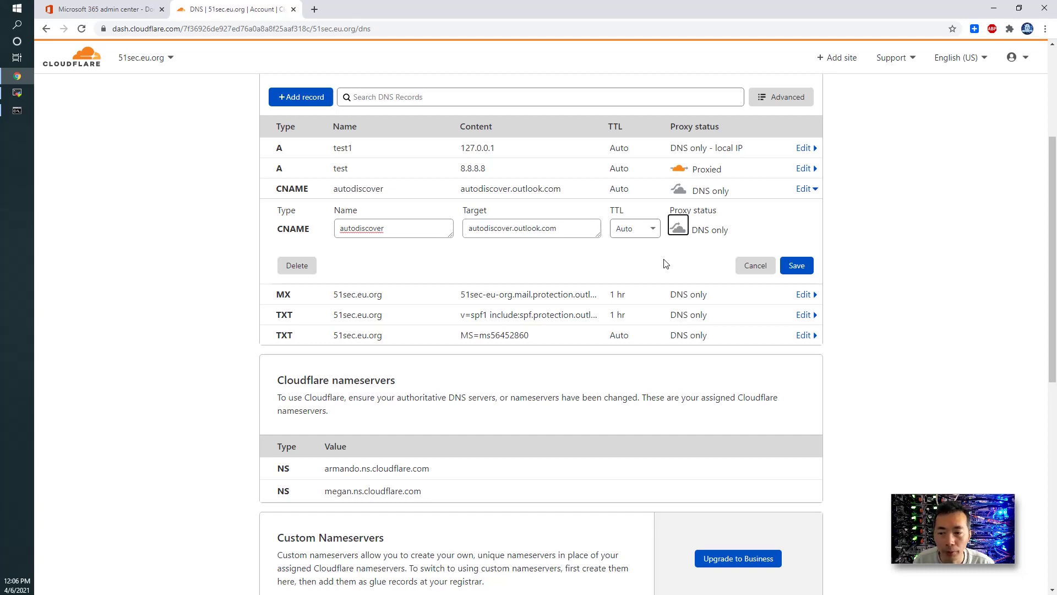
Rename the MX record from 51sec.eu.org to @ and save it.
{"action": "left_click", "coordinate": [666, 300]}
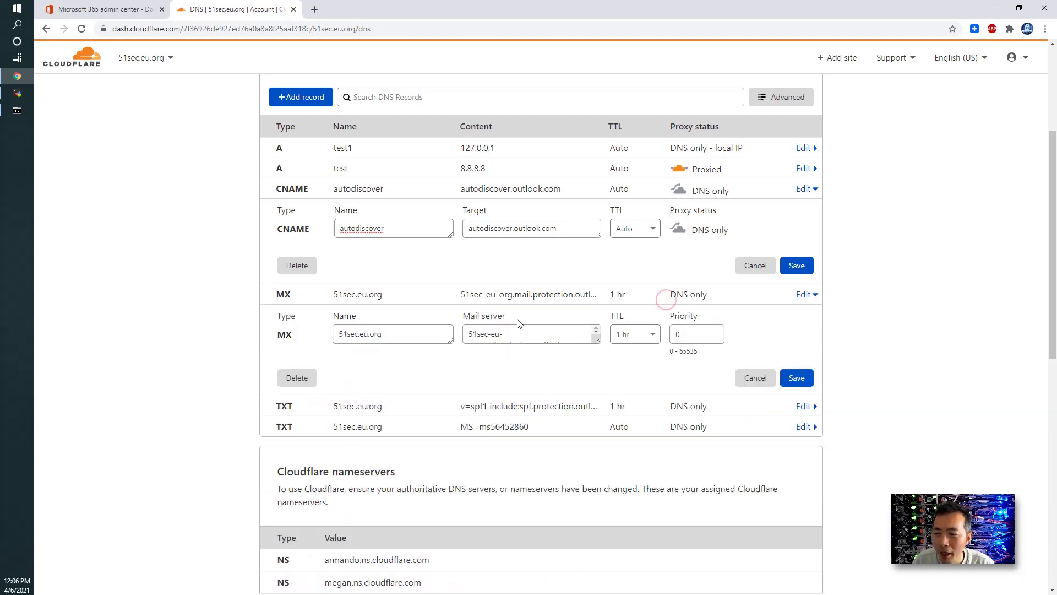
{"action": "left_click", "coordinate": [411, 299]}
{"action": "left_click", "coordinate": [408, 297]}
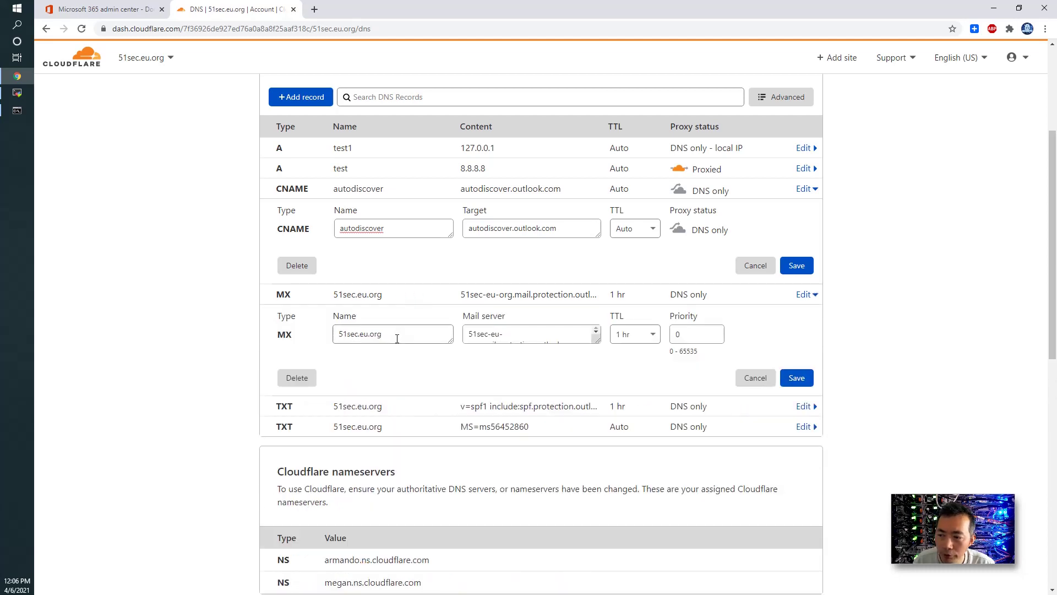
{"action": "left_click_drag", "start_coordinate": [397, 339], "coordinate": [307, 344]}
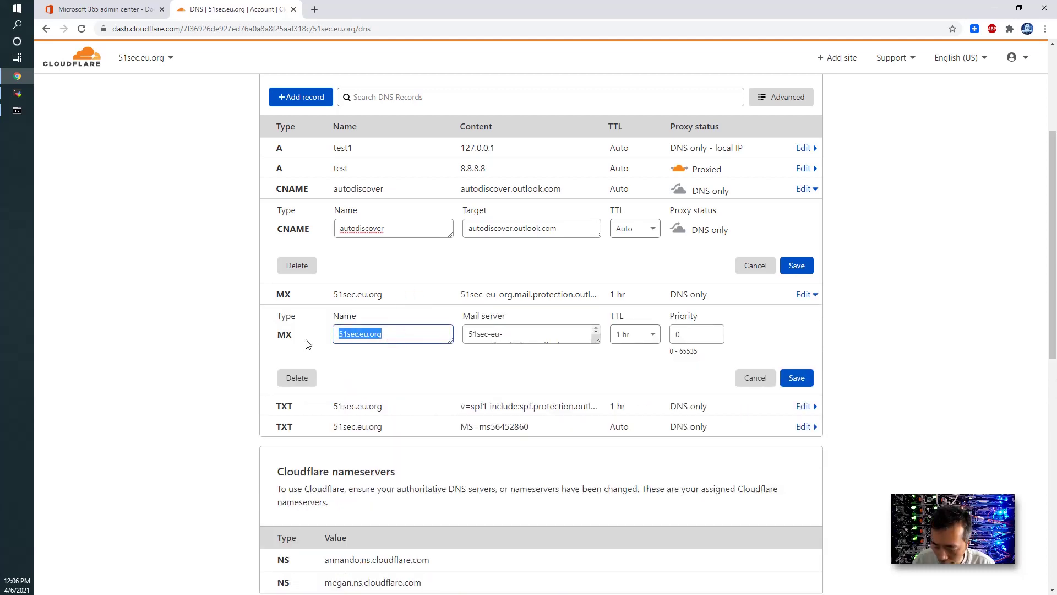
{"action": "type", "text": "@"}
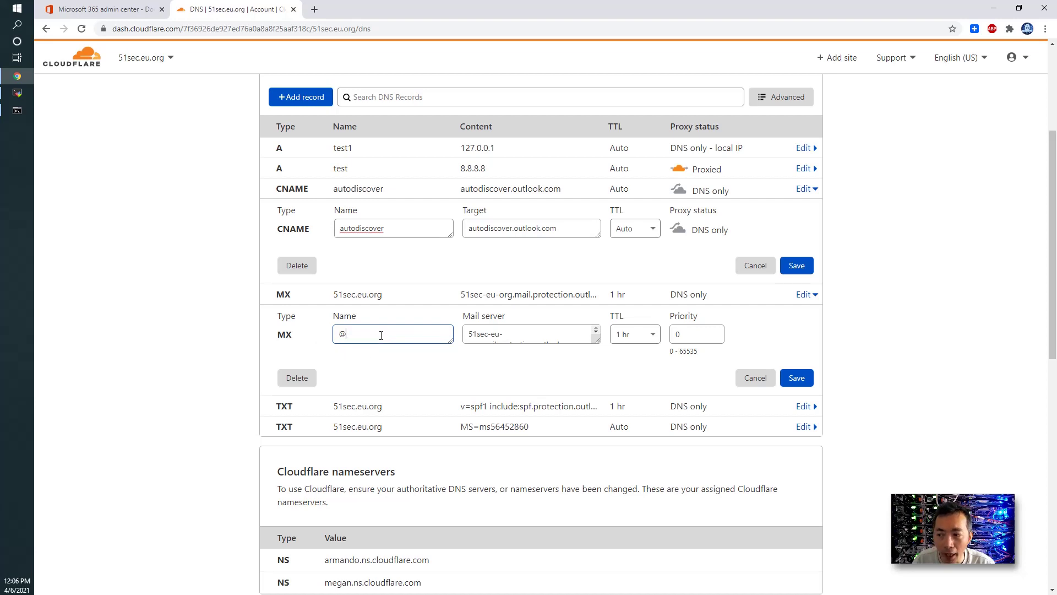
{"action": "left_click", "coordinate": [794, 378]}
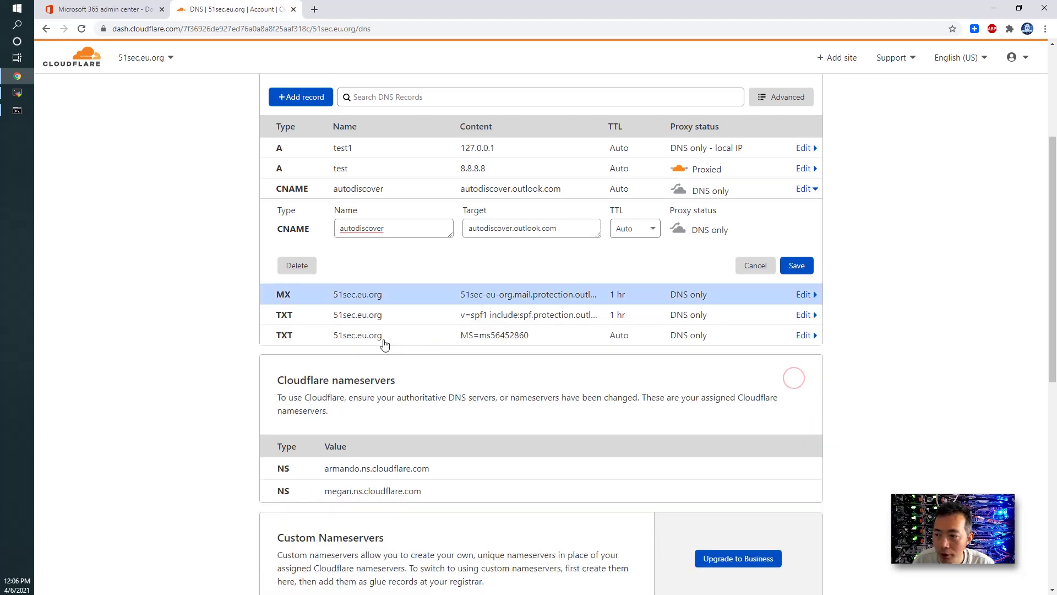
Rename the SPF TXT record to @ and save it, plus the autodiscover CNAME.
{"action": "left_click", "coordinate": [381, 315]}
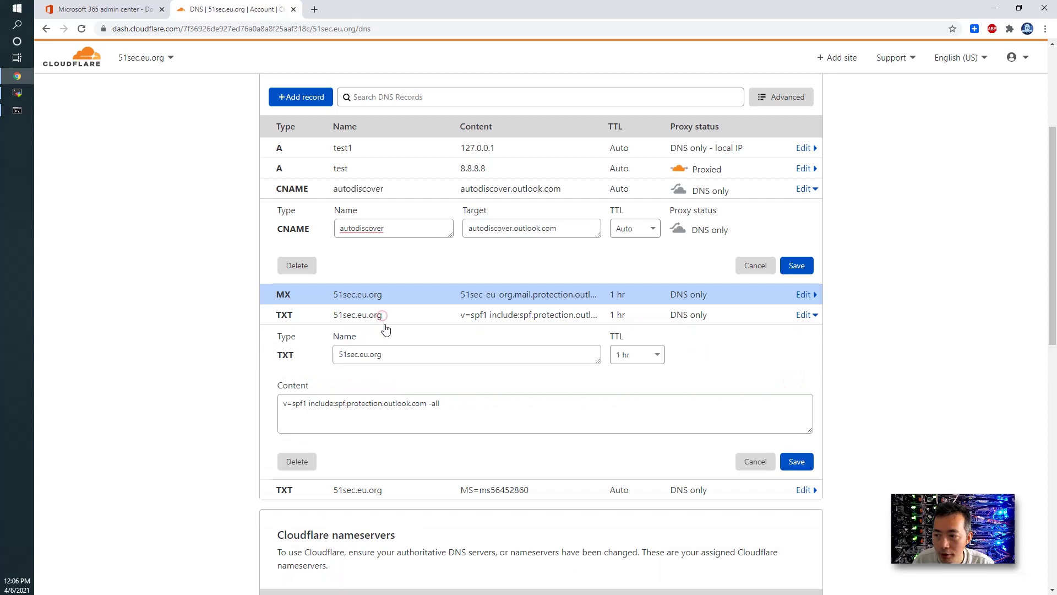
{"action": "left_click", "coordinate": [397, 359]}
{"action": "double_click", "coordinate": [397, 359]}
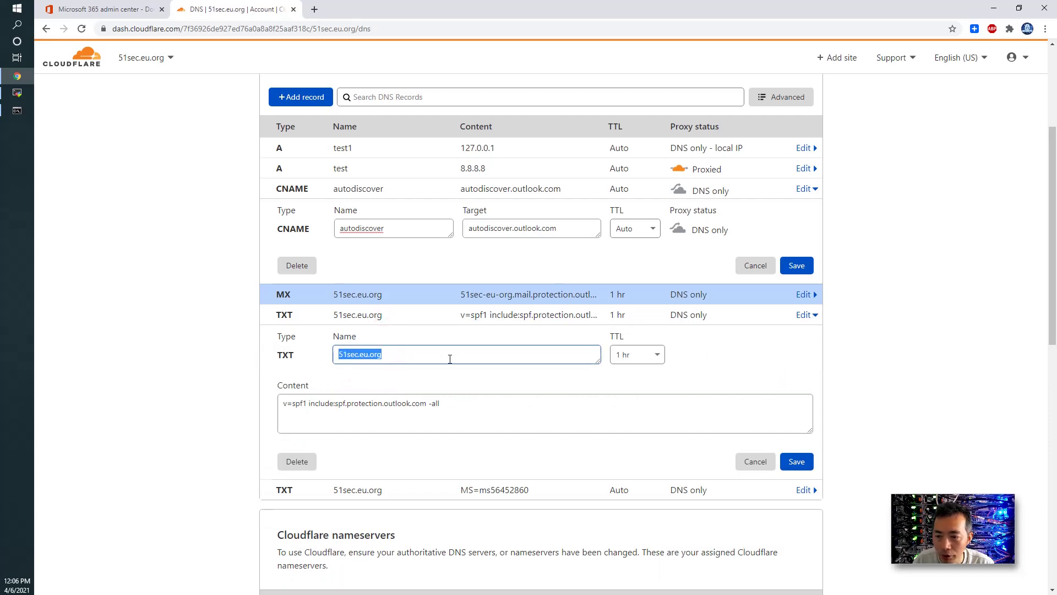
{"action": "type", "text": "@"}
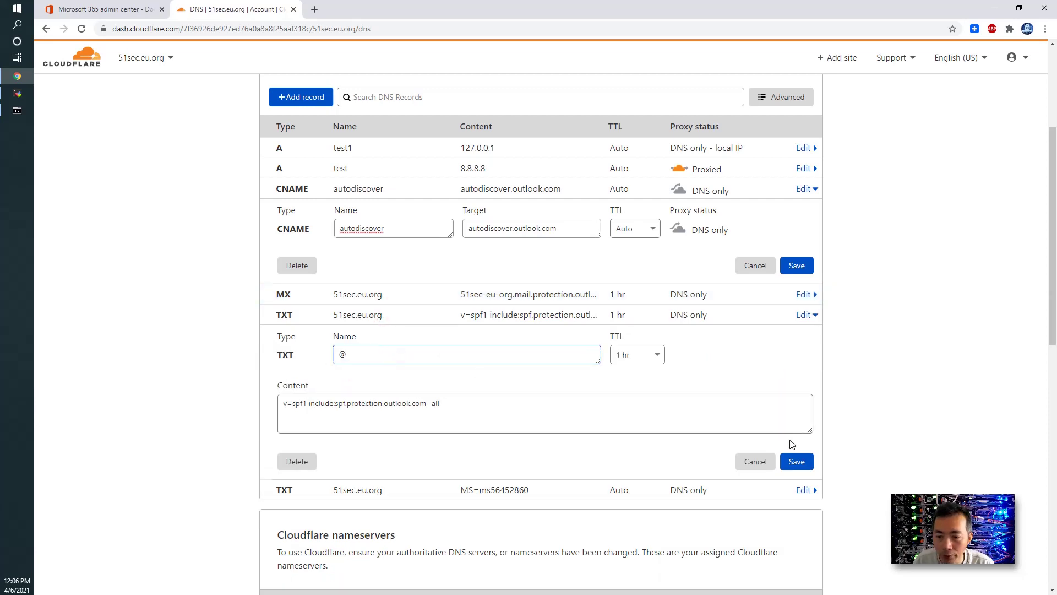
{"action": "left_click", "coordinate": [802, 466]}
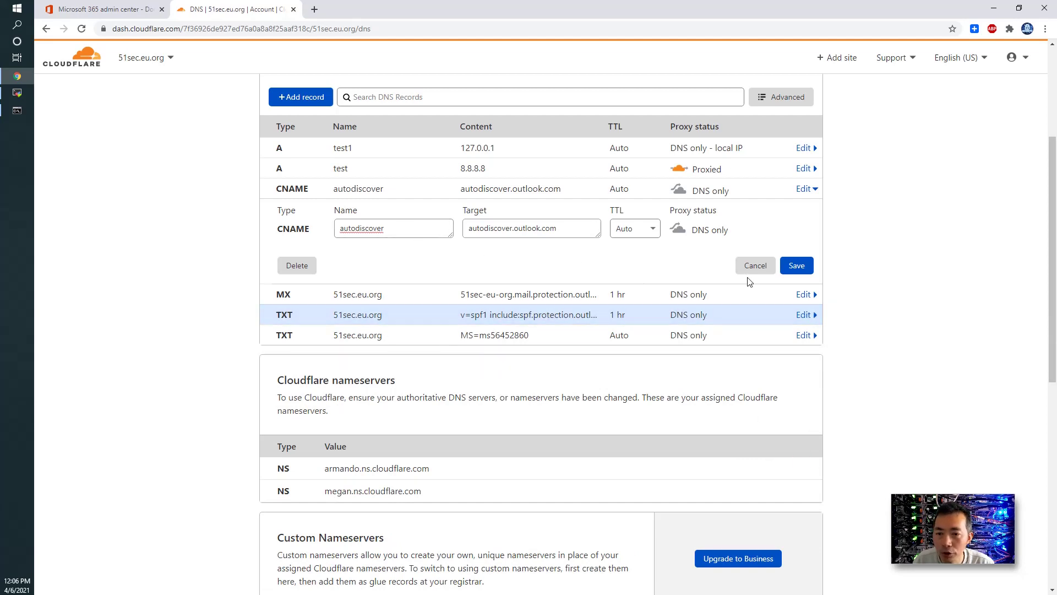
{"action": "left_click", "coordinate": [795, 266]}
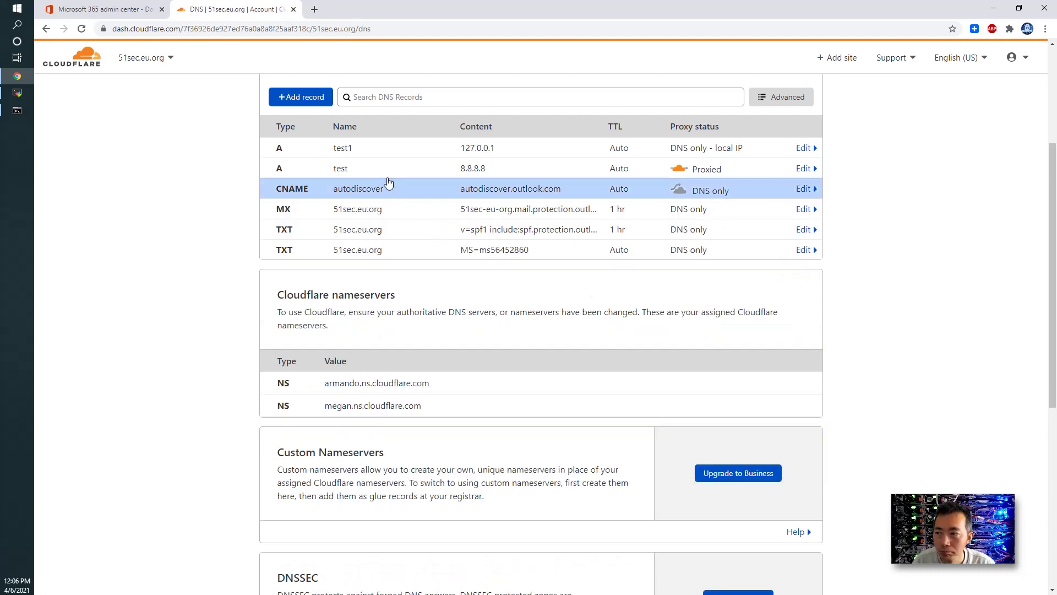
{"action": "left_click", "coordinate": [109, 9]}
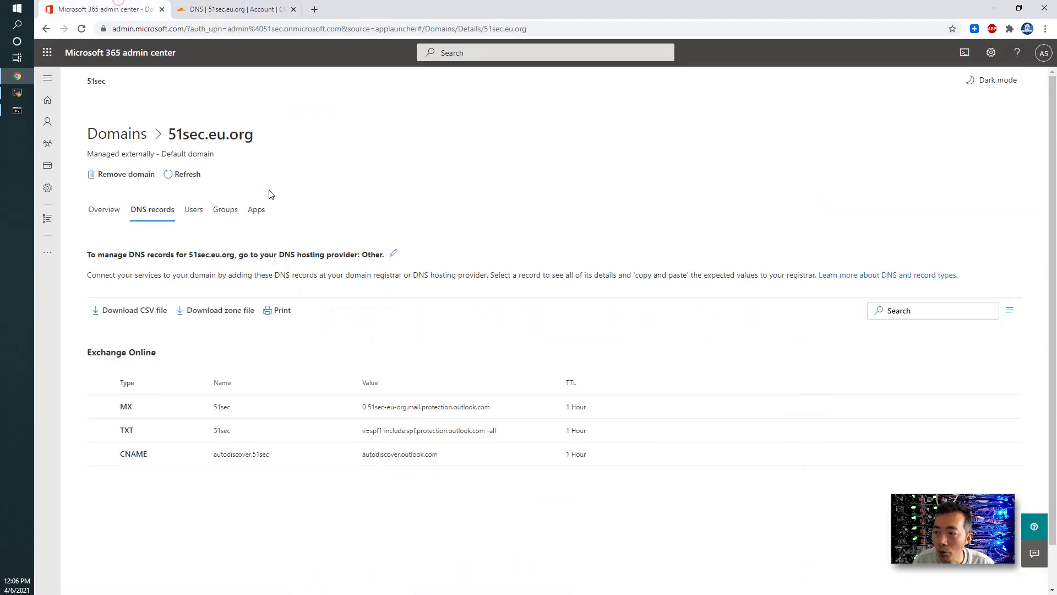
Open and skim the Microsoft Docs article on DNS basics and record types.
{"action": "left_click", "coordinate": [936, 277]}
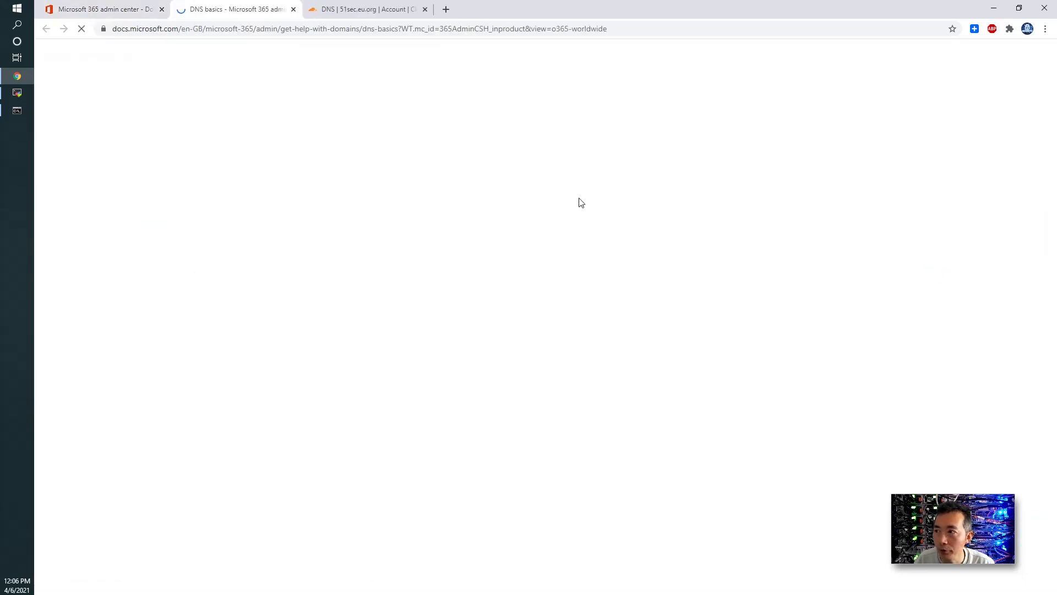
{"action": "scroll", "coordinate": [567, 309], "scroll_direction": "down", "scroll_amount": 10}
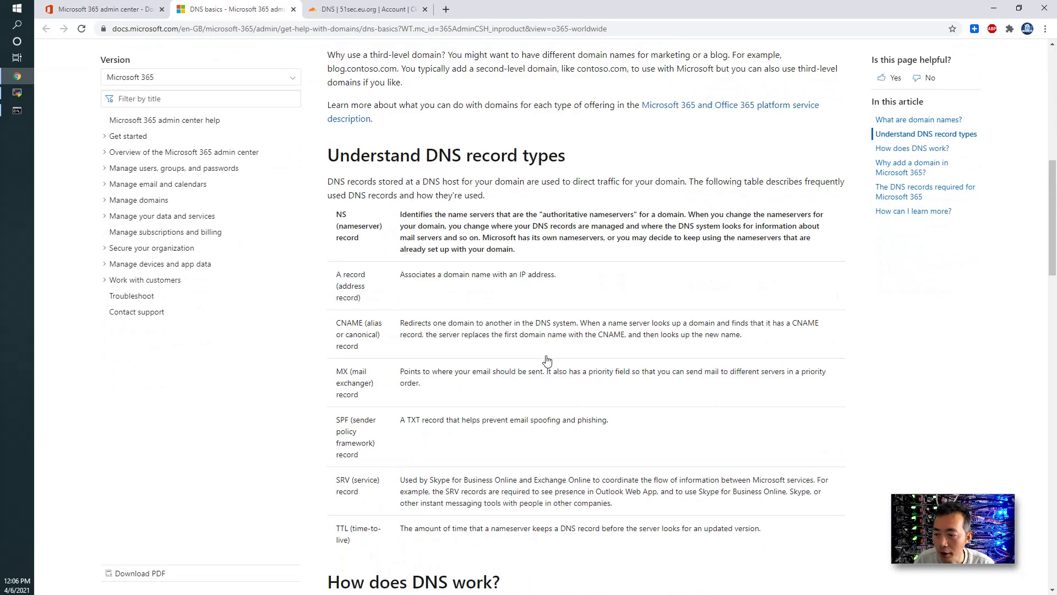
{"action": "scroll", "coordinate": [546, 360], "scroll_direction": "down", "scroll_amount": 2}
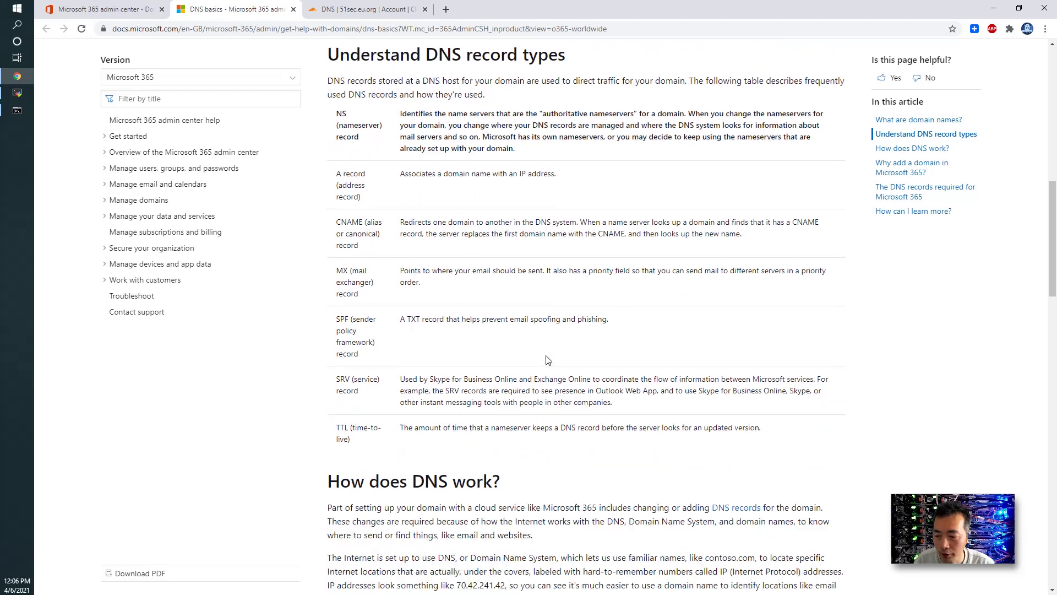
Select the MX record in the admin center and open the 'Add DNS records' guide.
{"action": "left_click", "coordinate": [99, 9]}
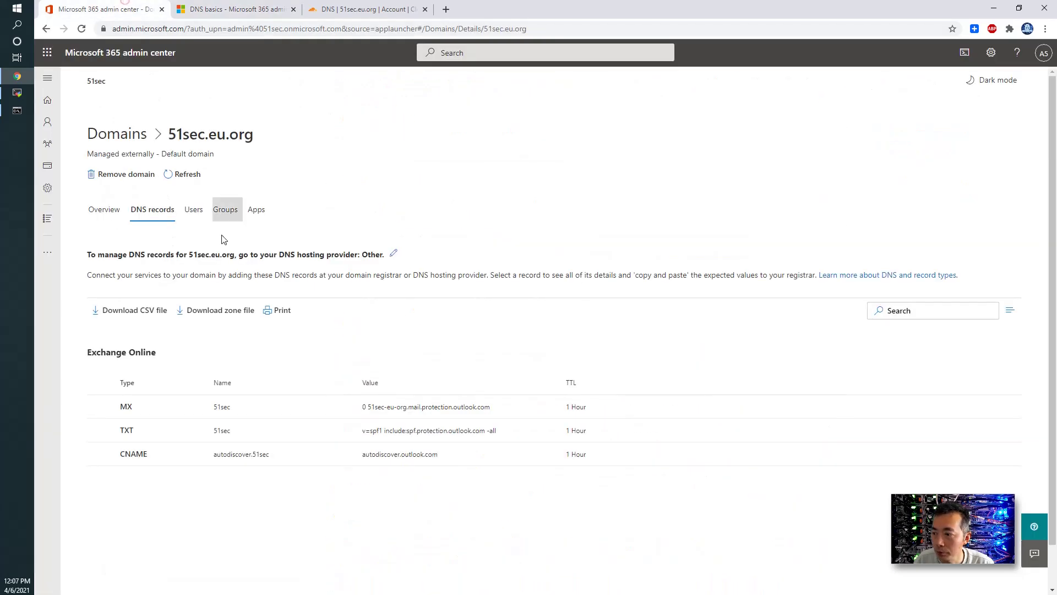
{"action": "left_click", "coordinate": [223, 406]}
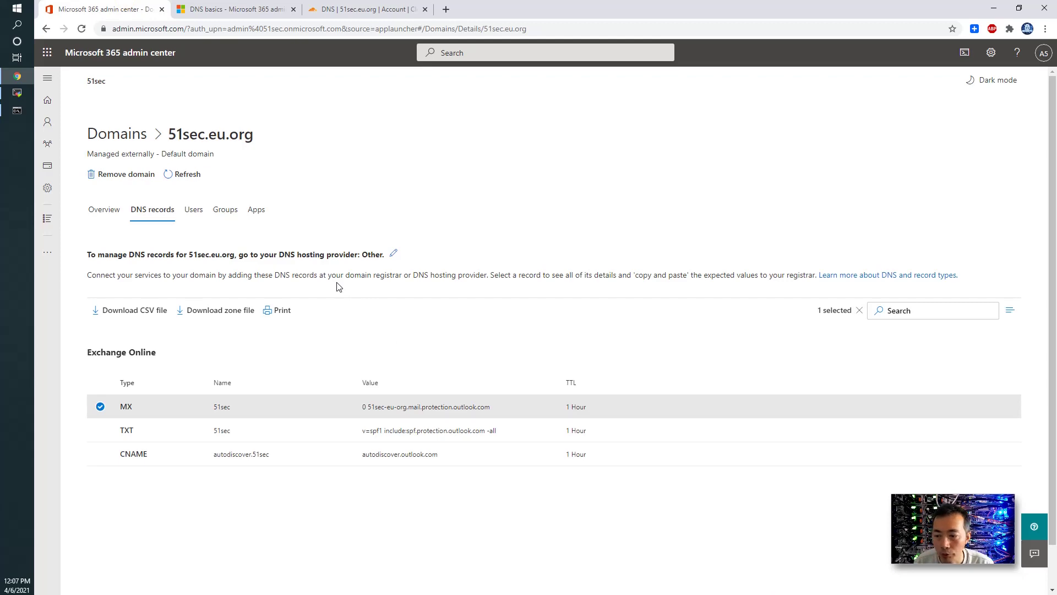
{"action": "left_click", "coordinate": [887, 274]}
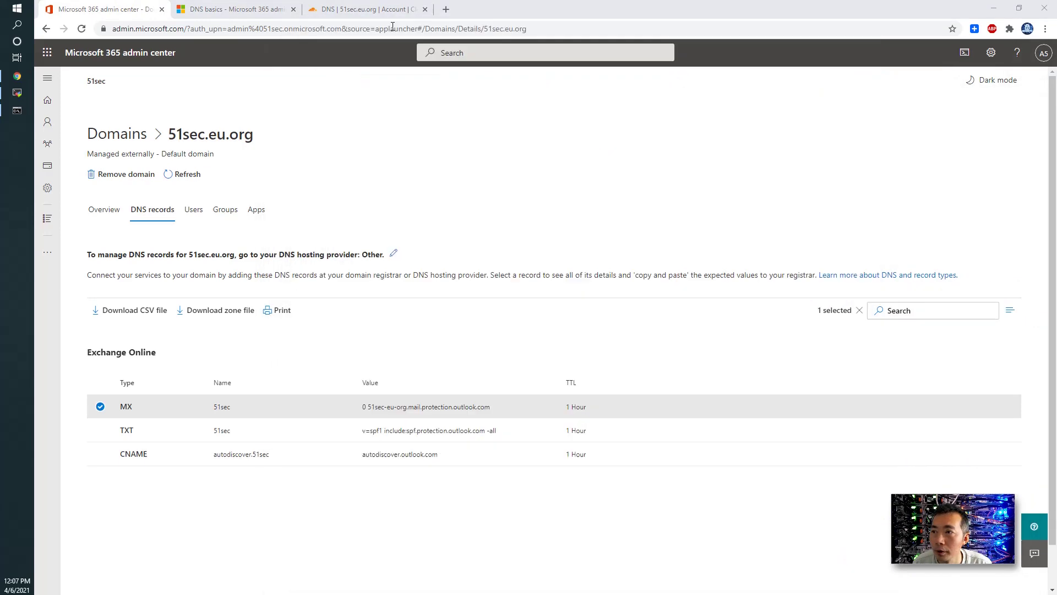
{"action": "left_click", "coordinate": [393, 12]}
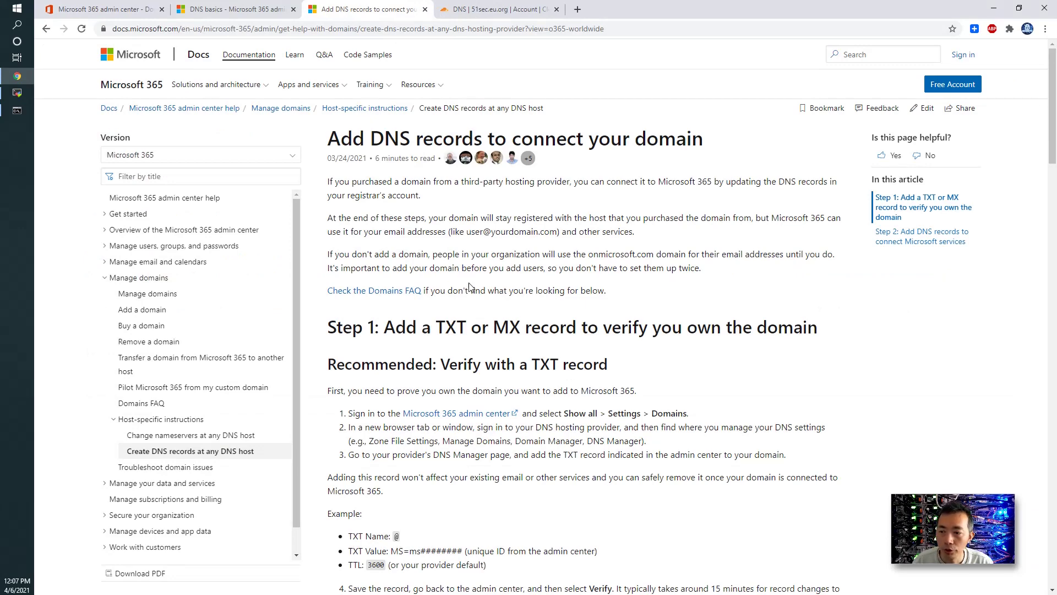
Highlight the article's TXT example with name @ and compare it to the admin center.
{"action": "scroll", "coordinate": [469, 286], "scroll_direction": "down", "scroll_amount": 3}
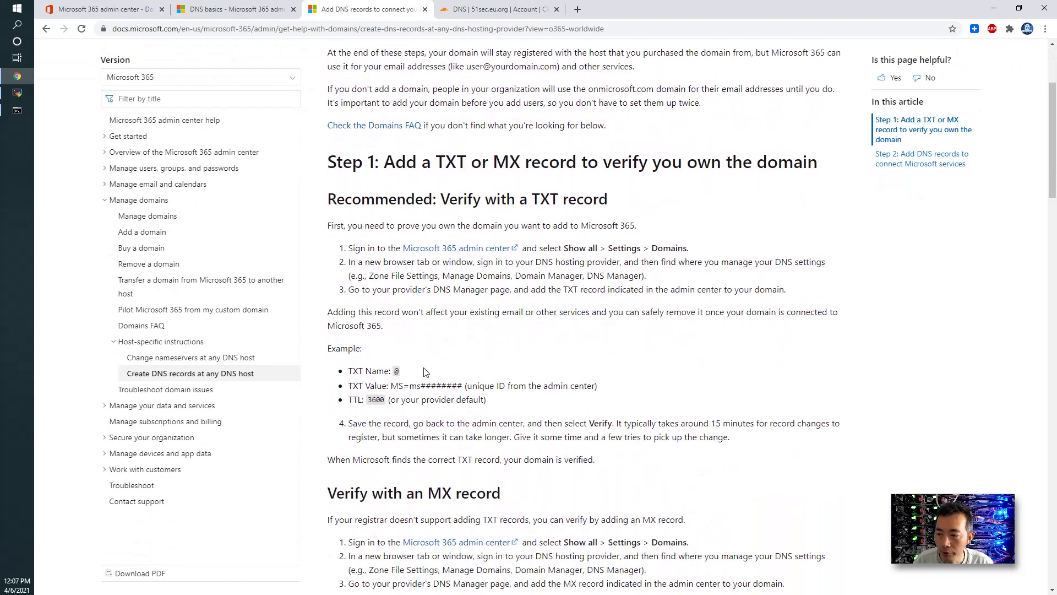
{"action": "left_click_drag", "start_coordinate": [424, 370], "coordinate": [351, 370]}
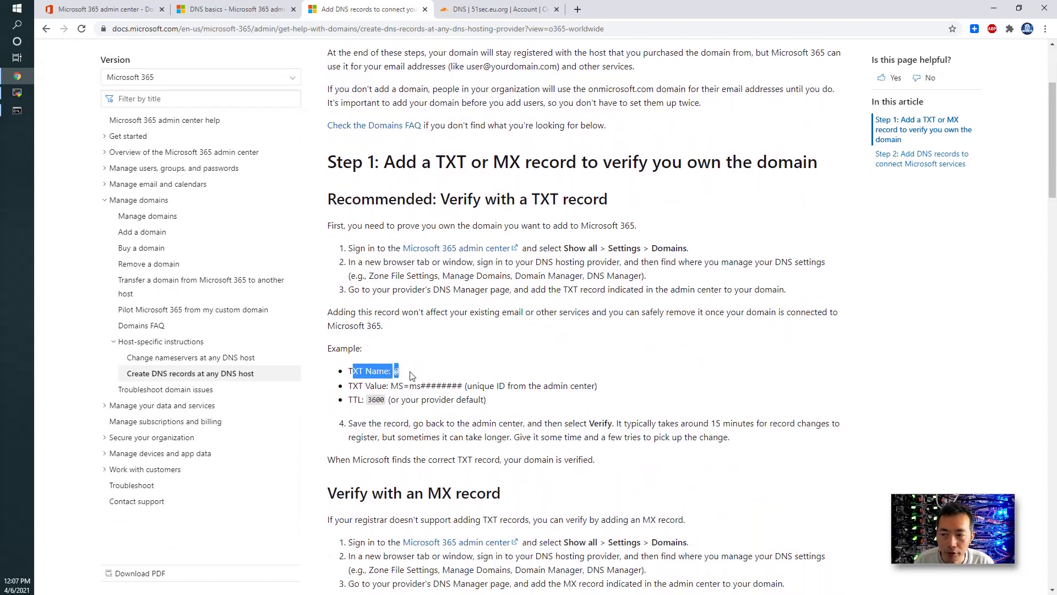
{"action": "left_click", "coordinate": [146, 9]}
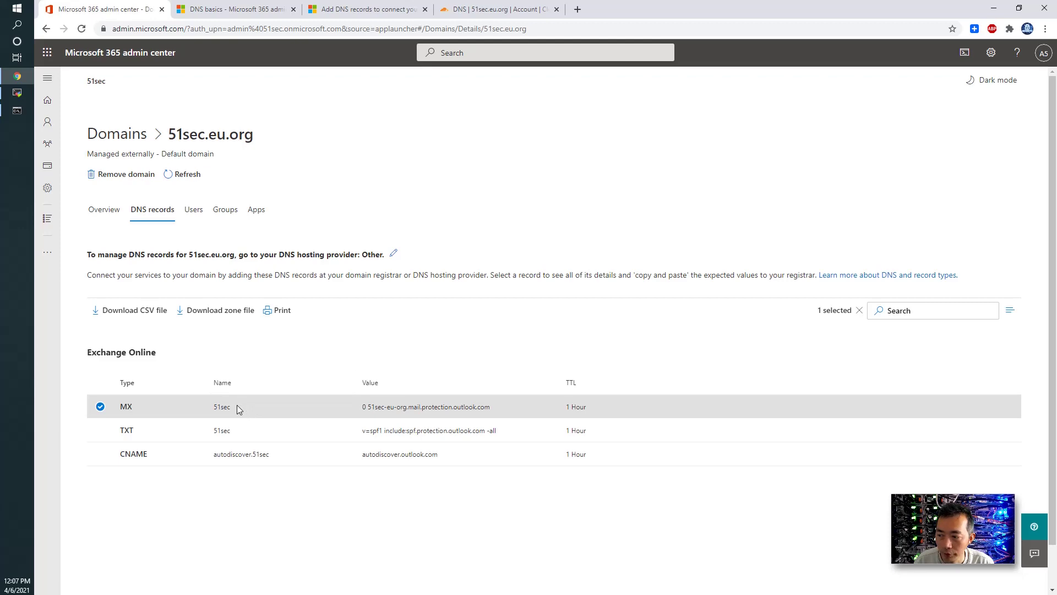
Check Cloudflare, then review the article's MX example using host name @.
{"action": "left_click", "coordinate": [495, 9]}
{"action": "left_click", "coordinate": [385, 8]}
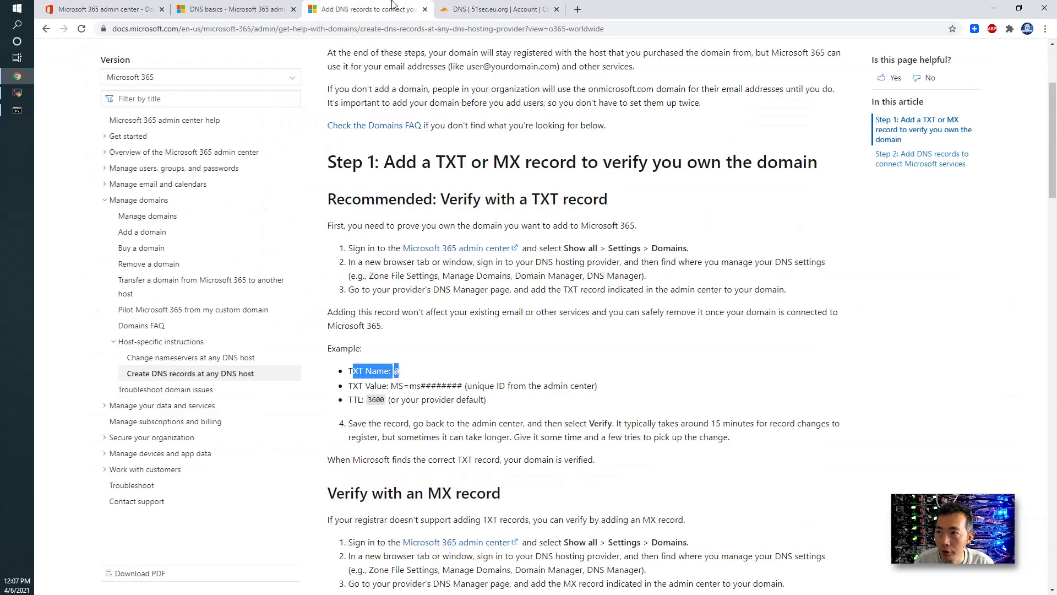
{"action": "scroll", "coordinate": [424, 352], "scroll_direction": "down", "scroll_amount": 3}
{"action": "scroll", "coordinate": [422, 346], "scroll_direction": "down", "scroll_amount": 4}
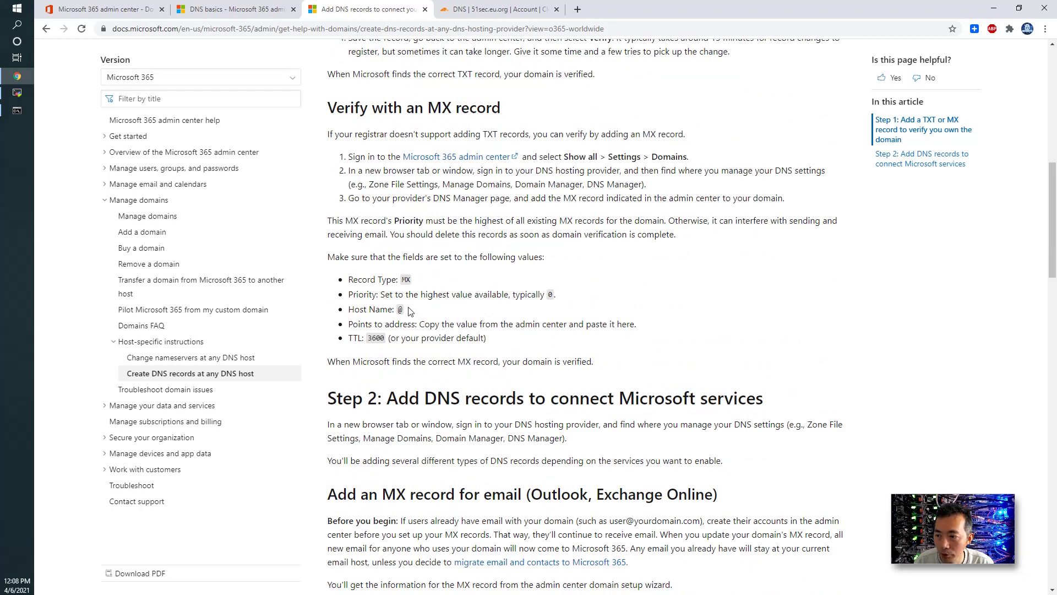
{"action": "left_click_drag", "start_coordinate": [410, 315], "coordinate": [321, 313]}
{"action": "scroll", "coordinate": [482, 392], "scroll_direction": "down", "scroll_amount": 5}
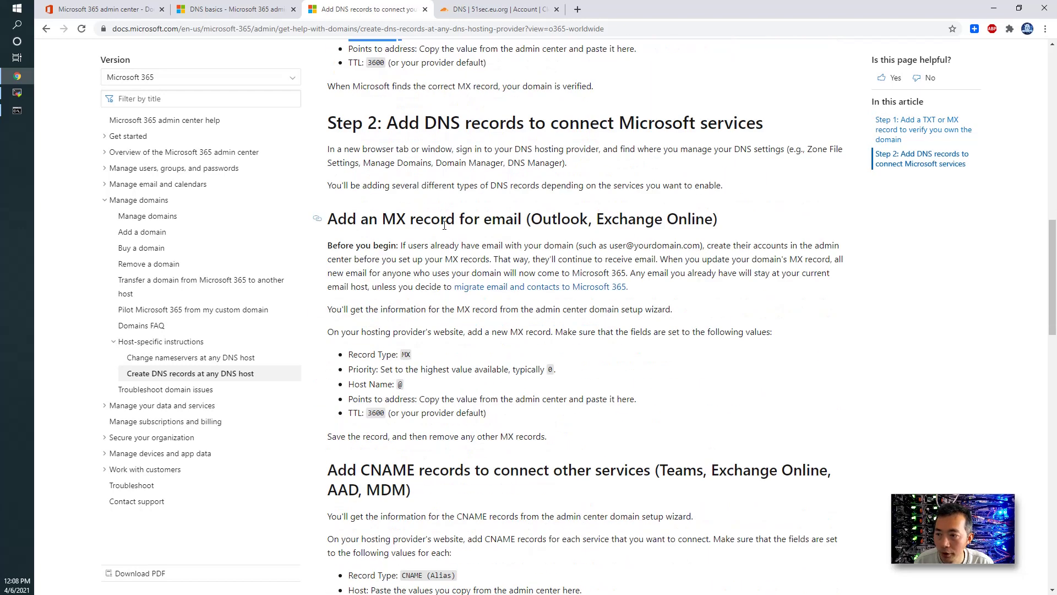
{"action": "scroll", "coordinate": [482, 392], "scroll_direction": "down", "scroll_amount": 2}
{"action": "scroll", "coordinate": [441, 380], "scroll_direction": "down", "scroll_amount": 2}
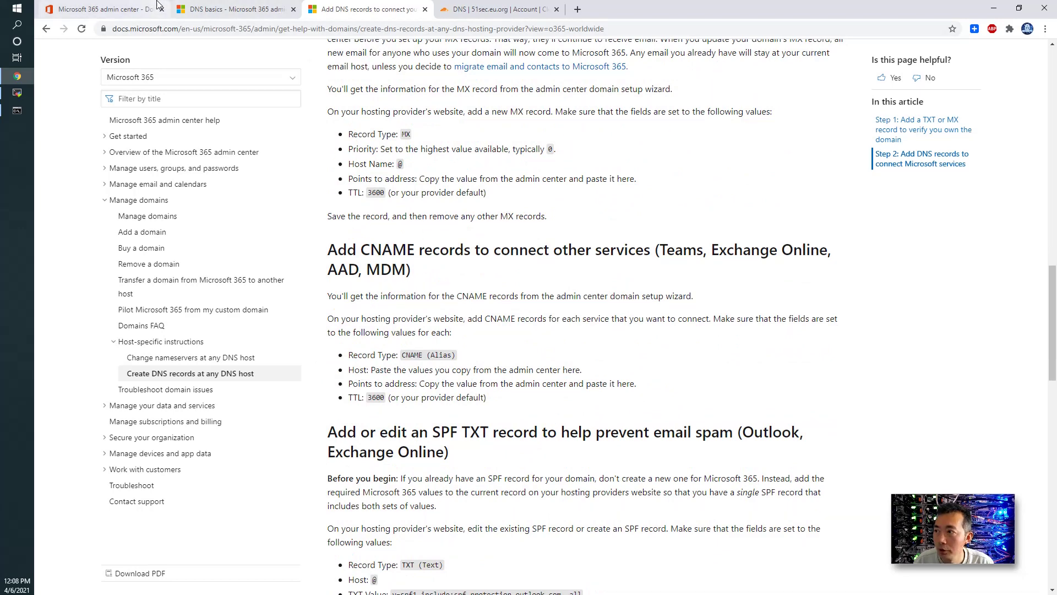
{"action": "left_click", "coordinate": [102, 9]}
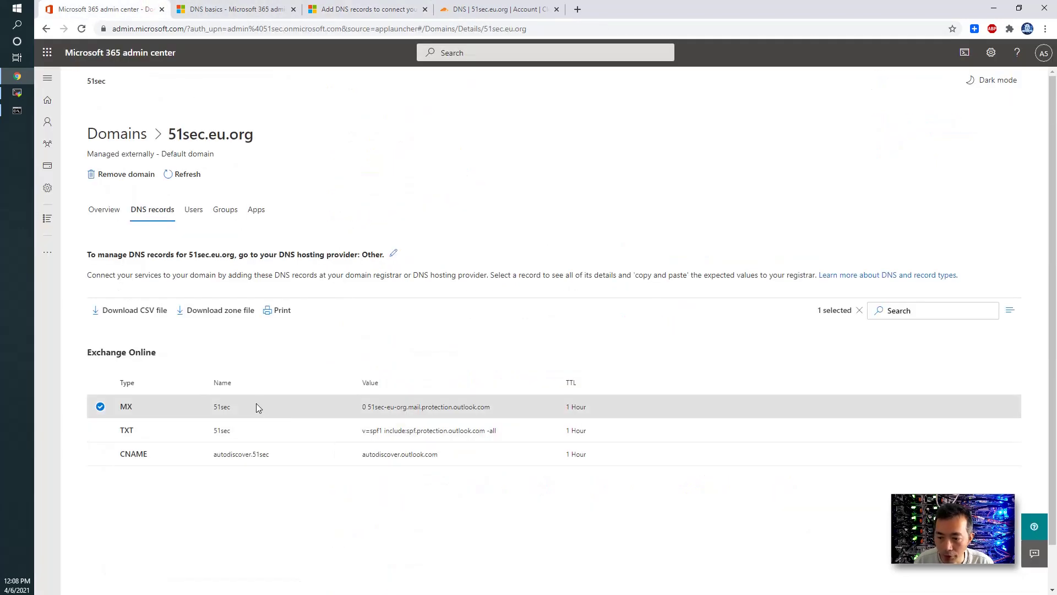